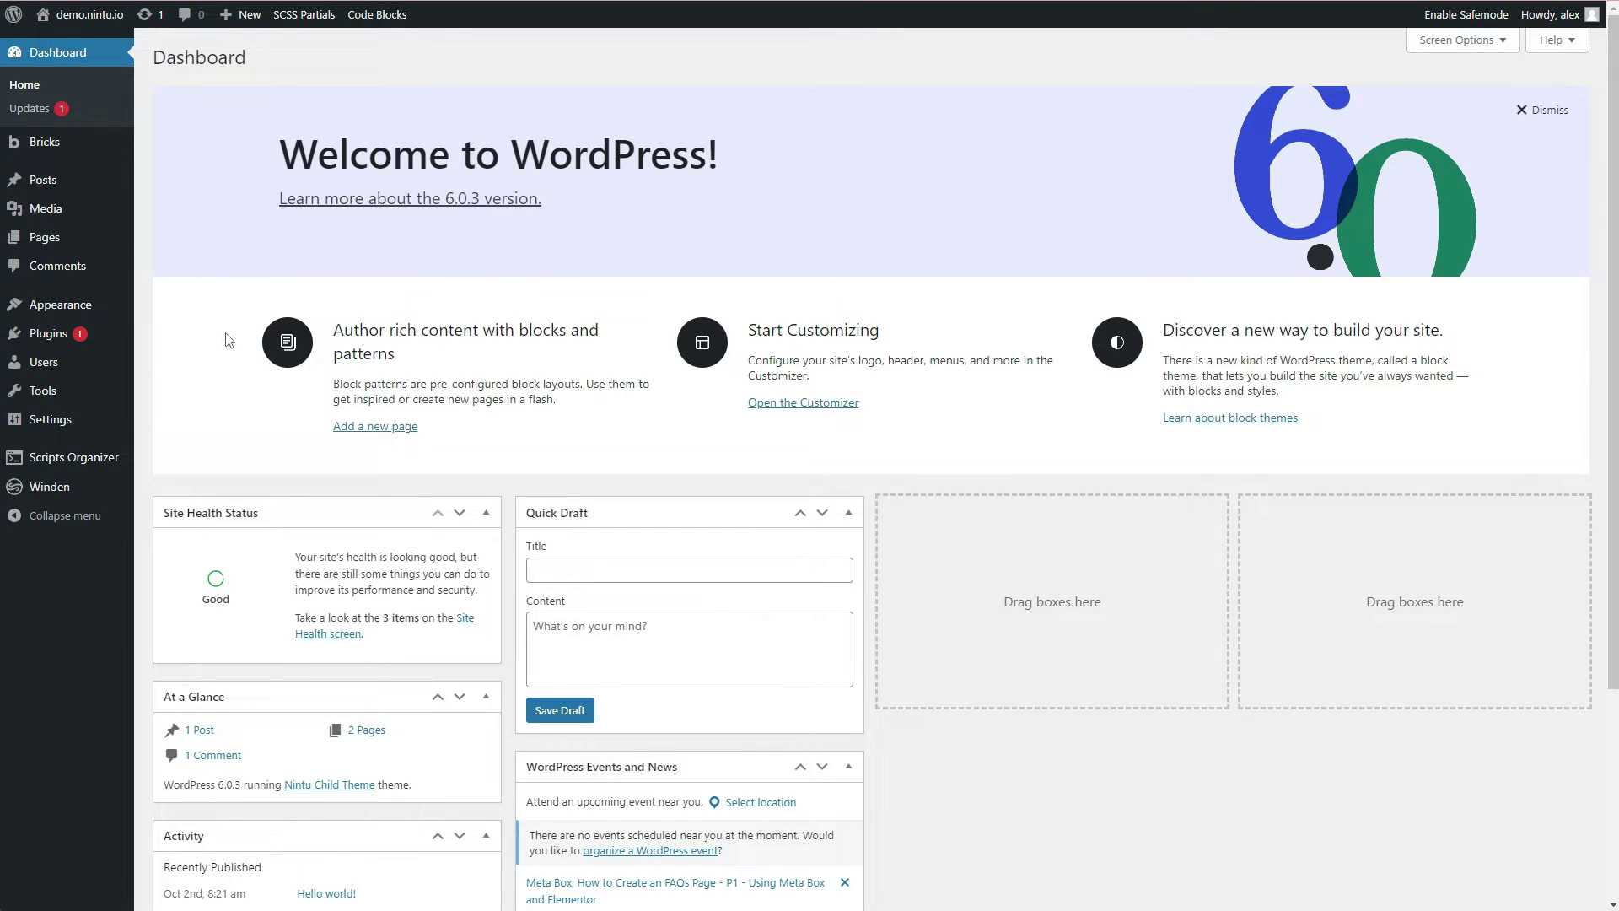
Step: Open the upload form for installing a plugin from a .zip file
{"action": "left_click", "coordinate": [57, 341]}
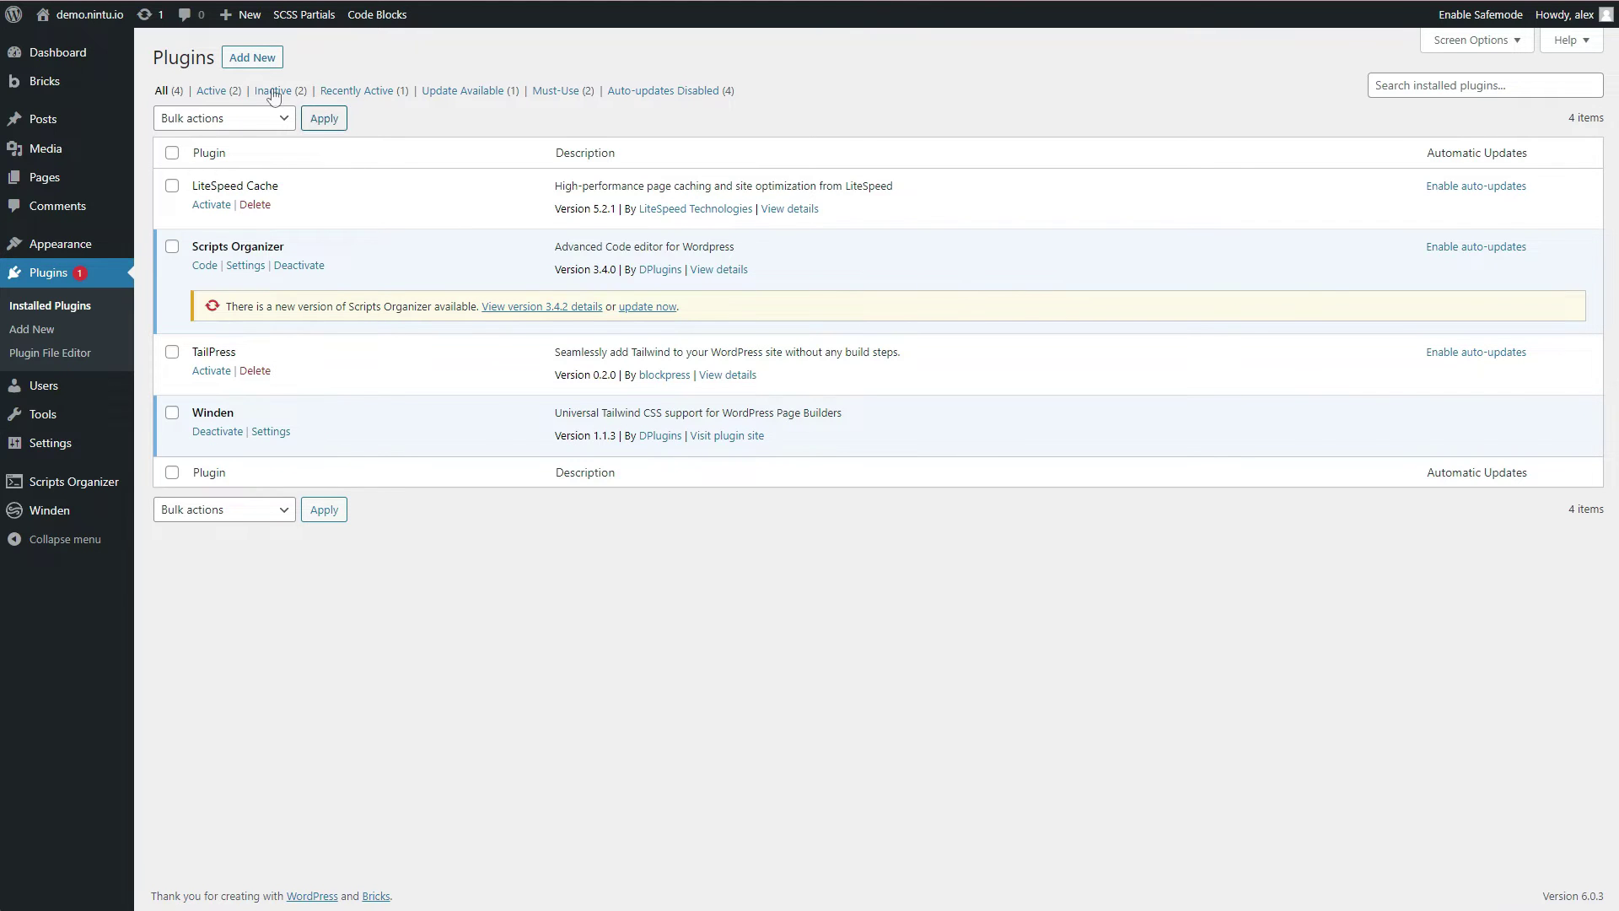
{"action": "left_click", "coordinate": [257, 61]}
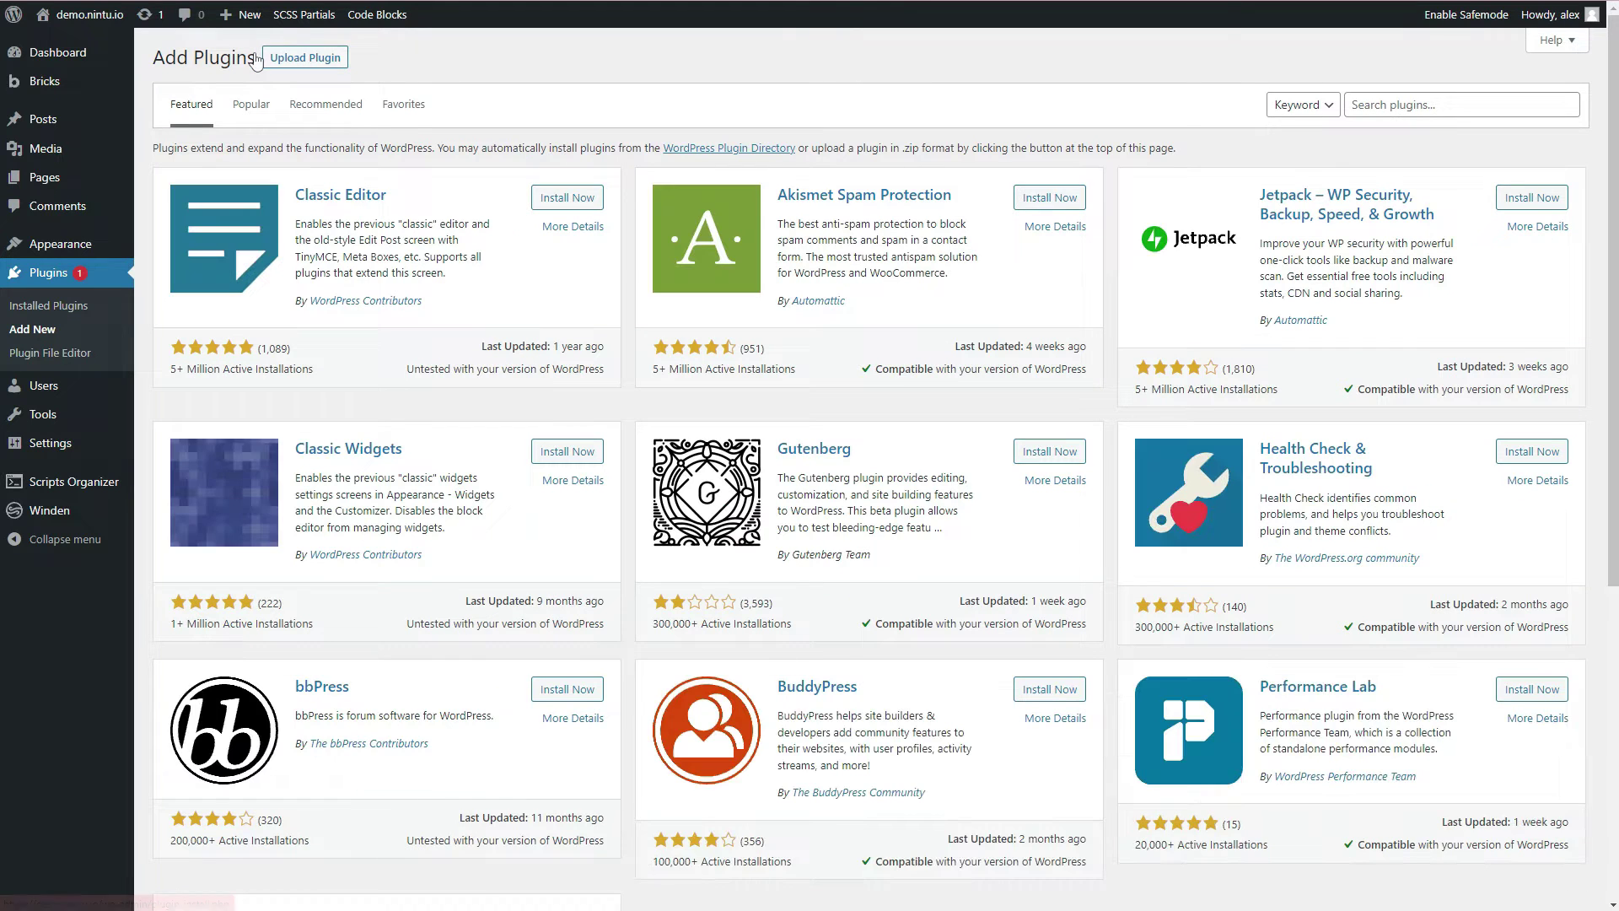
{"action": "left_click", "coordinate": [310, 59]}
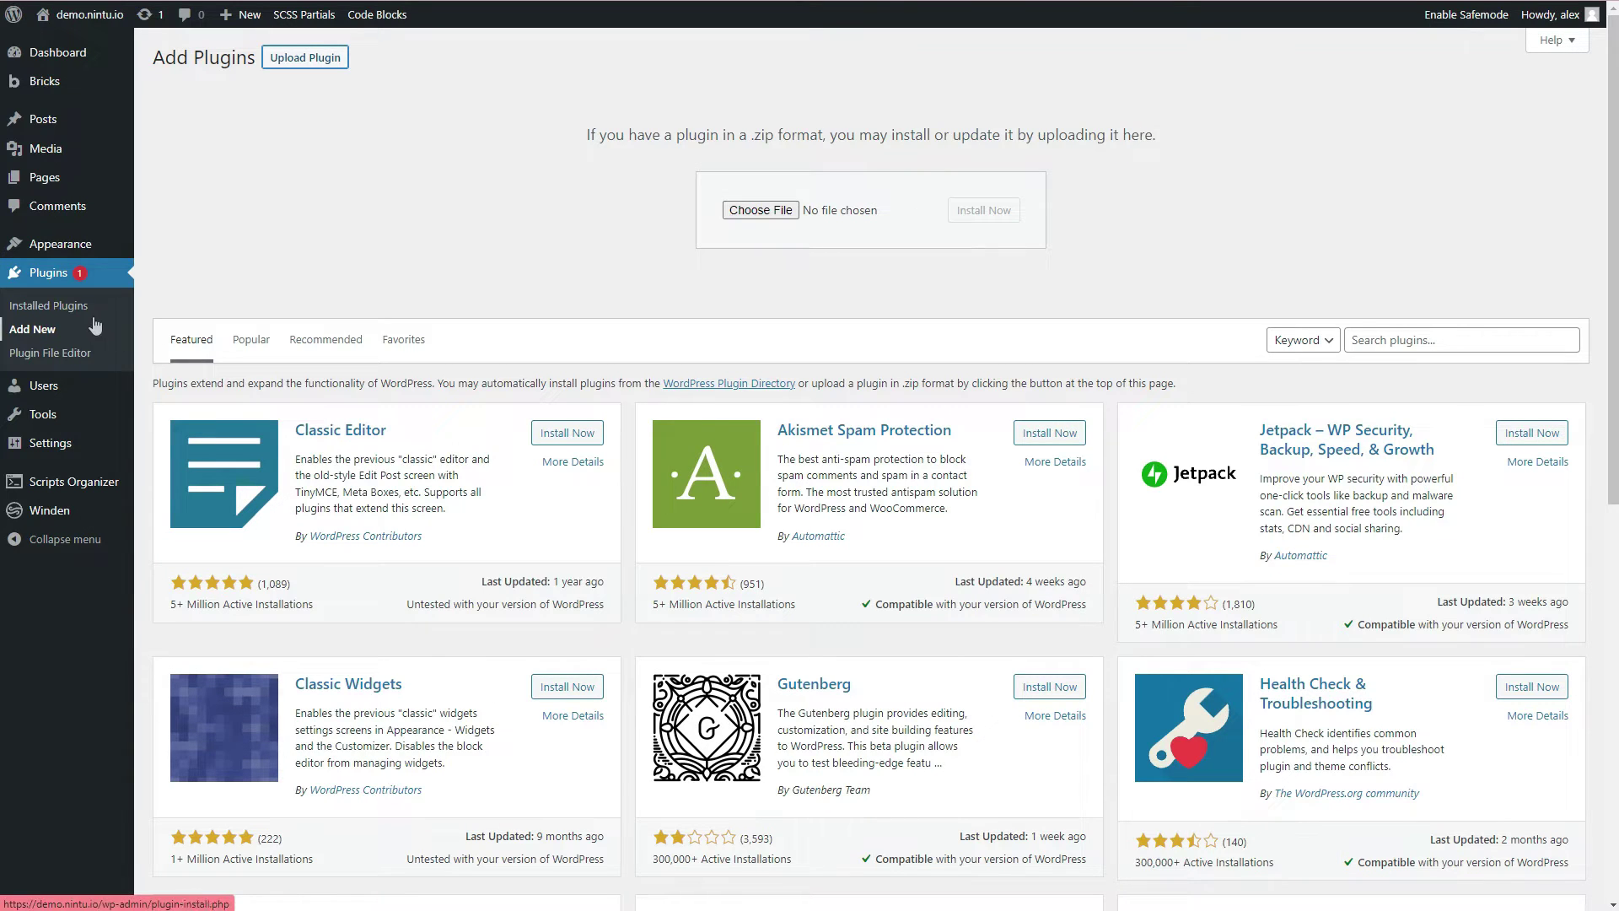
Step: Open the upload form for installing a theme from a .zip file and start choosing the file
{"action": "mouse_move", "coordinate": [67, 256]}
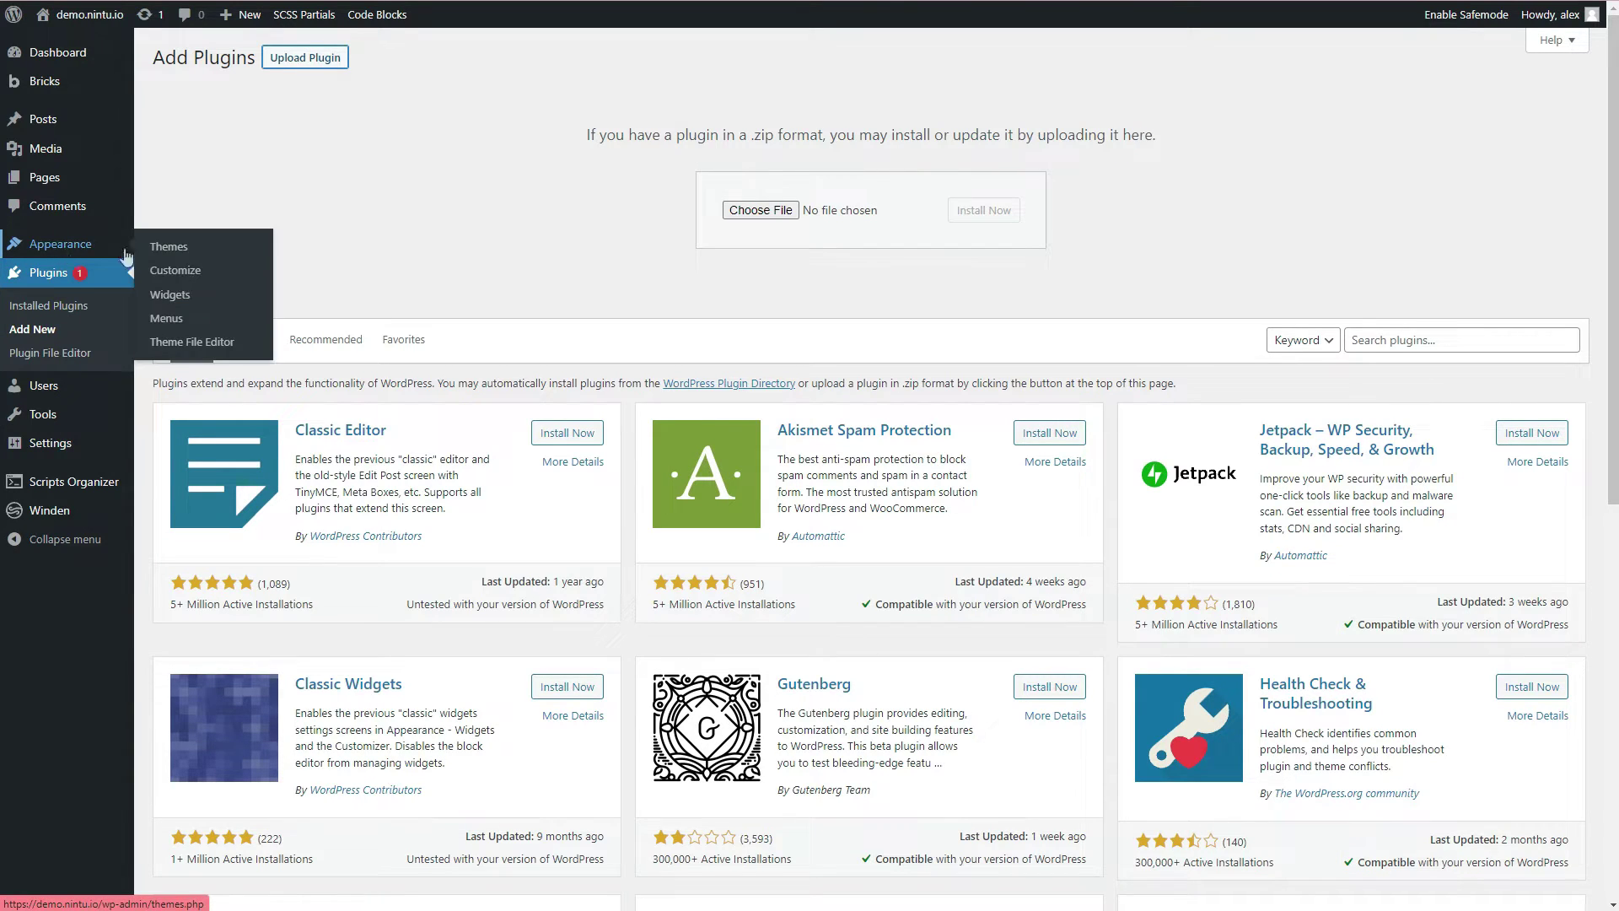
{"action": "left_click", "coordinate": [173, 247]}
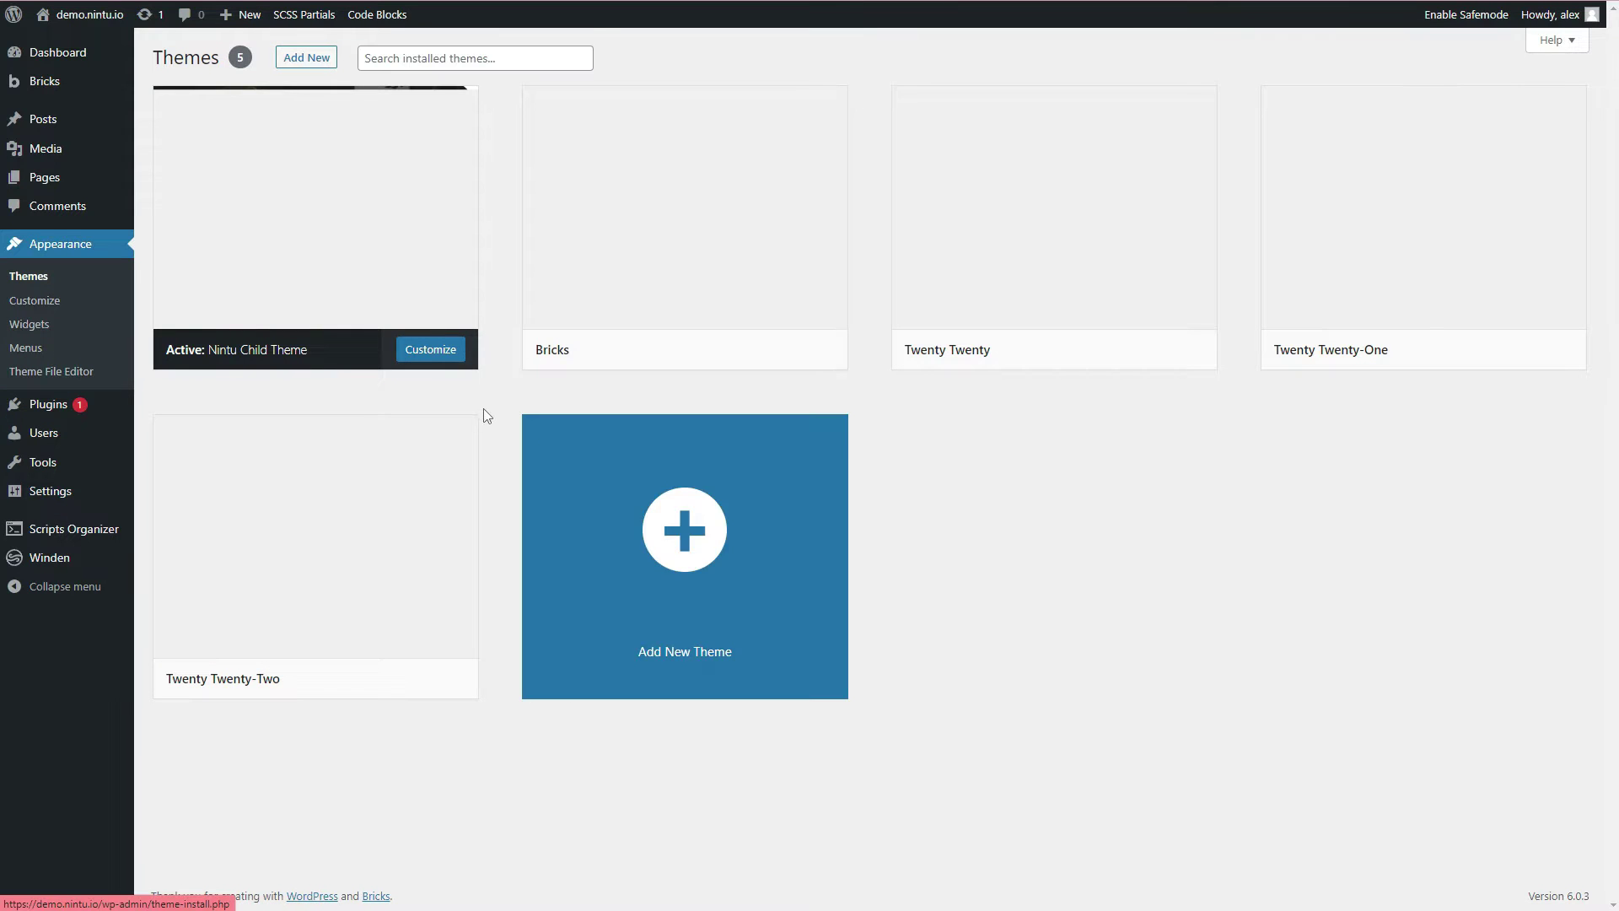
{"action": "mouse_move", "coordinate": [687, 198]}
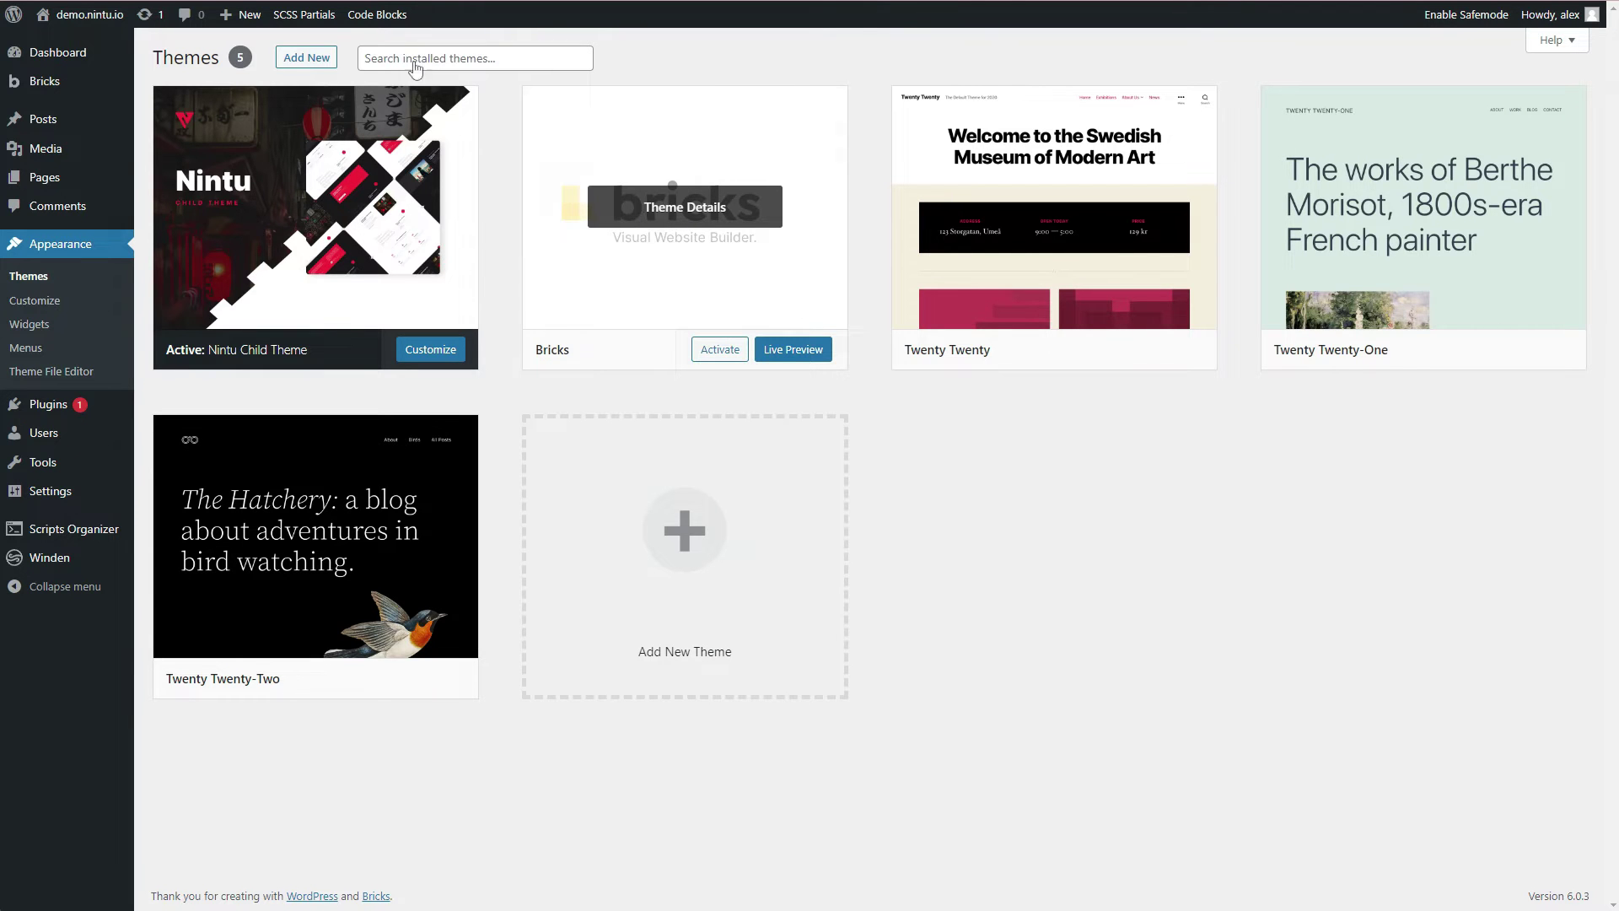
{"action": "left_click", "coordinate": [323, 59]}
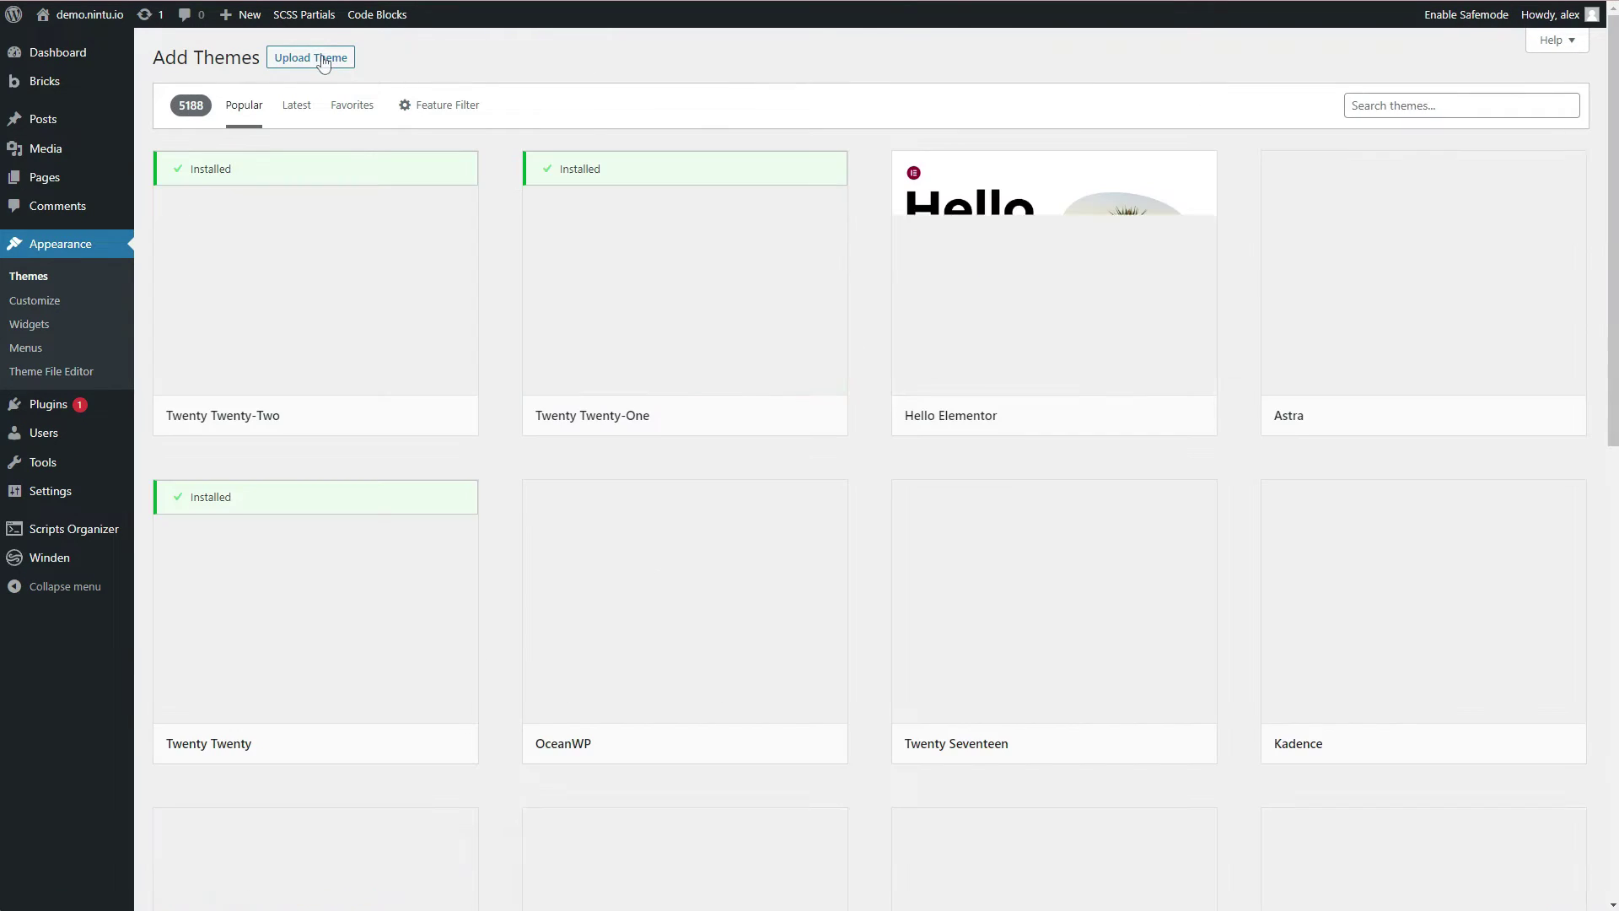
{"action": "left_click", "coordinate": [323, 59]}
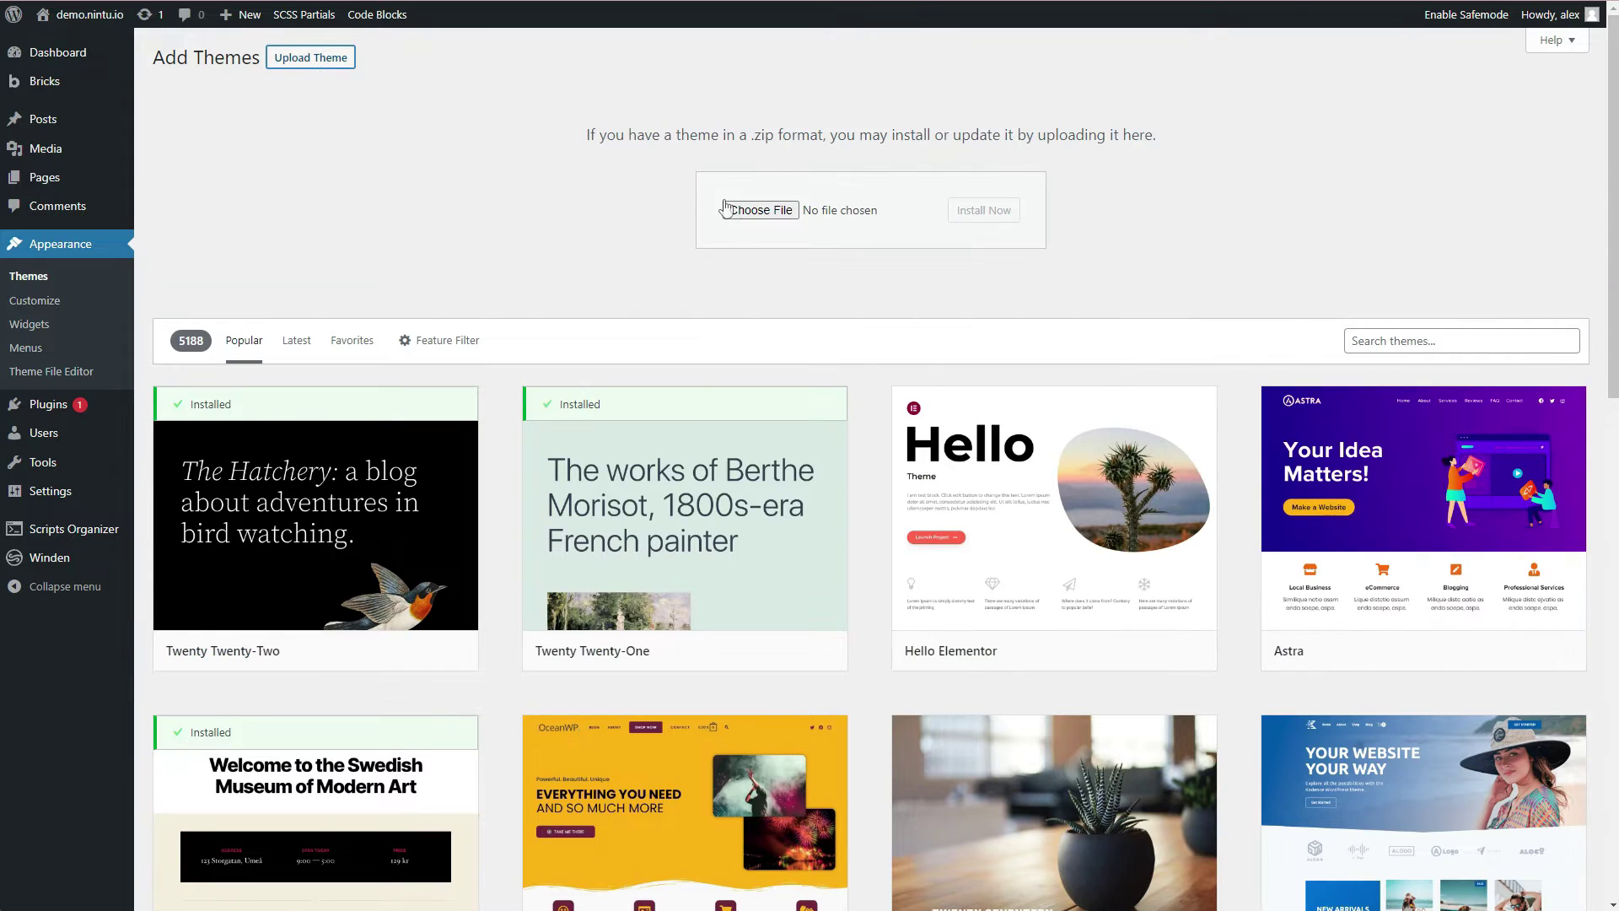
{"action": "left_click", "coordinate": [769, 209]}
Step: Open the Winden settings and locate the Global CSS field
{"action": "left_click", "coordinate": [68, 563]}
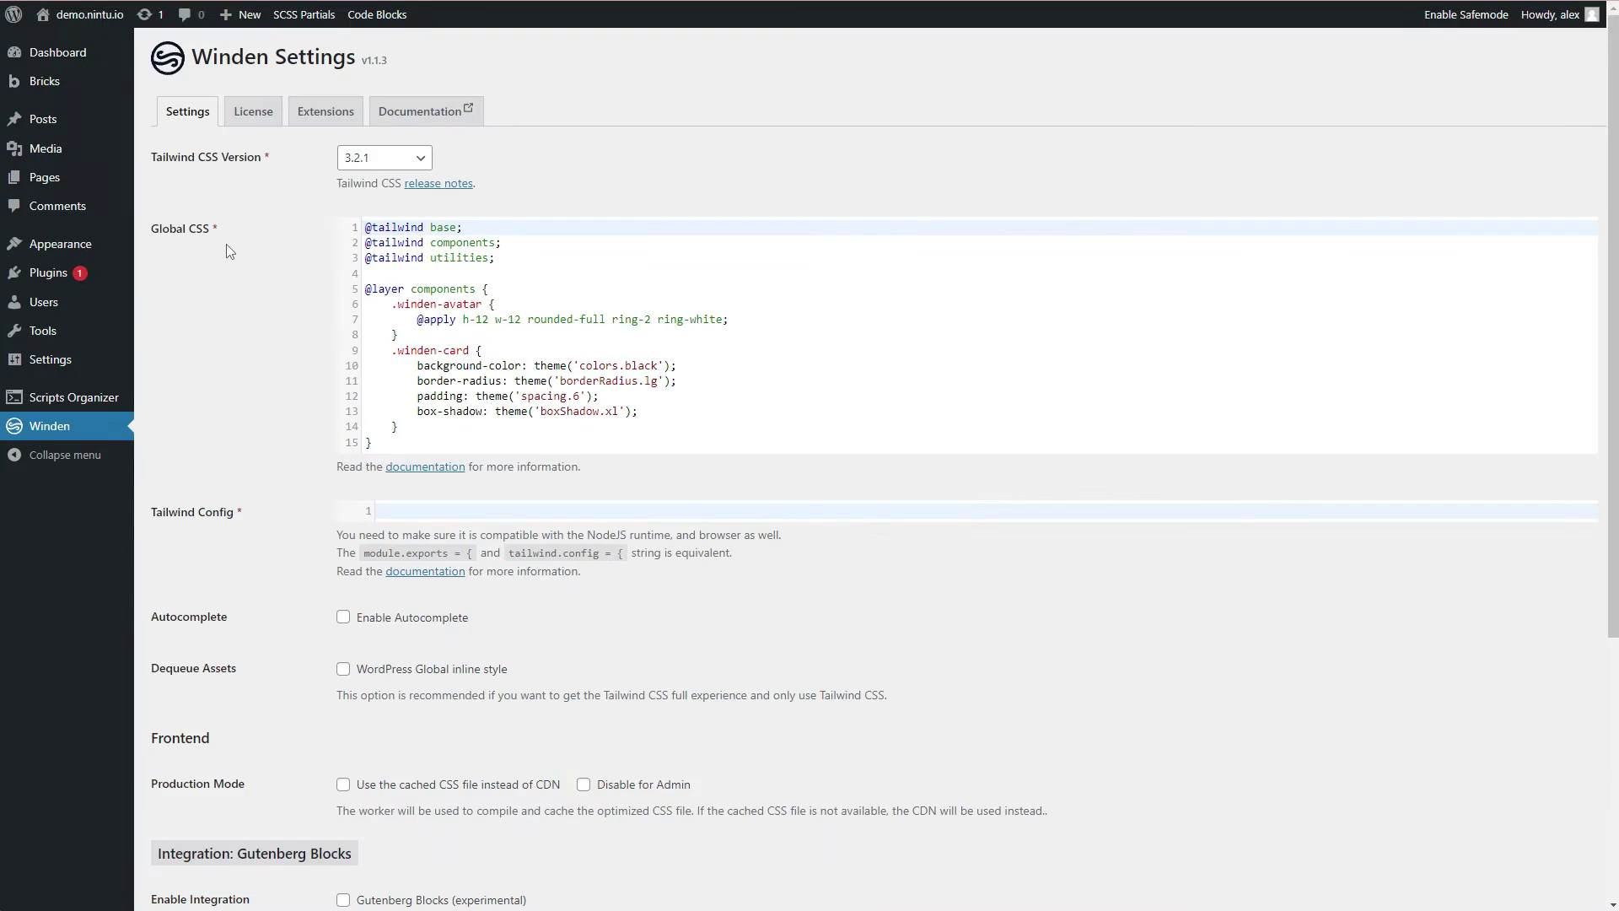
{"action": "left_click_drag", "start_coordinate": [155, 231], "coordinate": [221, 234]}
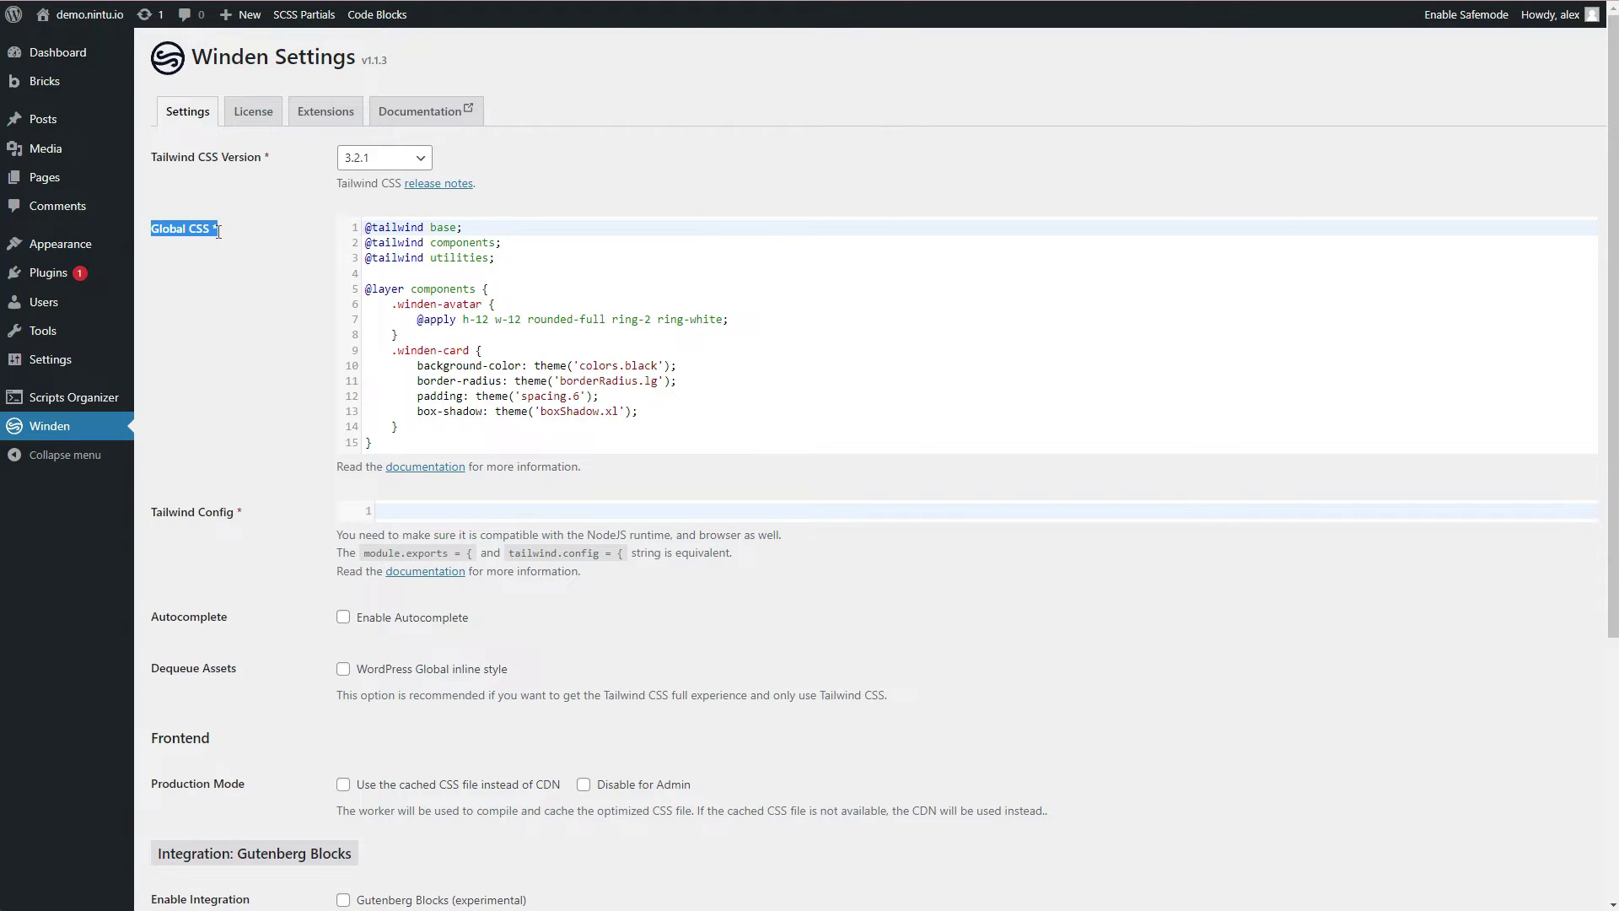
{"action": "left_click", "coordinate": [251, 363]}
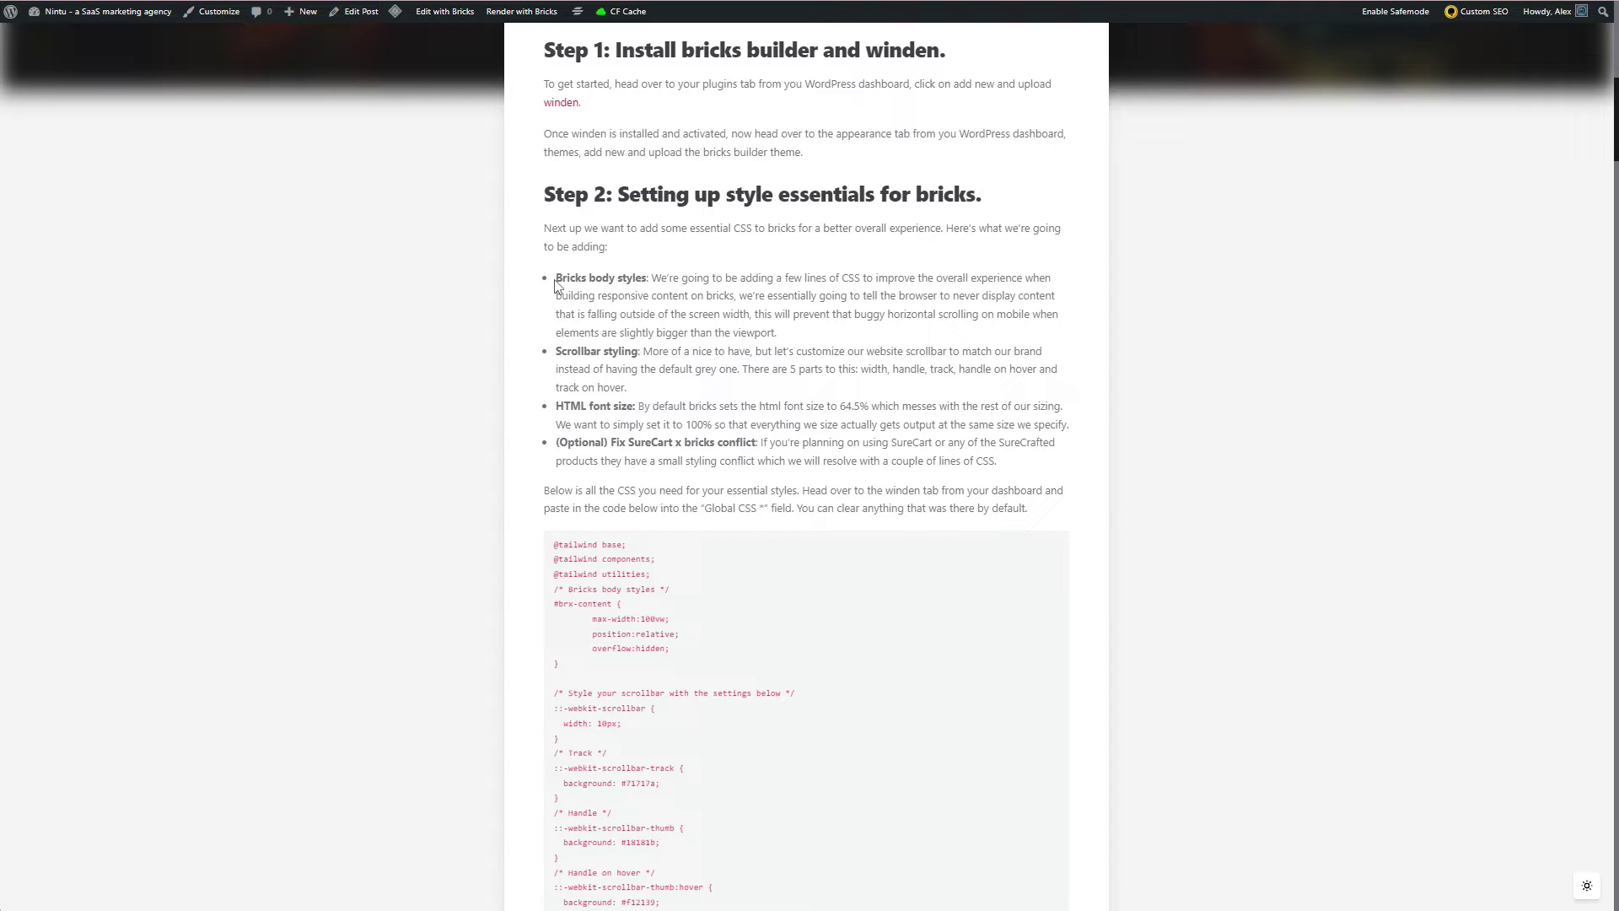
Step: Review the guide's Step 2 points on Bricks body styles, scrollbar styling, HTML font size and the SureCart conflict
{"action": "left_click_drag", "start_coordinate": [557, 278], "coordinate": [649, 274]}
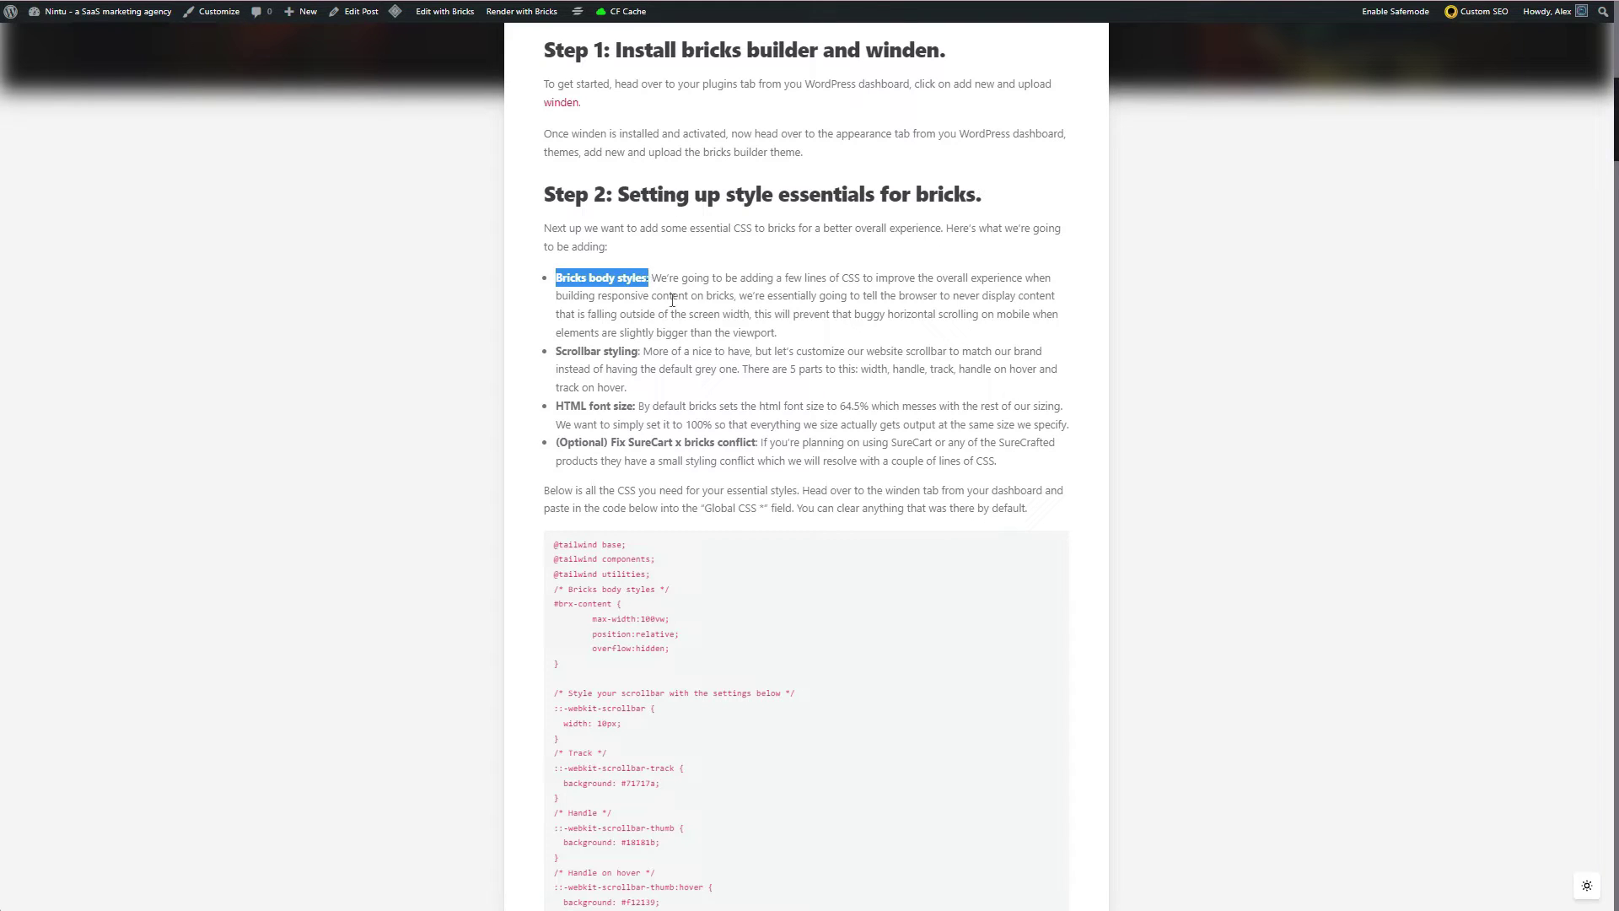
{"action": "left_click", "coordinate": [672, 299]}
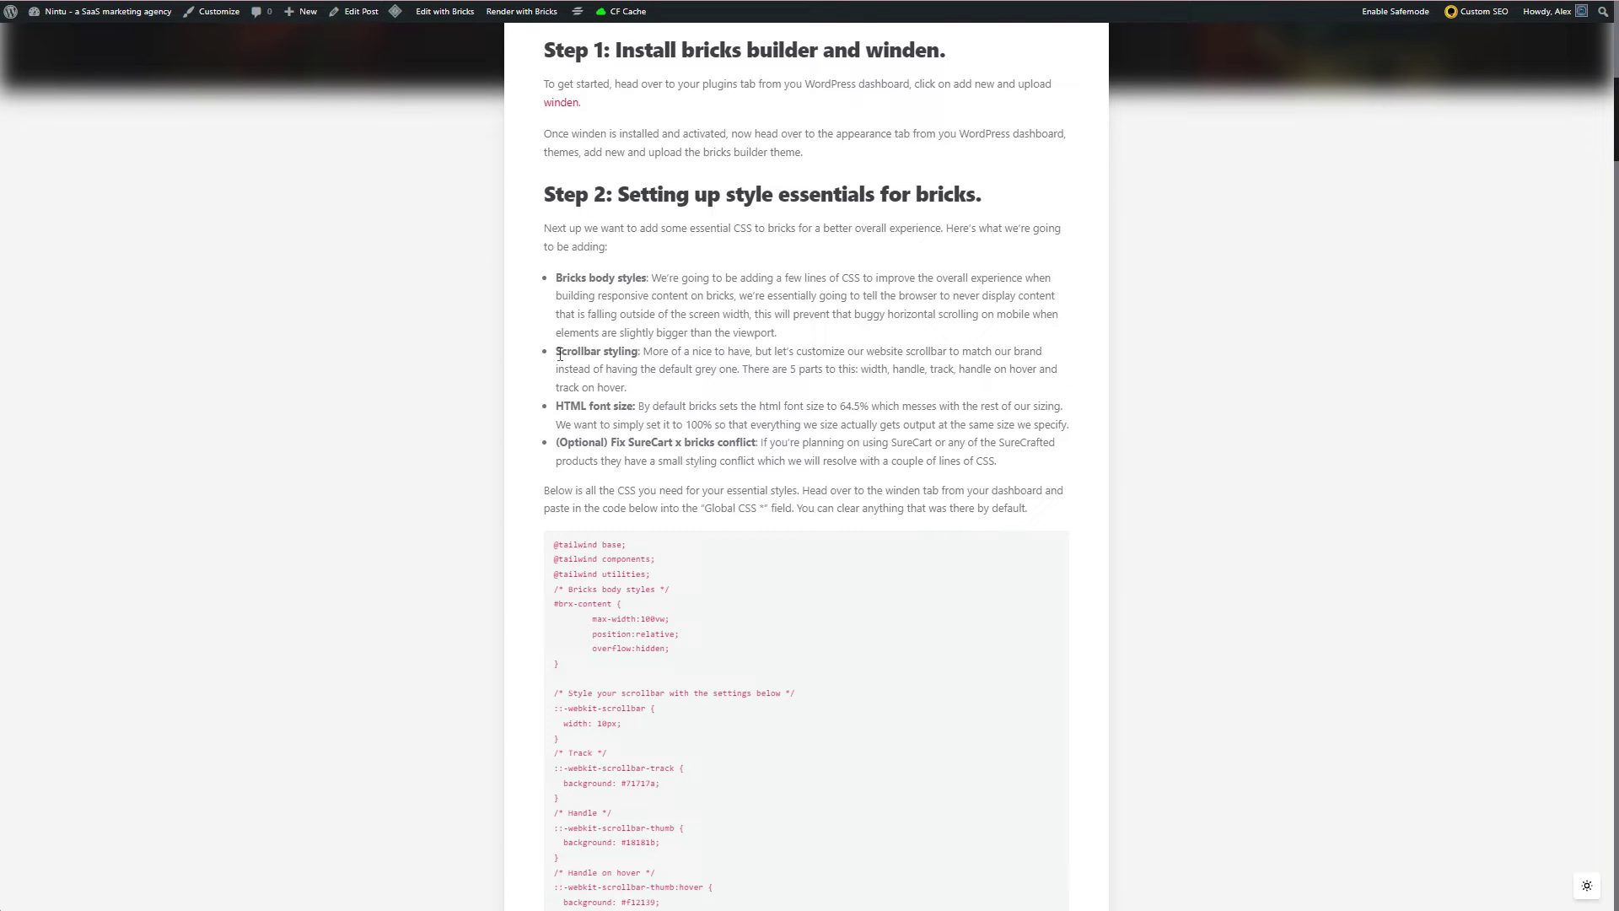
{"action": "left_click_drag", "start_coordinate": [560, 354], "coordinate": [644, 366]}
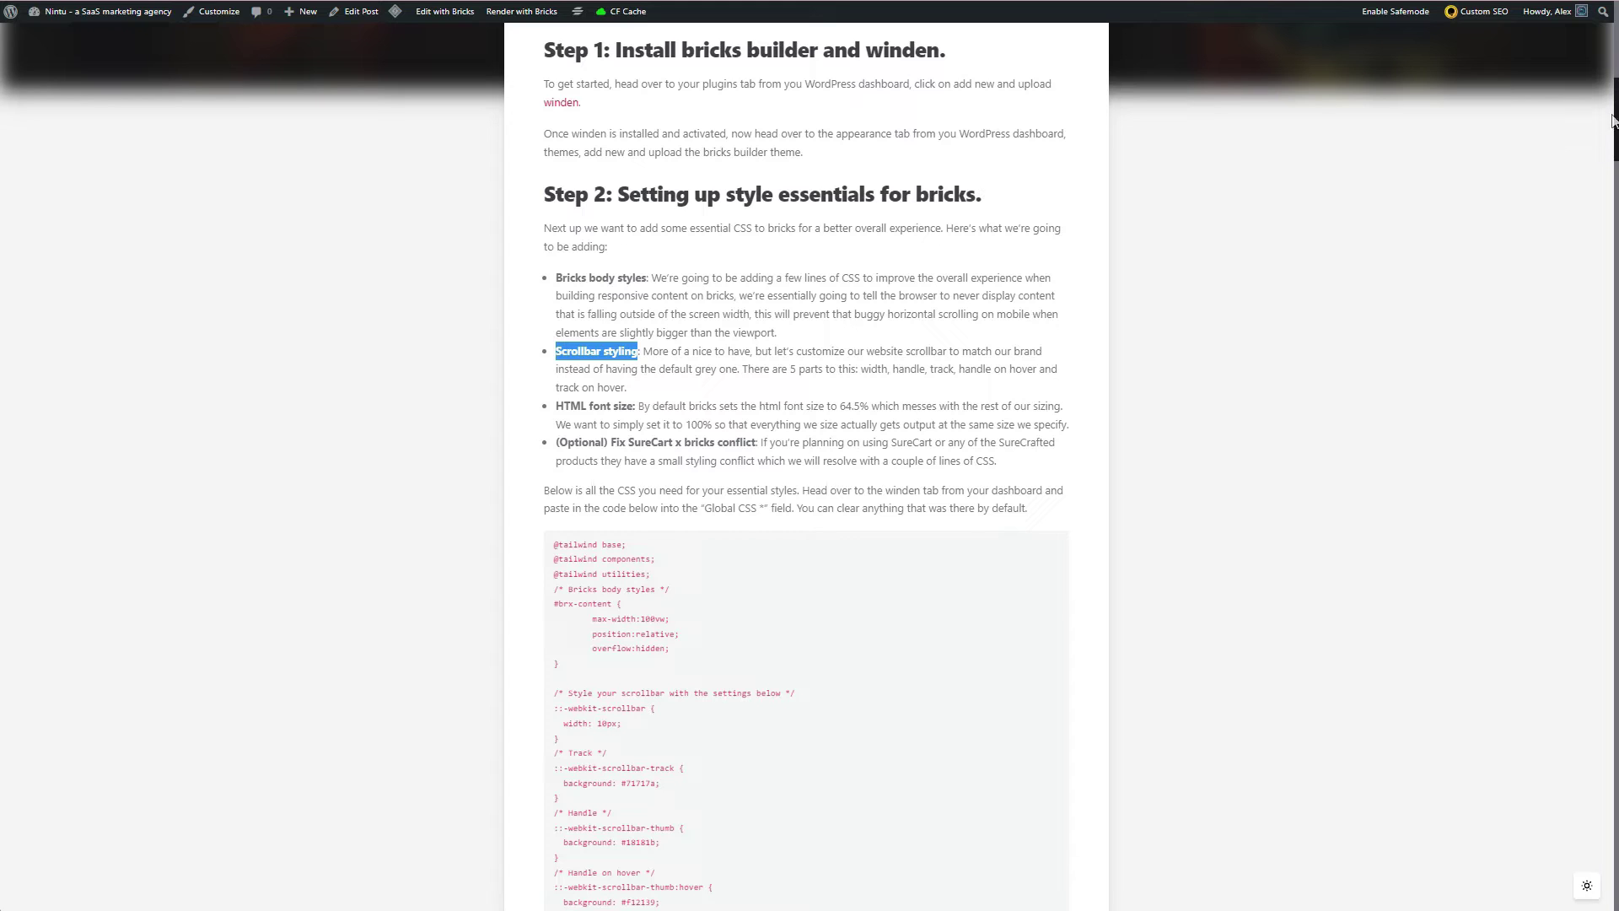
{"action": "scroll", "coordinate": [1614, 150], "scroll_direction": "down", "scroll_amount": 2}
{"action": "scroll", "coordinate": [1584, 237], "scroll_direction": "up", "scroll_amount": 3}
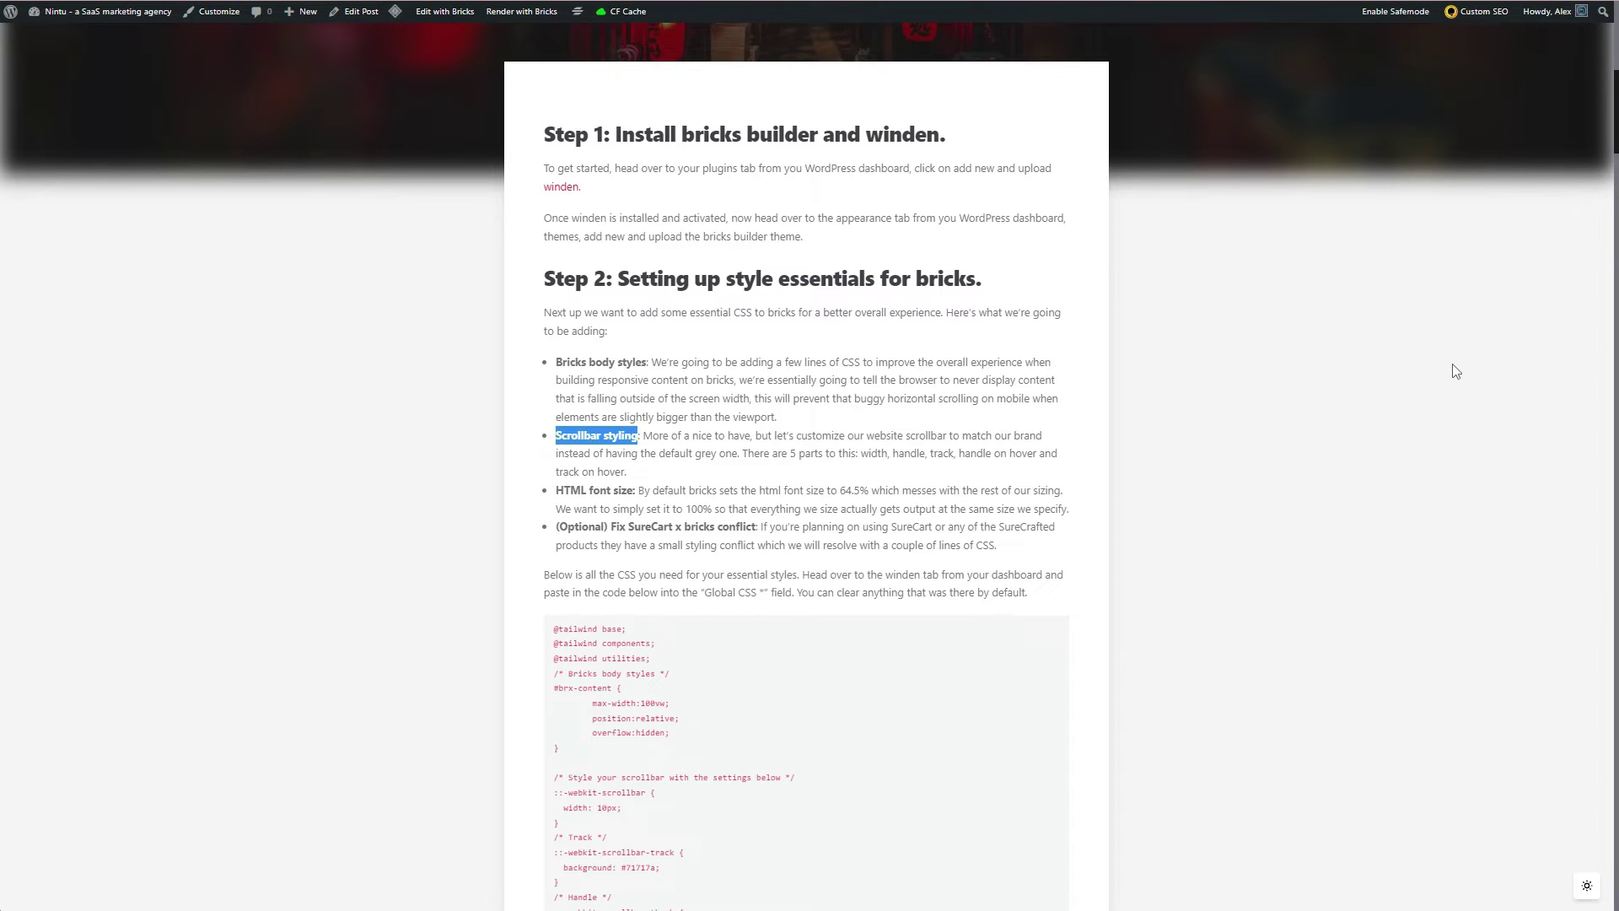
{"action": "scroll", "coordinate": [1200, 327], "scroll_direction": "down", "scroll_amount": 1}
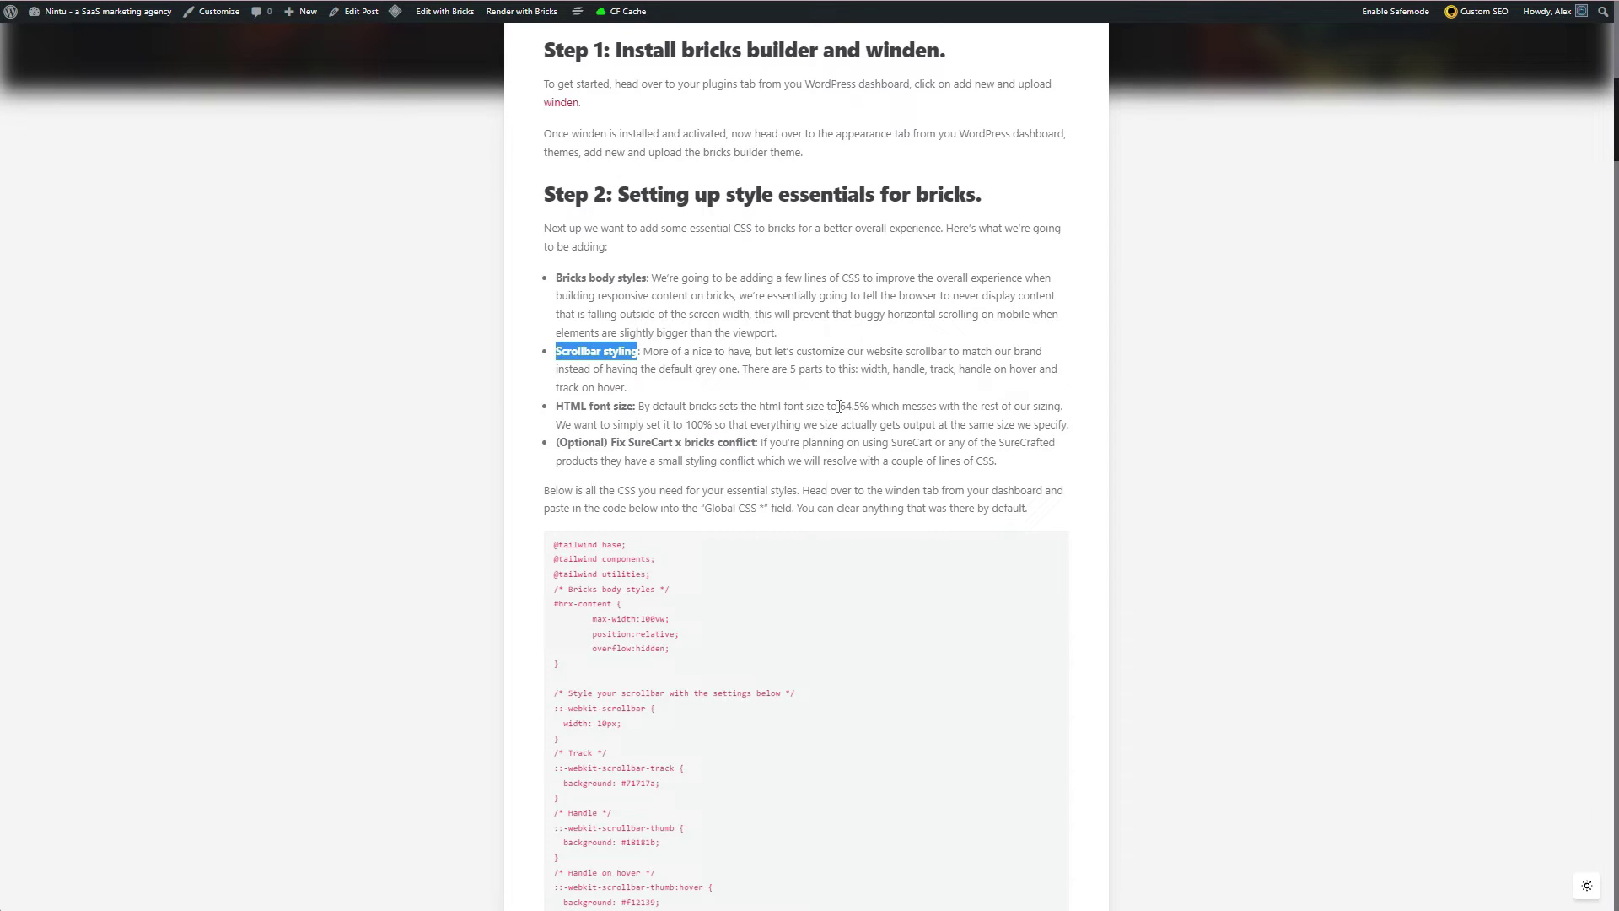
{"action": "left_click_drag", "start_coordinate": [841, 407], "coordinate": [869, 407]}
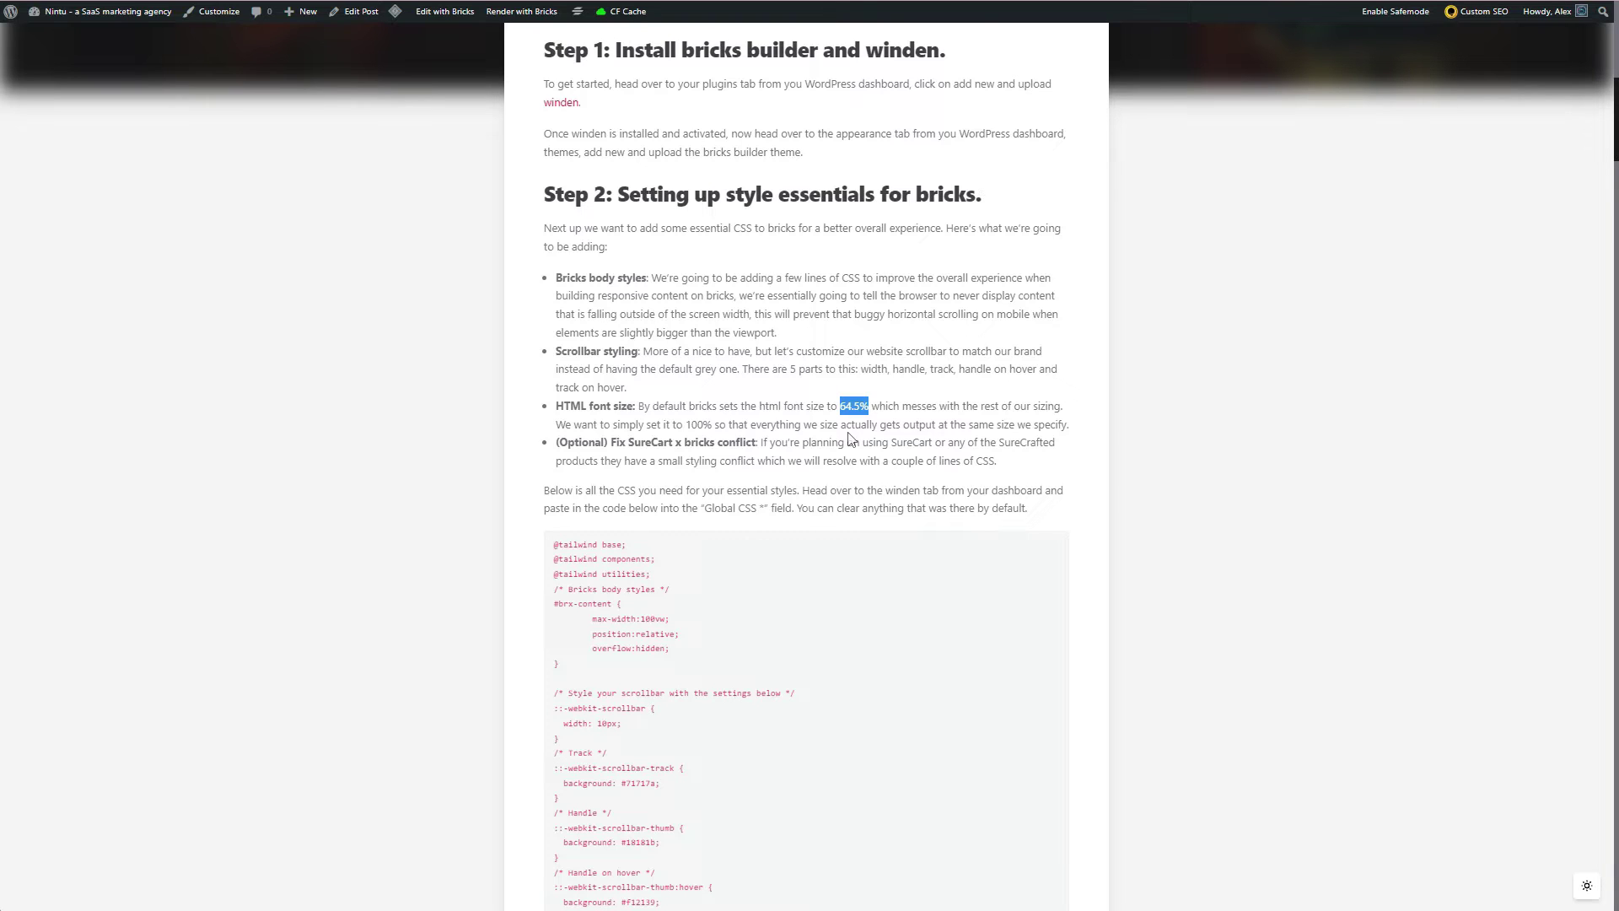
{"action": "scroll", "coordinate": [559, 363], "scroll_direction": "down", "scroll_amount": 1}
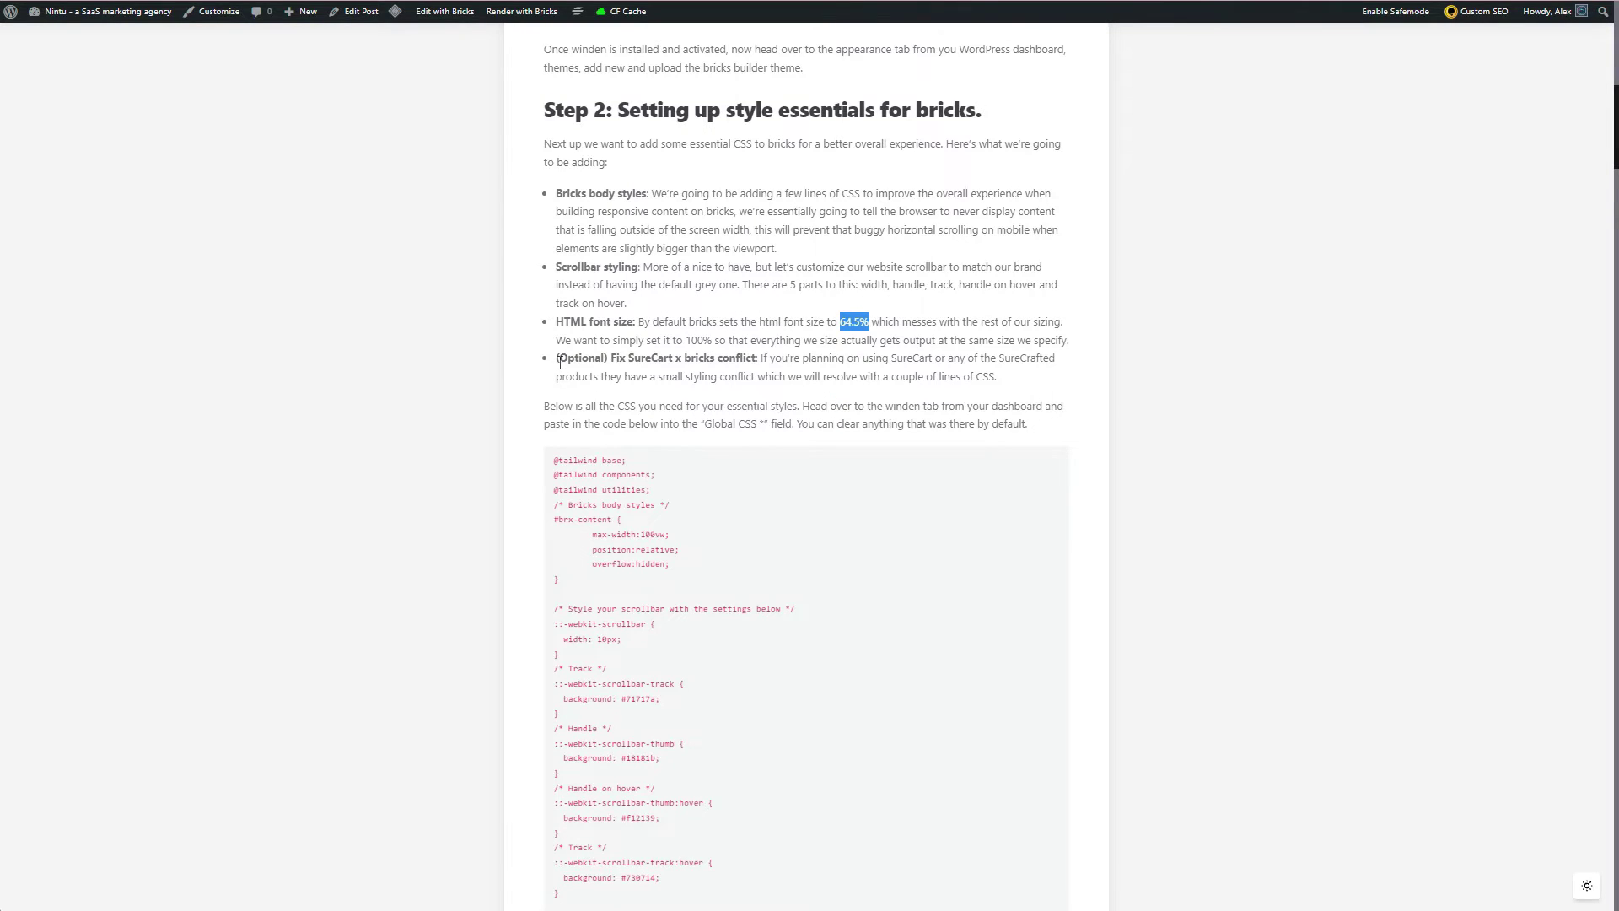
{"action": "left_click", "coordinate": [560, 363]}
{"action": "left_click_drag", "start_coordinate": [559, 363], "coordinate": [709, 365]}
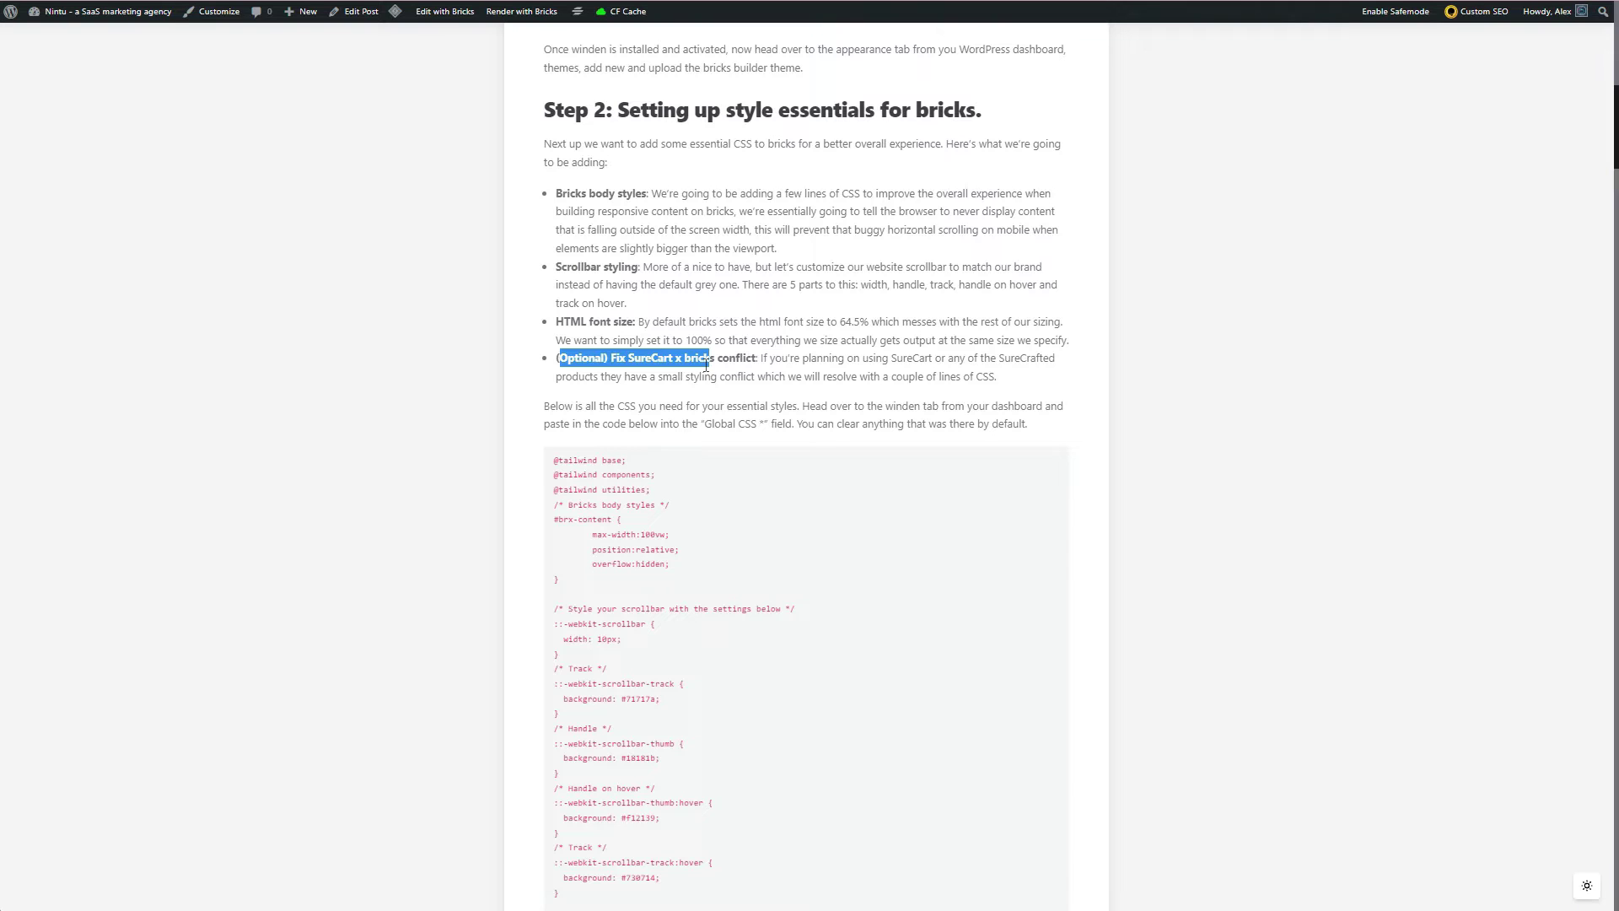
{"action": "scroll", "coordinate": [570, 324], "scroll_direction": "down", "scroll_amount": 2}
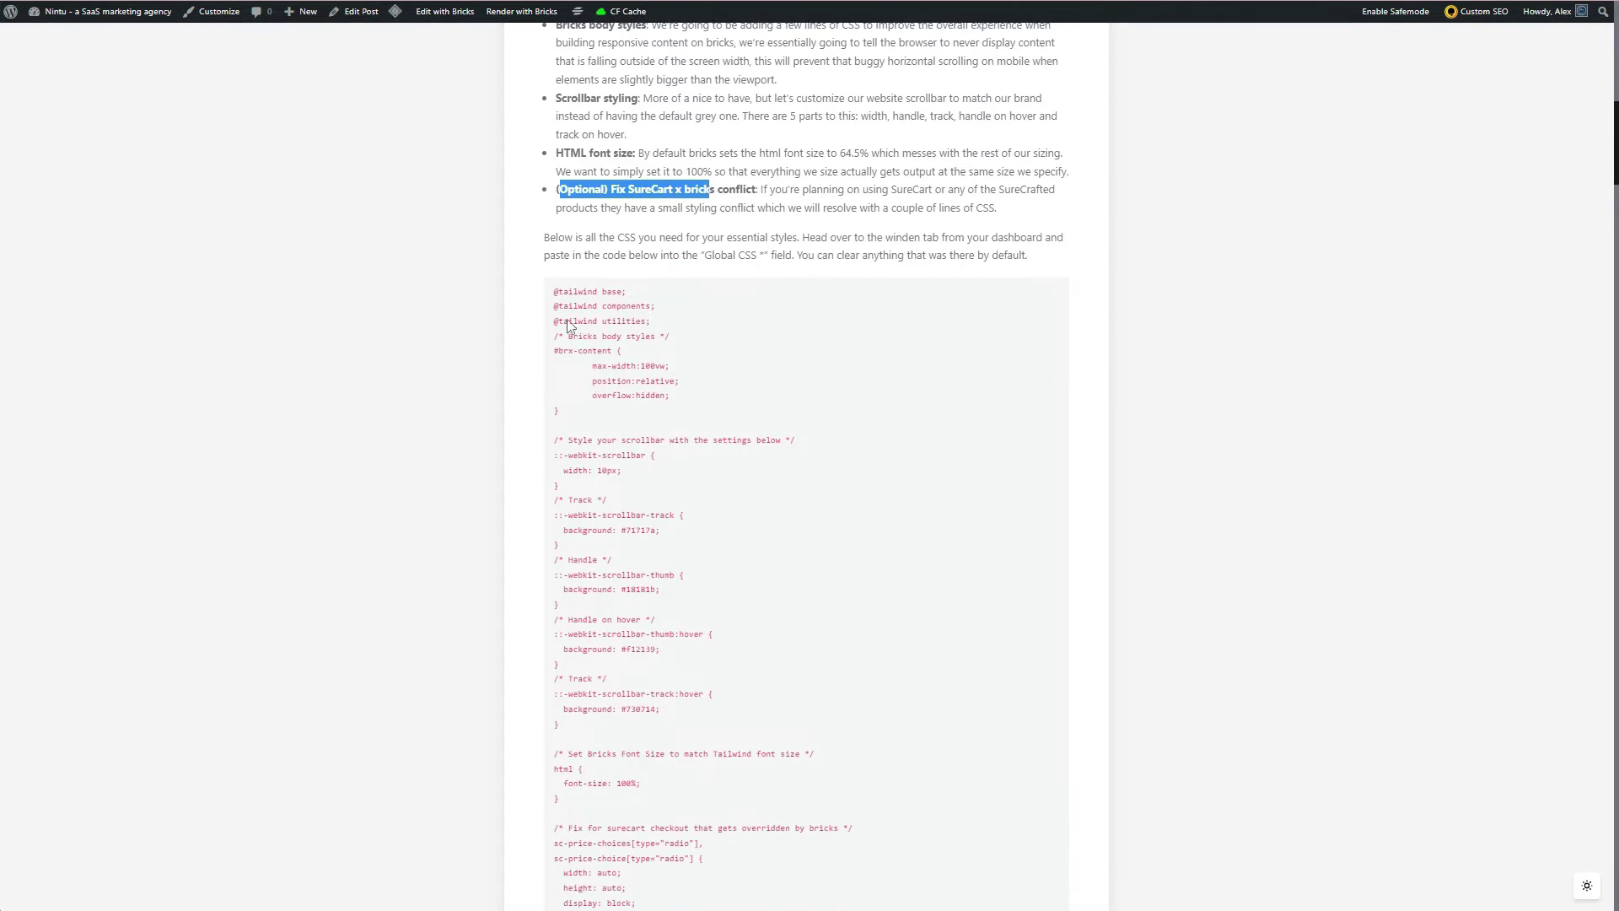
Step: Replace Winden's Global CSS with the guide's Step 2 code, from the Tailwind directives through the html font-size rule, omitting the SureCart fix
{"action": "left_click_drag", "start_coordinate": [553, 290], "coordinate": [559, 799]}
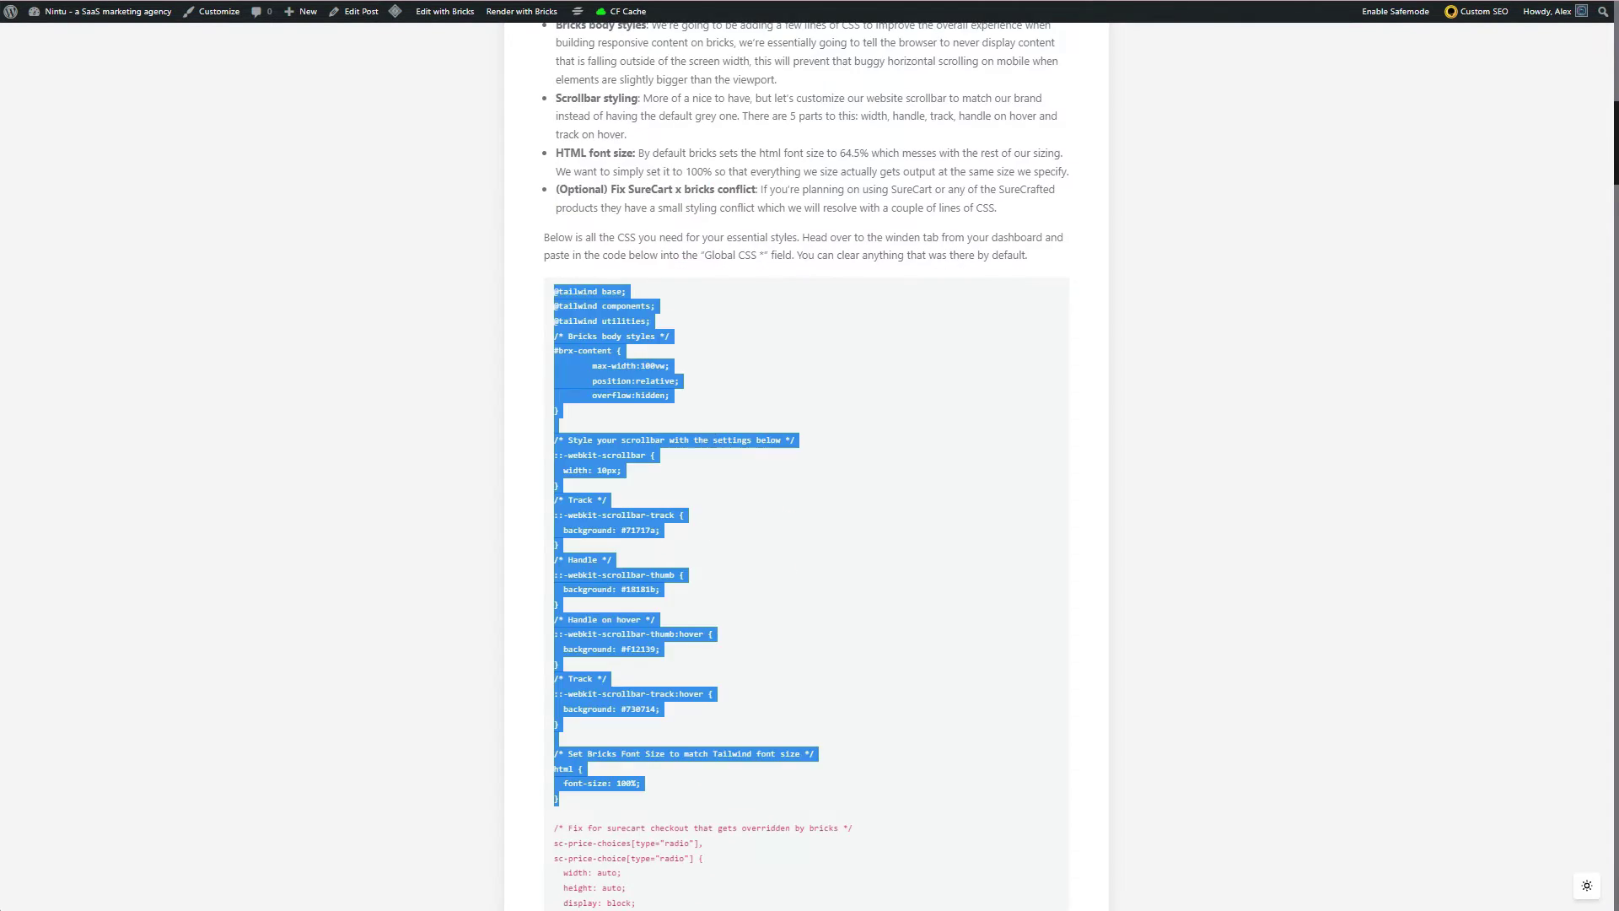
{"action": "key", "text": "alt+Tab"}
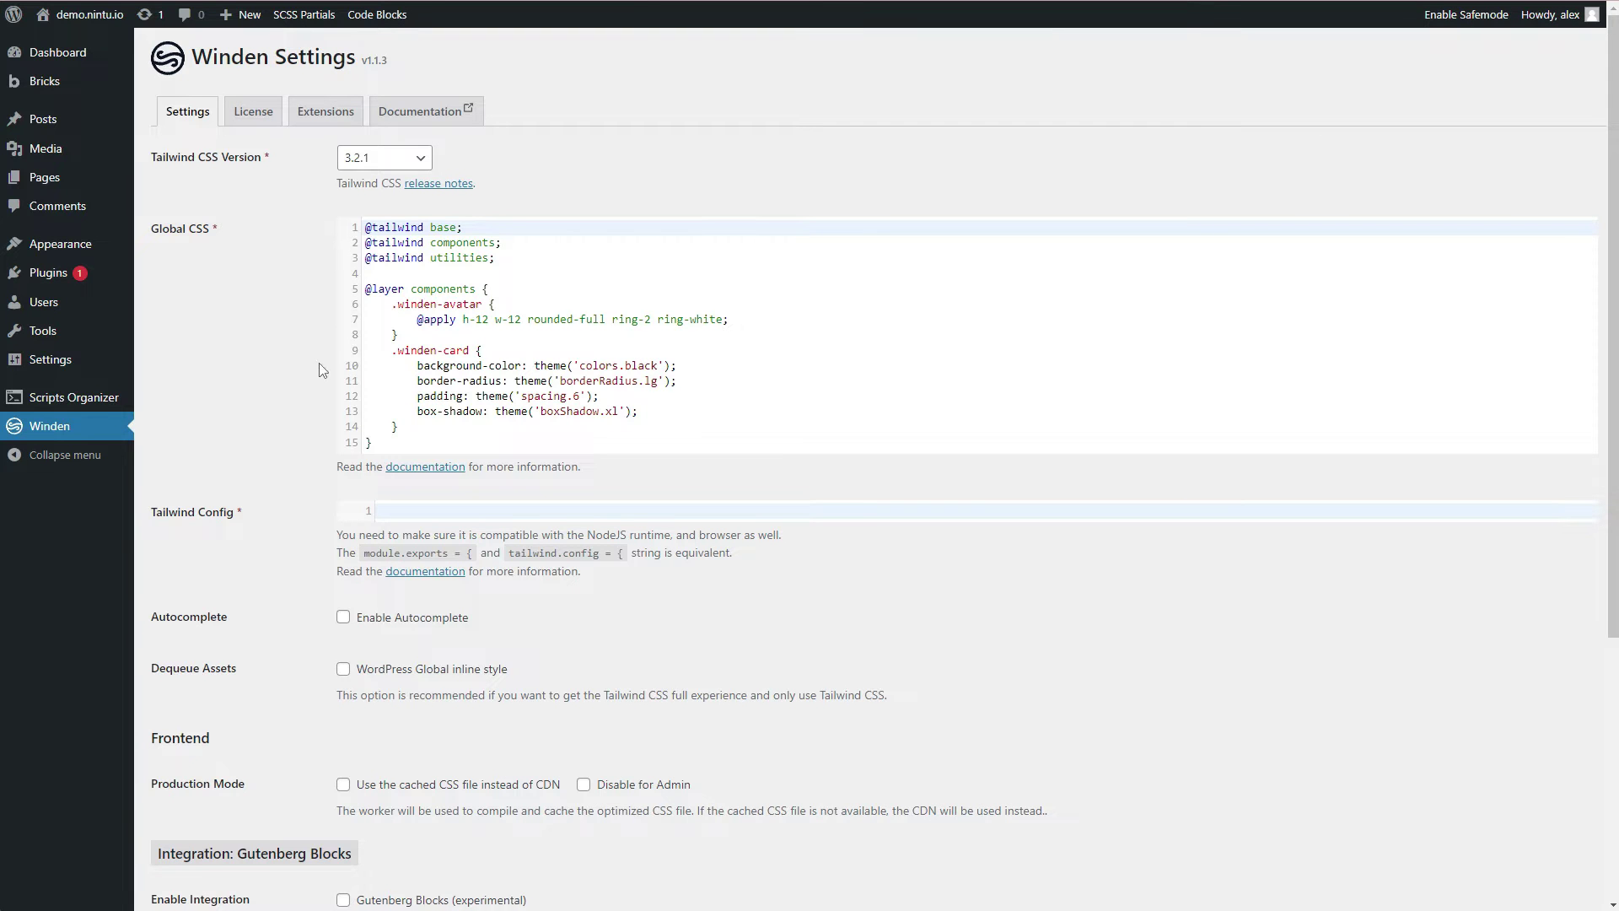
{"action": "left_click", "coordinate": [392, 445]}
{"action": "left_click_drag", "start_coordinate": [391, 445], "coordinate": [334, 180]}
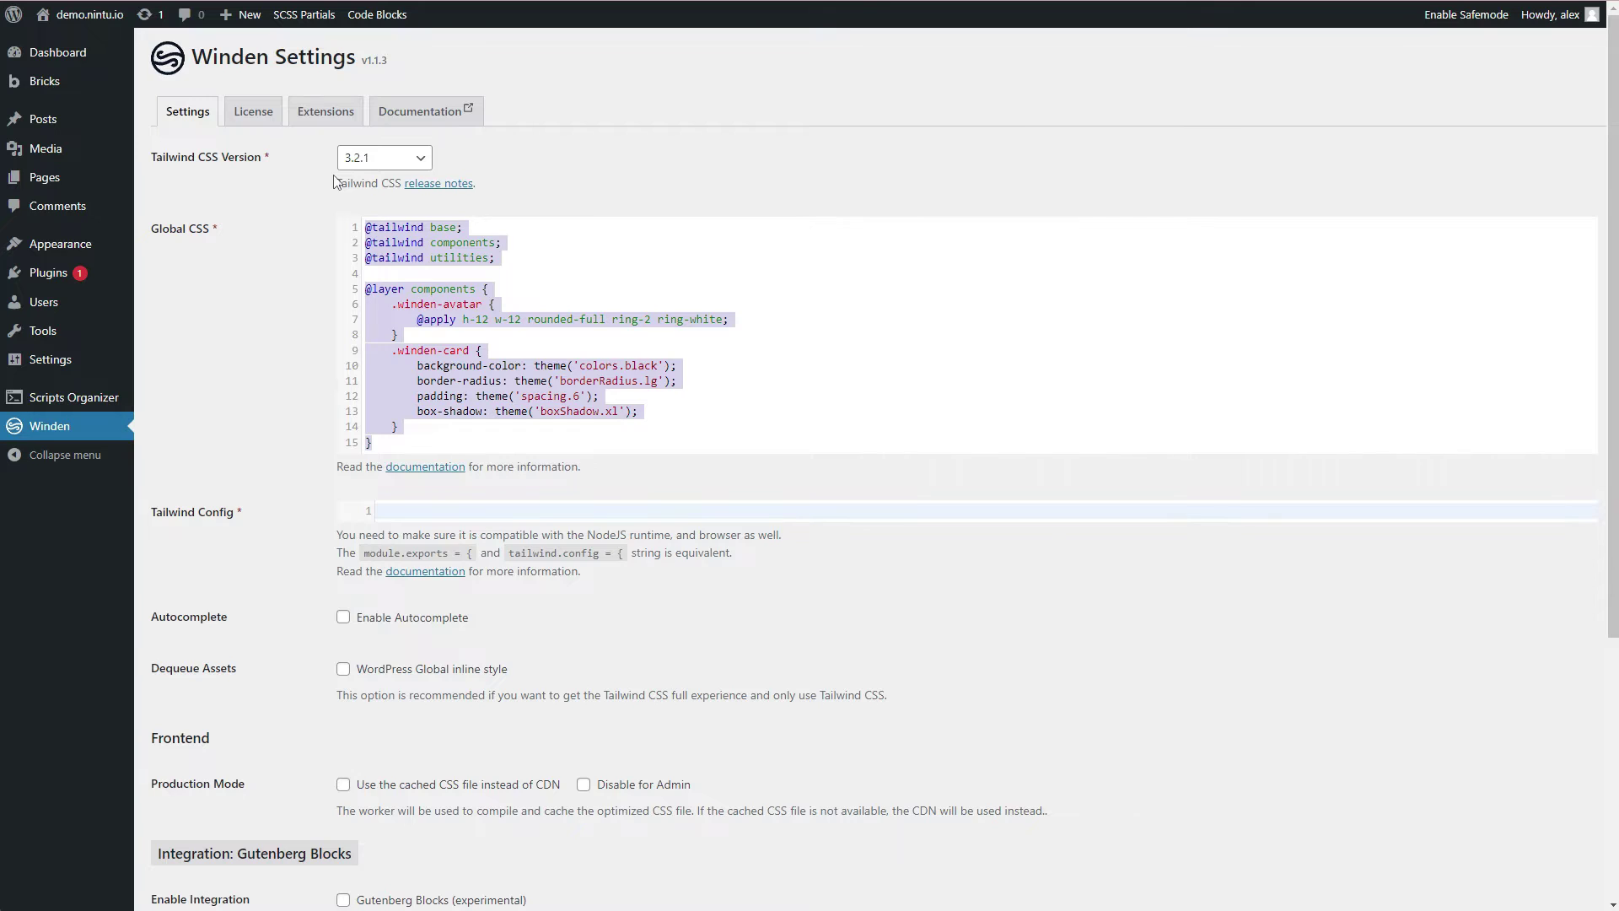
{"action": "key", "text": "BackSpace"}
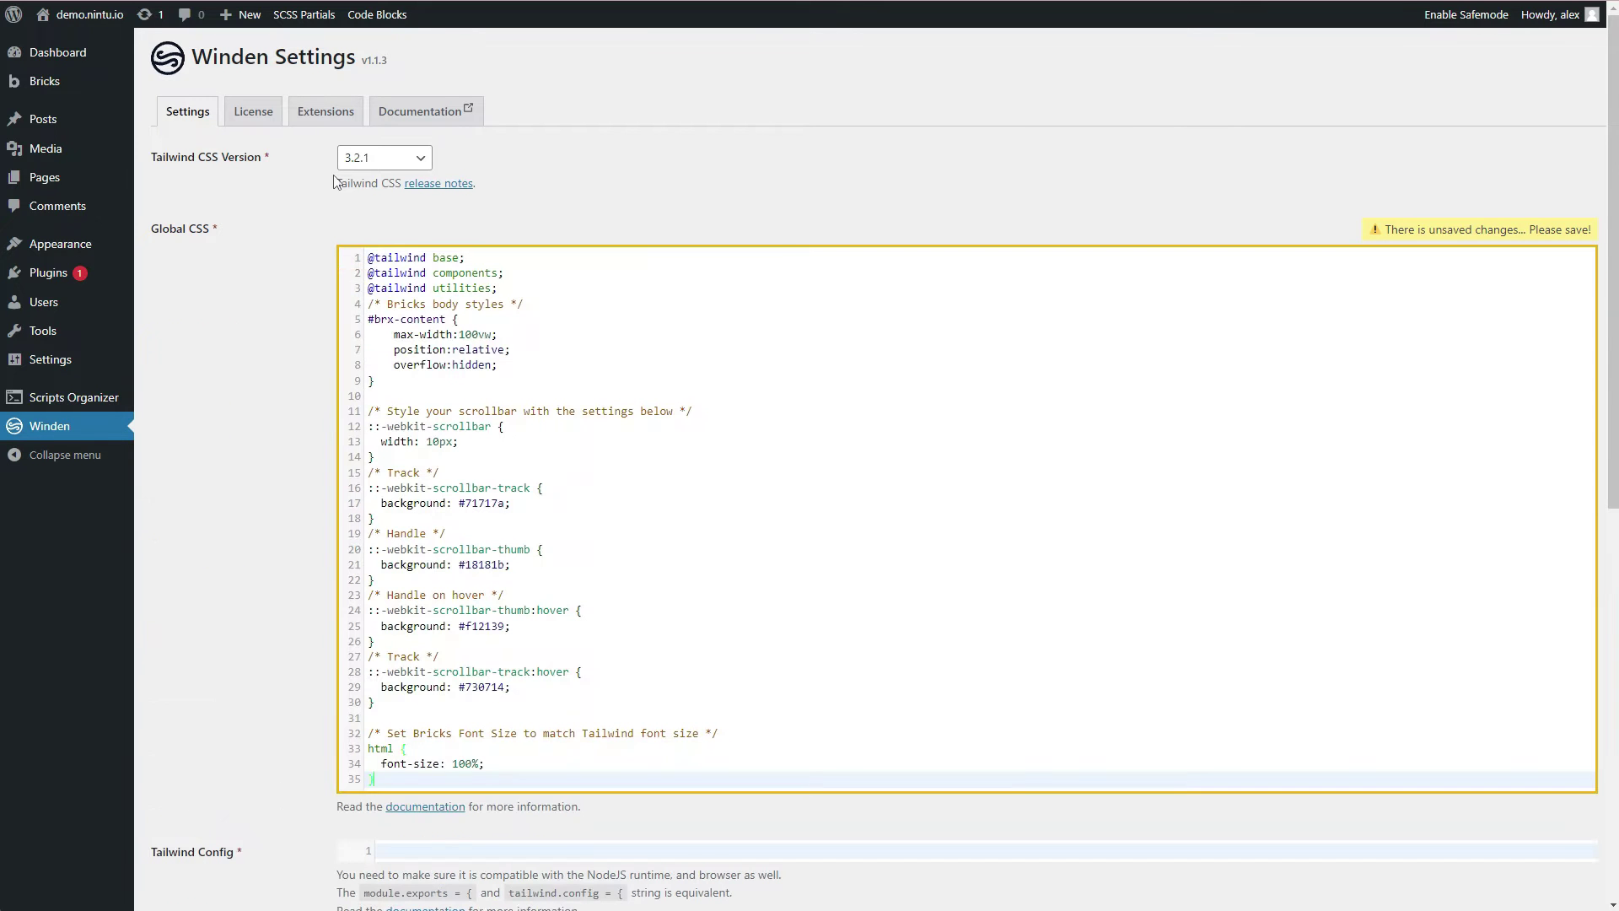
{"action": "left_click", "coordinate": [379, 456]}
Step: Go back to the guide and read the Step 3 section on setting up fluid typography and spacing
{"action": "key", "text": "ctrl+Tab"}
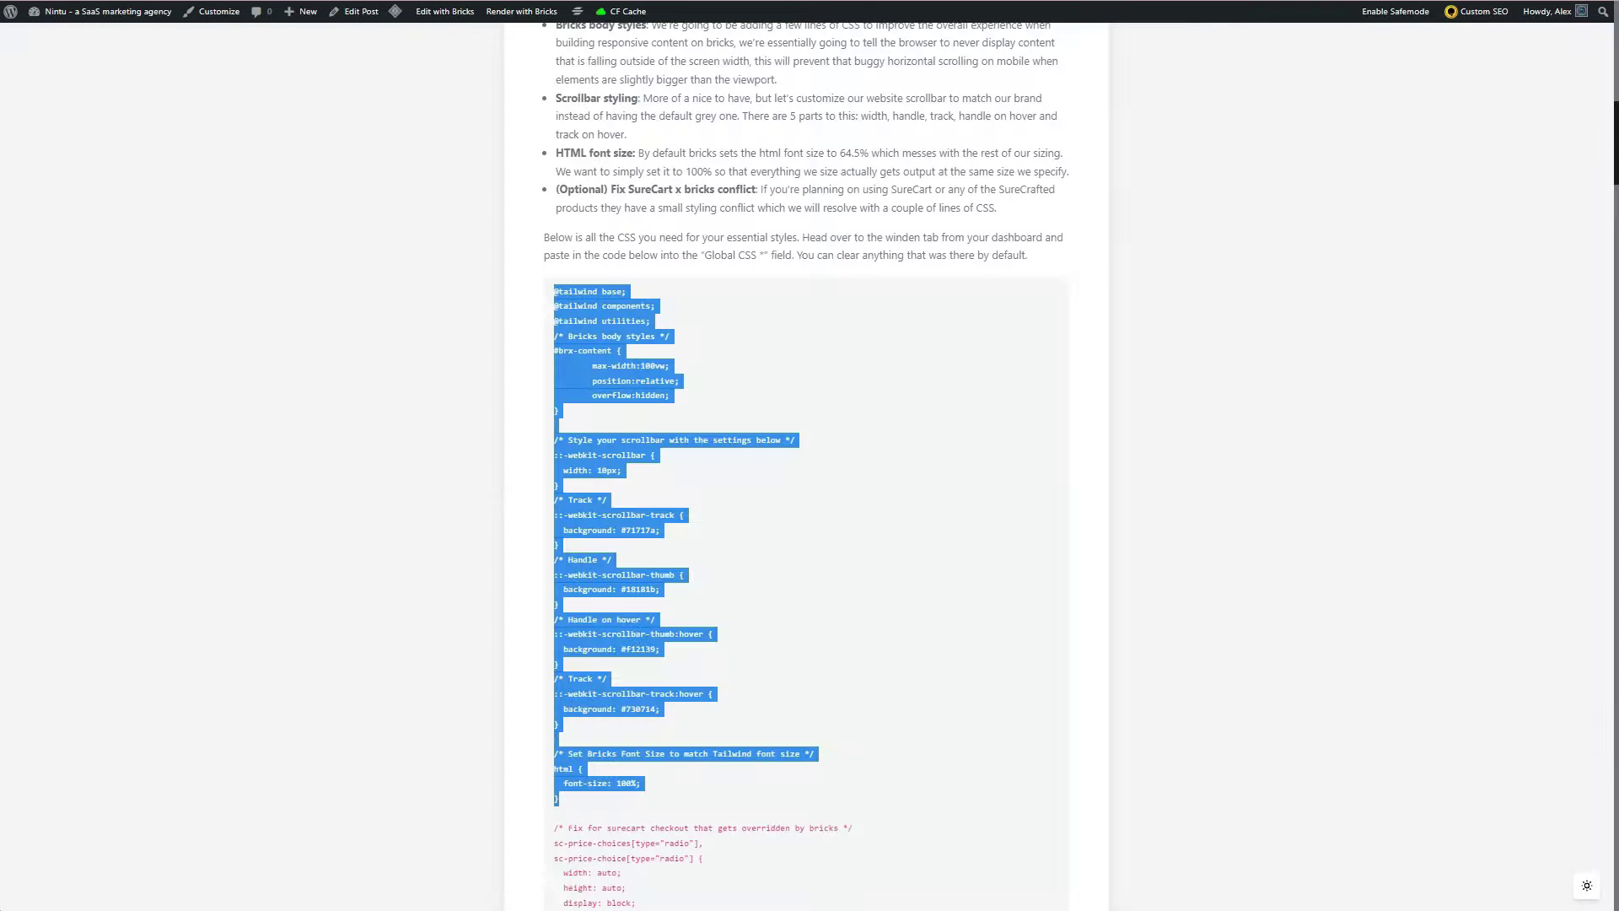
{"action": "scroll", "coordinate": [446, 470], "scroll_direction": "down", "scroll_amount": 7}
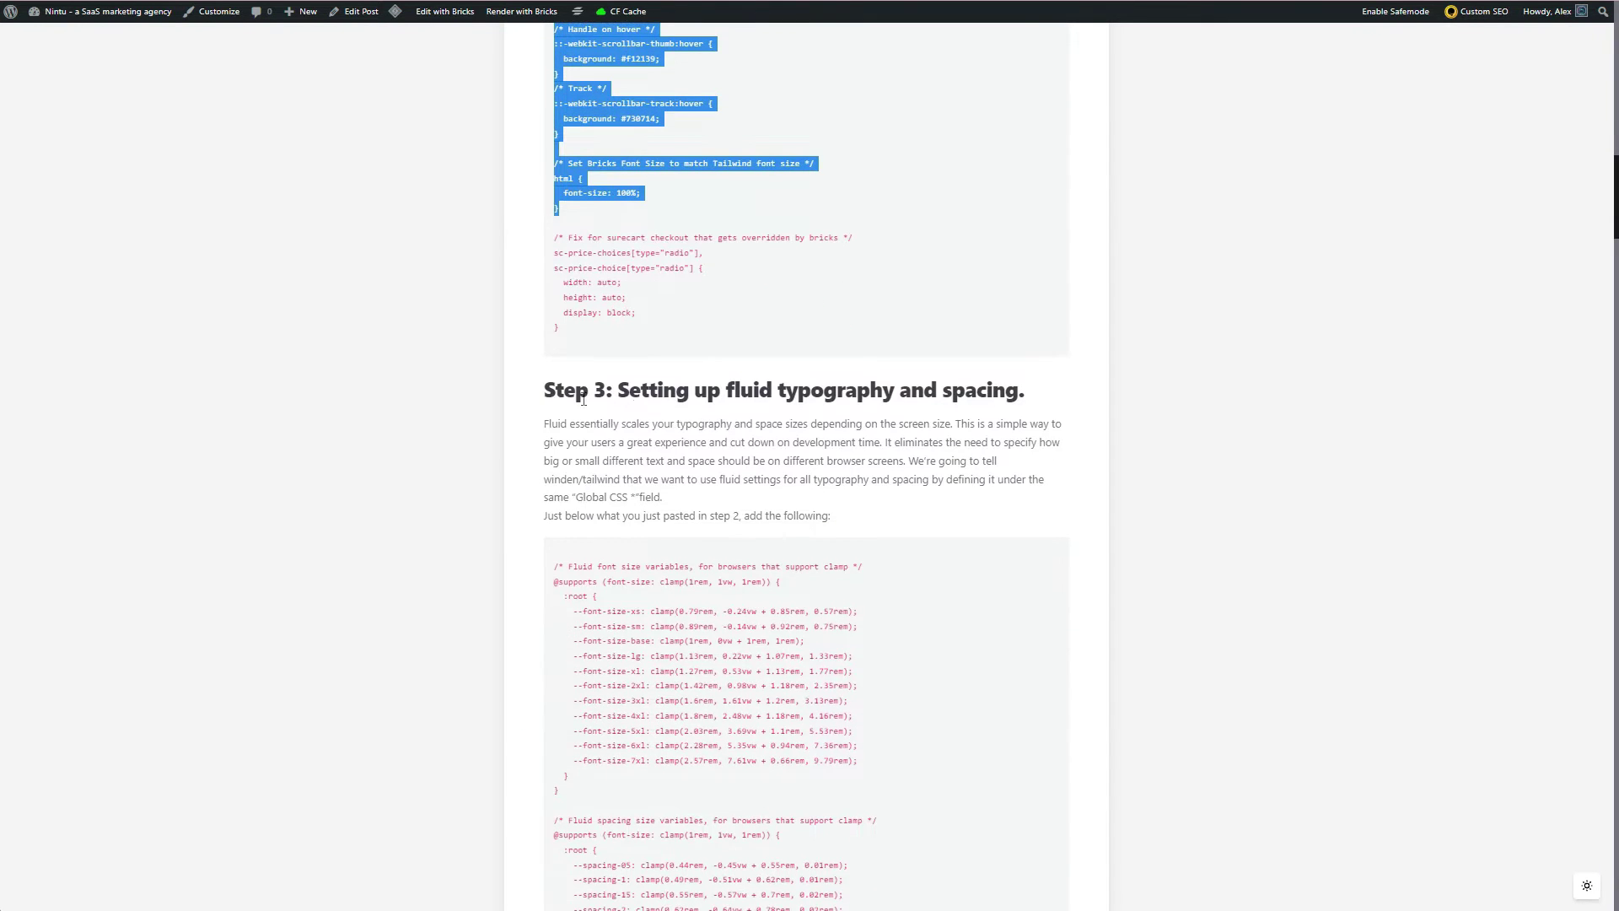
{"action": "left_click_drag", "start_coordinate": [619, 390], "coordinate": [1019, 393]}
{"action": "left_click", "coordinate": [1018, 460]}
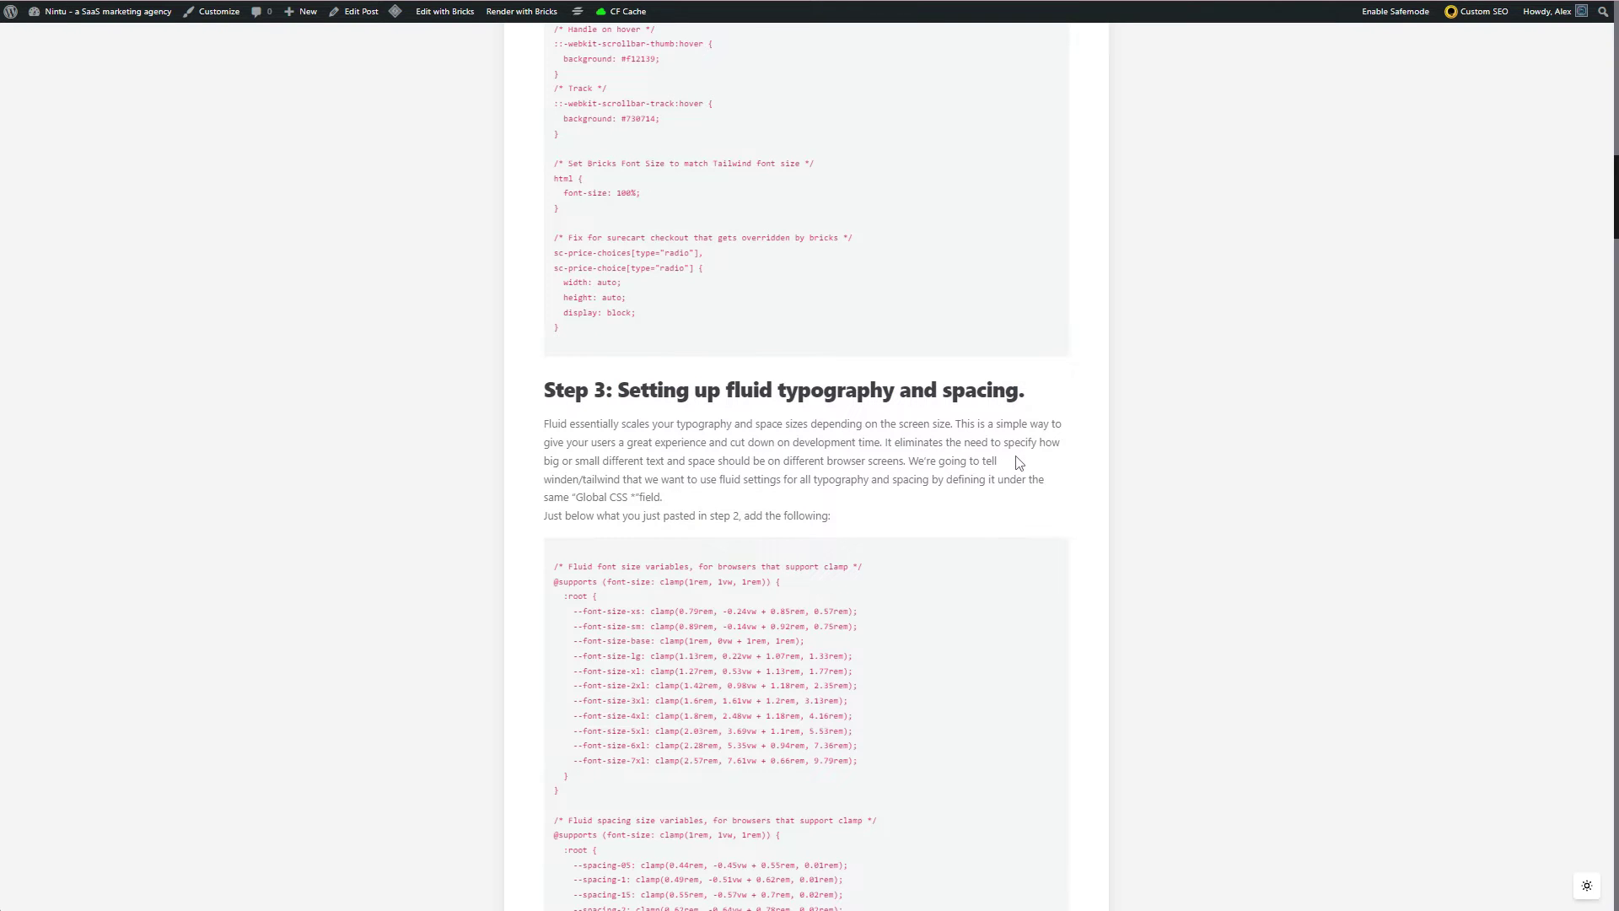
Step: Inspect the guide page in the Responsive device preview, resize it to examine how the text scales, and close the developer tools
{"action": "right_click", "coordinate": [1017, 460]}
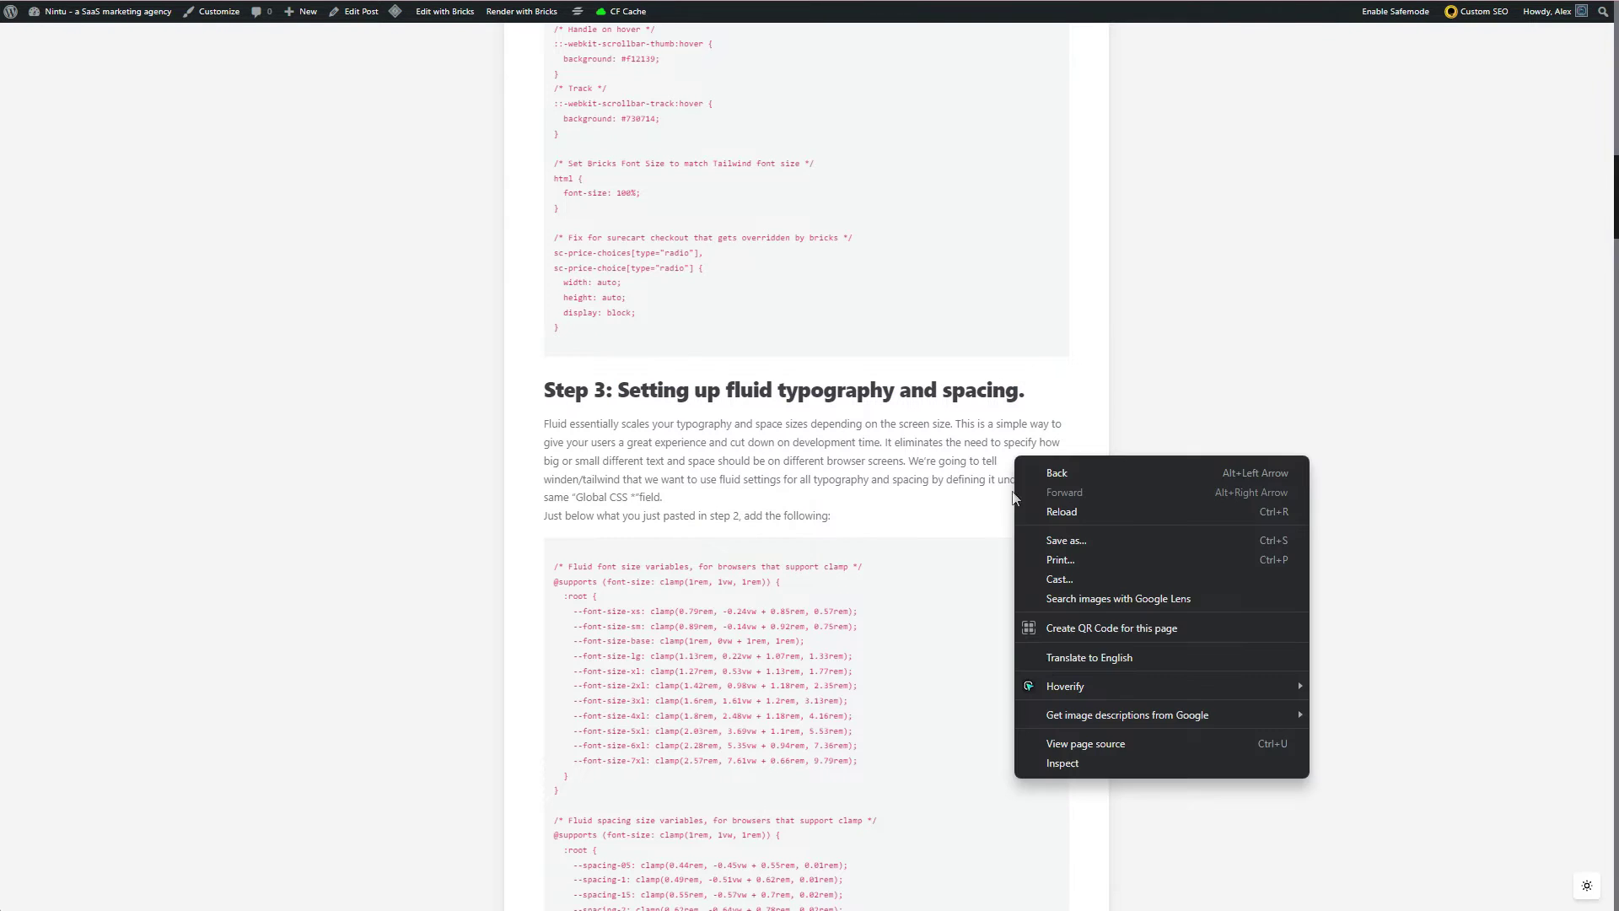
{"action": "left_click", "coordinate": [1083, 771]}
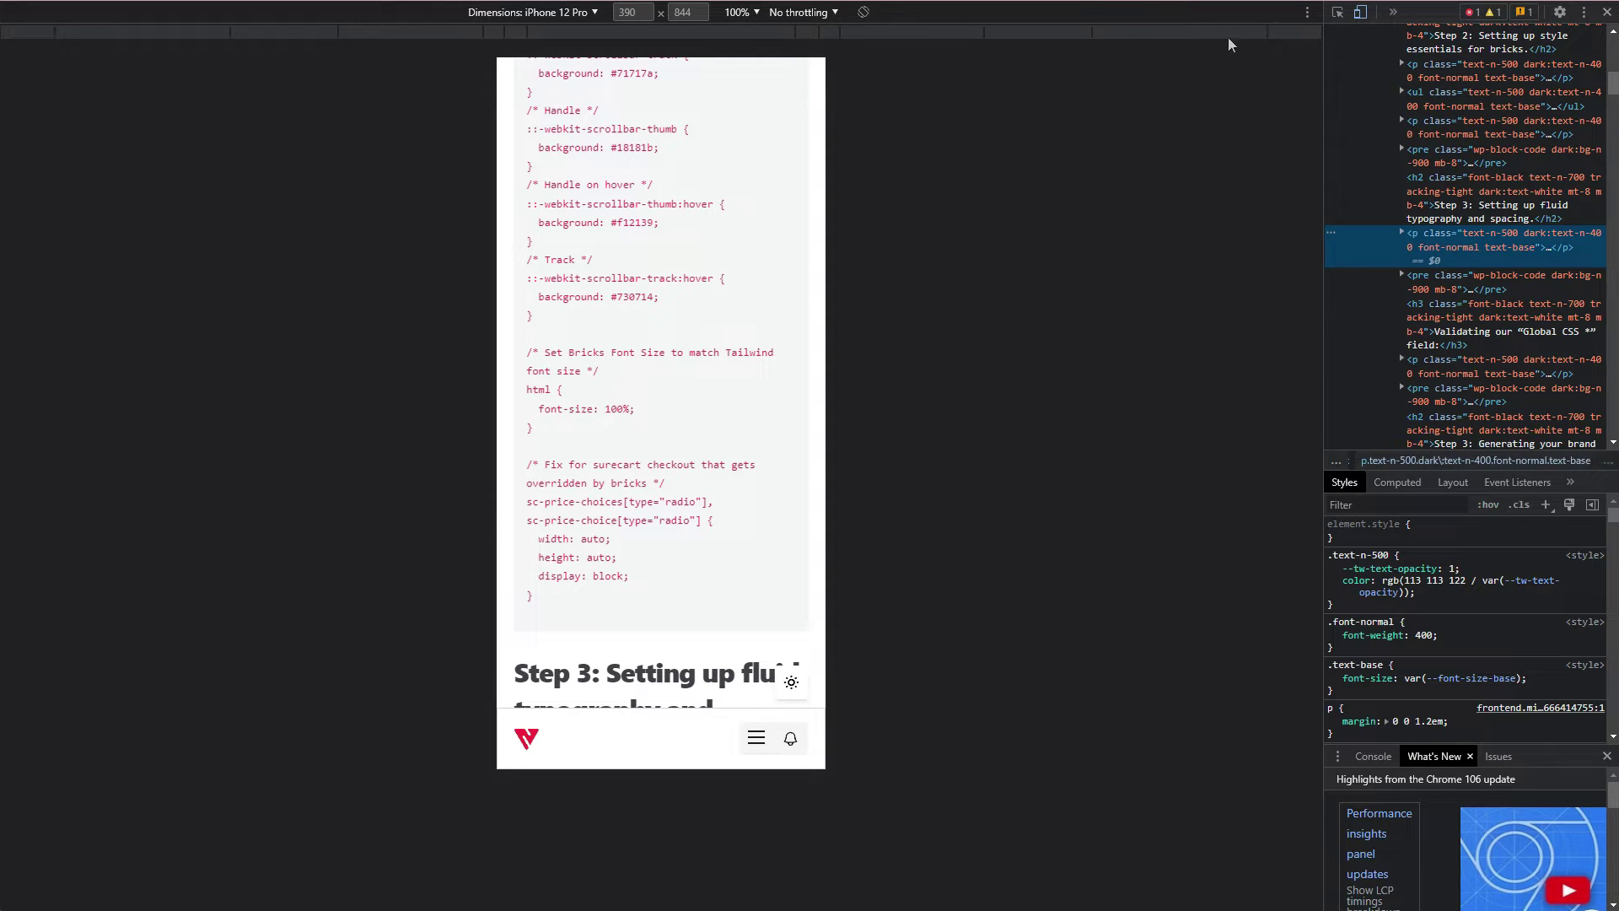
{"action": "left_click", "coordinate": [592, 13]}
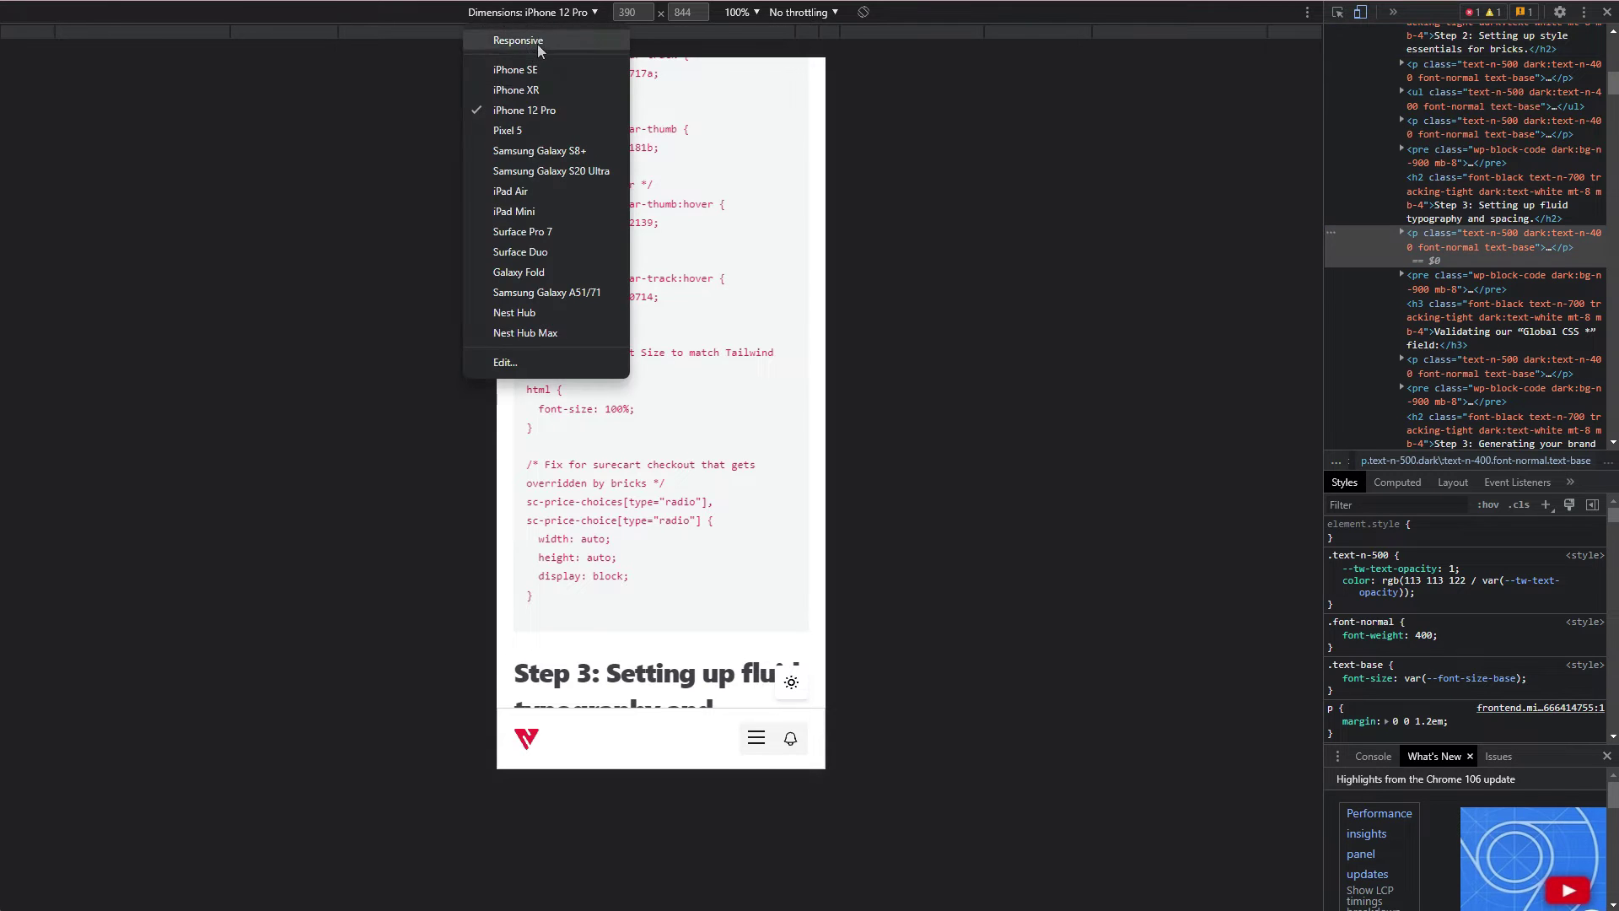
{"action": "left_click", "coordinate": [538, 43]}
{"action": "left_click_drag", "start_coordinate": [1069, 448], "coordinate": [1286, 426]}
{"action": "left_click", "coordinate": [1608, 13]}
Step: Copy the guide's Step 3 fluid font size and spacing variables and add them on a new line below the html rule in Global CSS
{"action": "scroll", "coordinate": [763, 493], "scroll_direction": "down", "scroll_amount": 6}
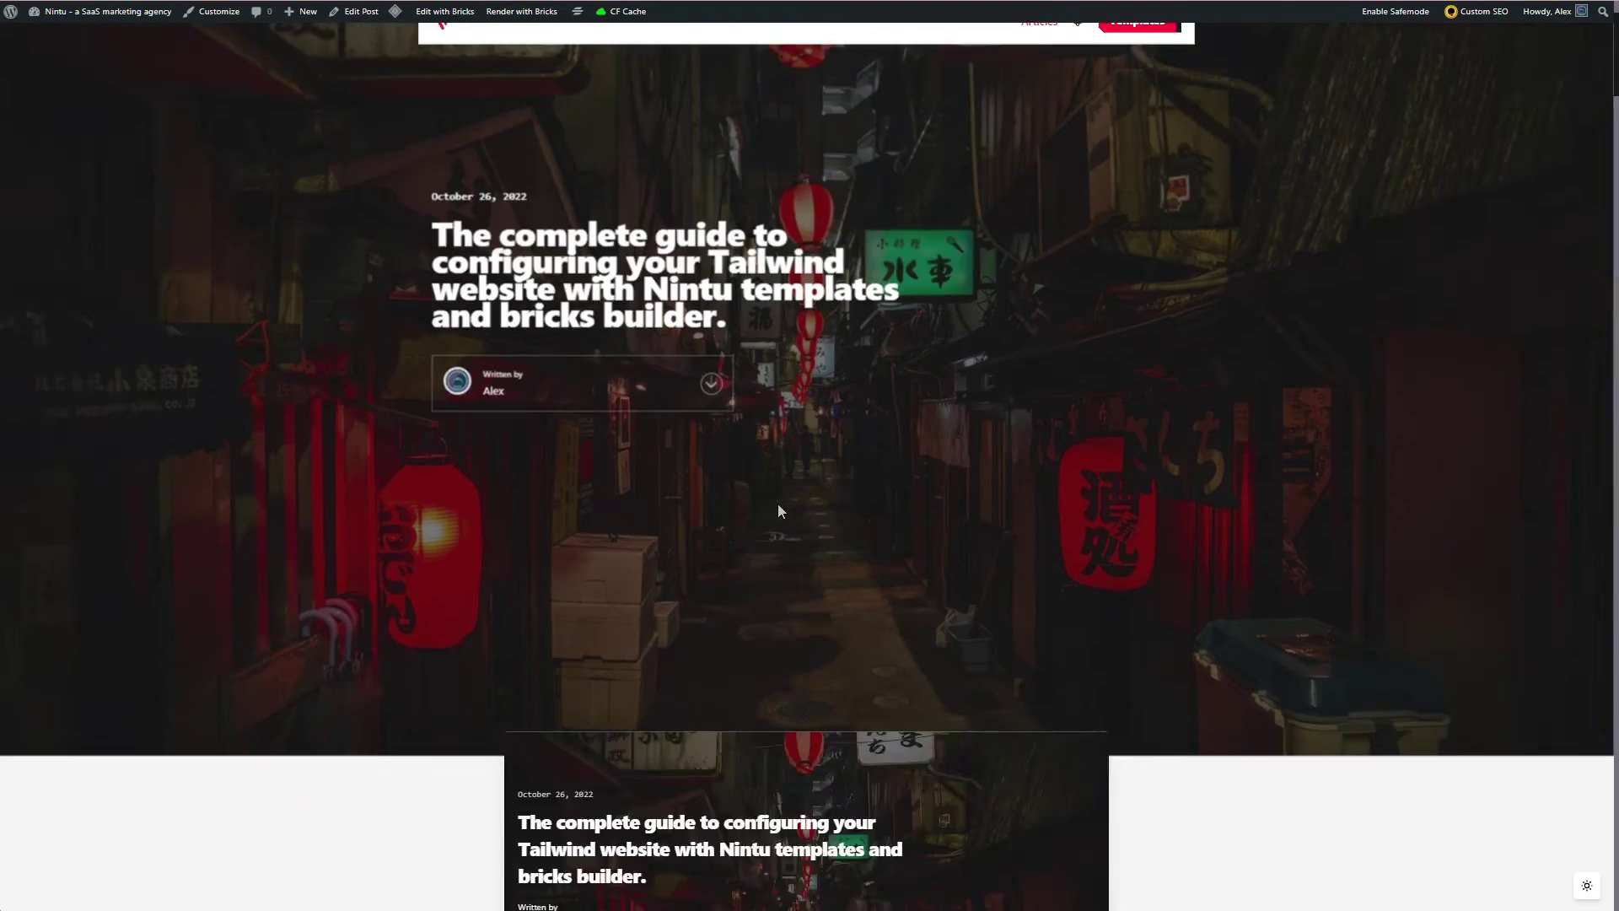
{"action": "scroll", "coordinate": [782, 511], "scroll_direction": "down", "scroll_amount": 15}
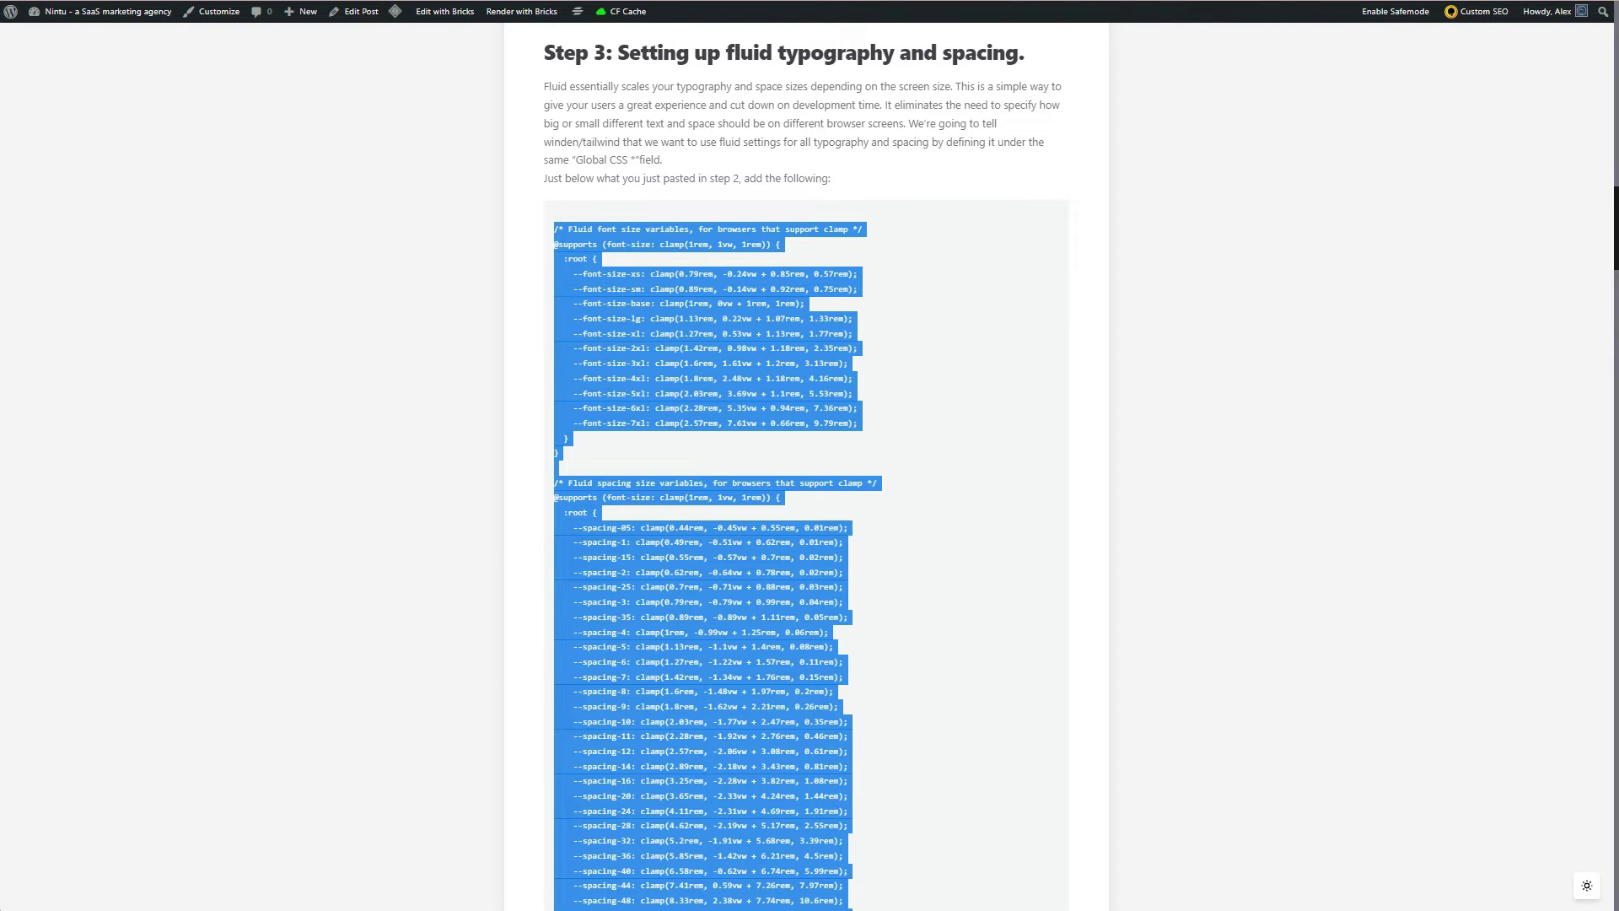
{"action": "key", "text": "ctrl+Tab"}
{"action": "scroll", "coordinate": [581, 390], "scroll_direction": "down", "scroll_amount": 2}
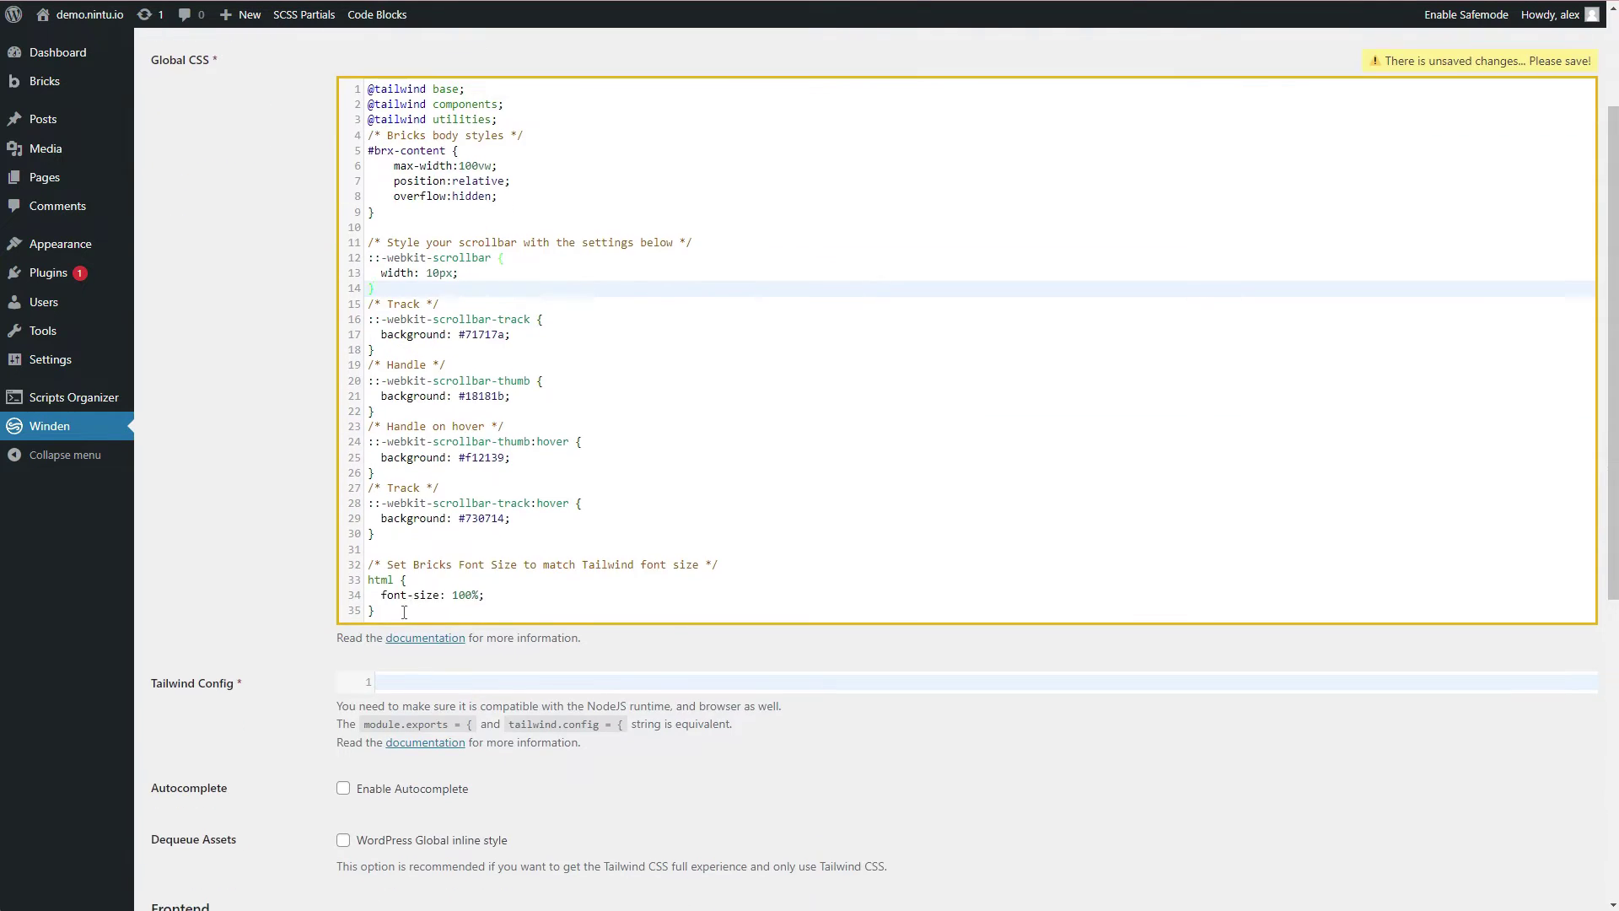
{"action": "left_click", "coordinate": [401, 612]}
{"action": "key", "text": "Return"}
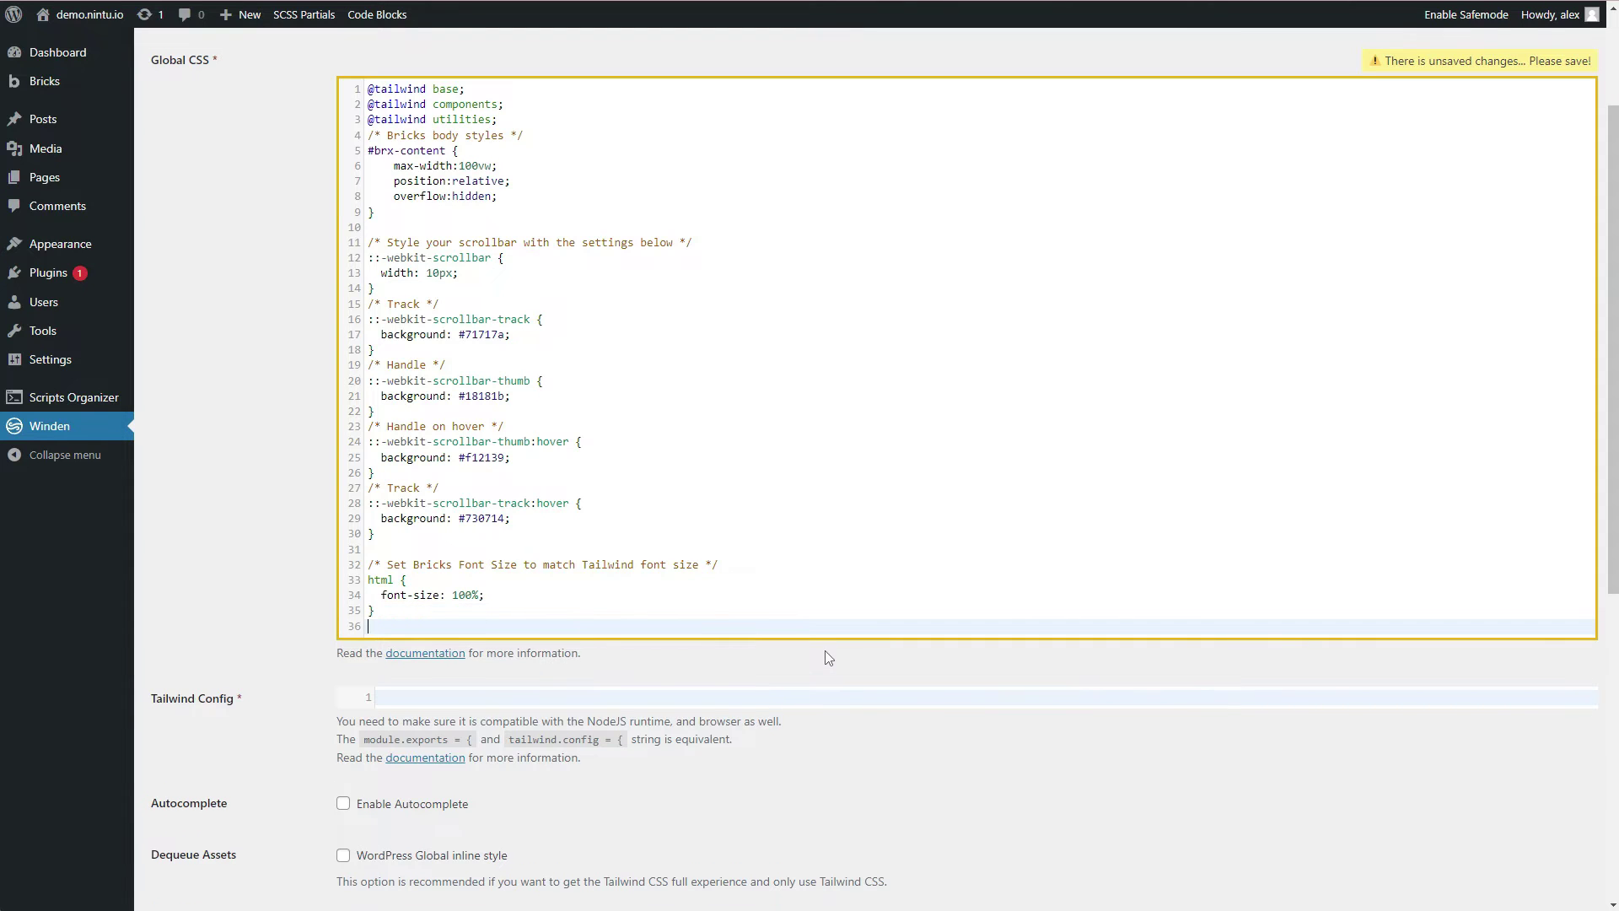
{"action": "key", "text": "ctrl+v"}
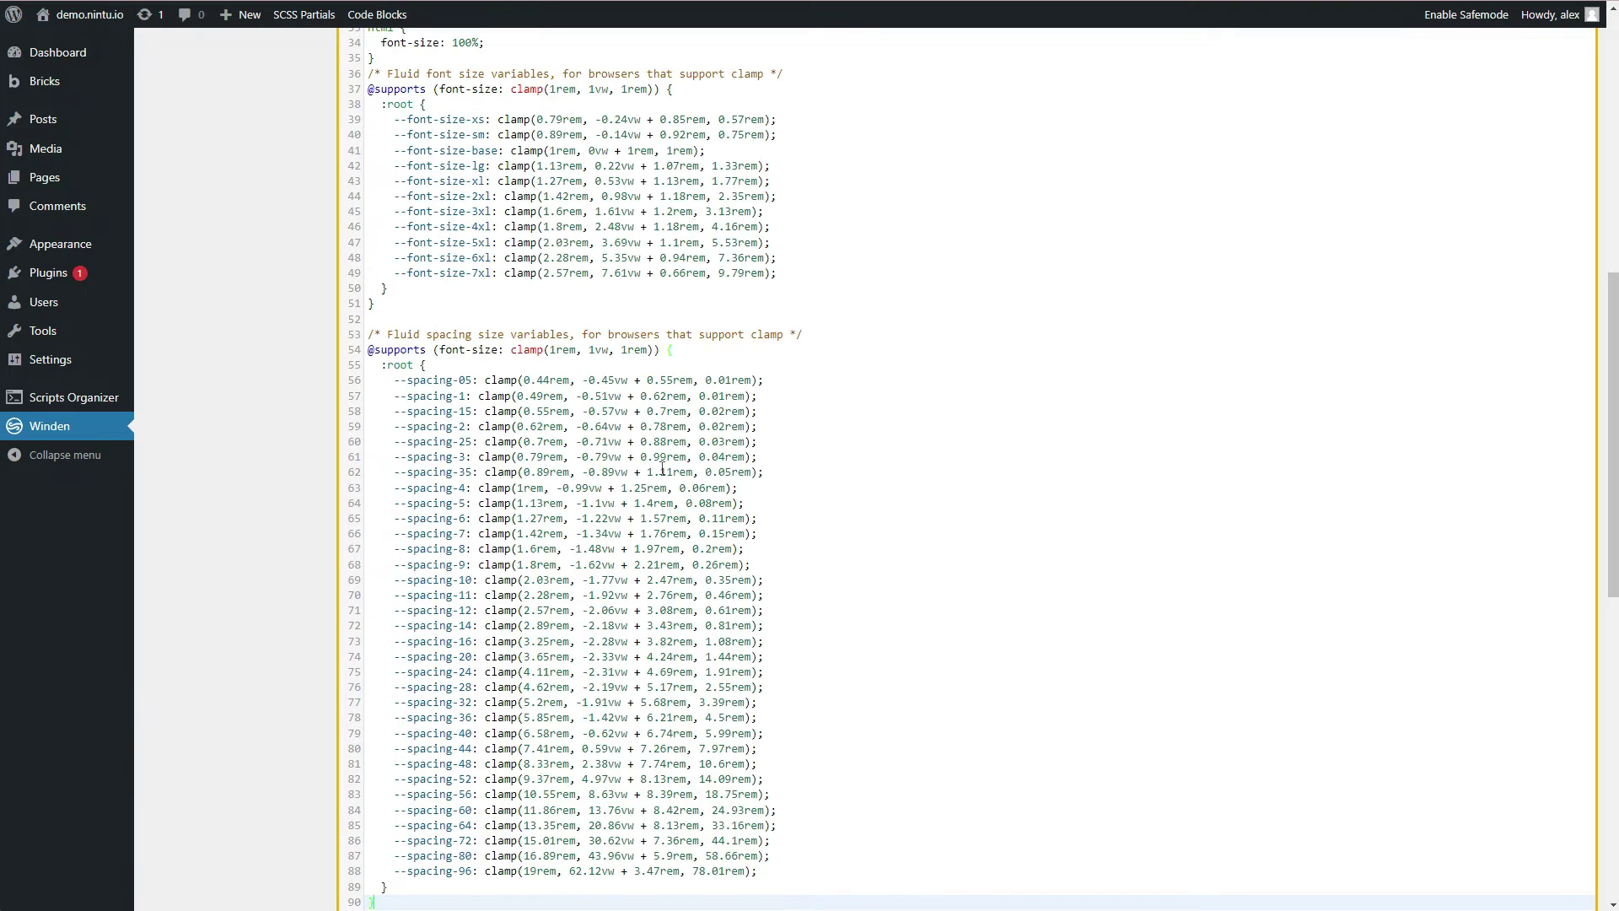
Step: Review the Bricks body styles, the scrollbar styles and the html font-size rule in Winden's Global CSS
{"action": "scroll", "coordinate": [552, 453], "scroll_direction": "up", "scroll_amount": 4}
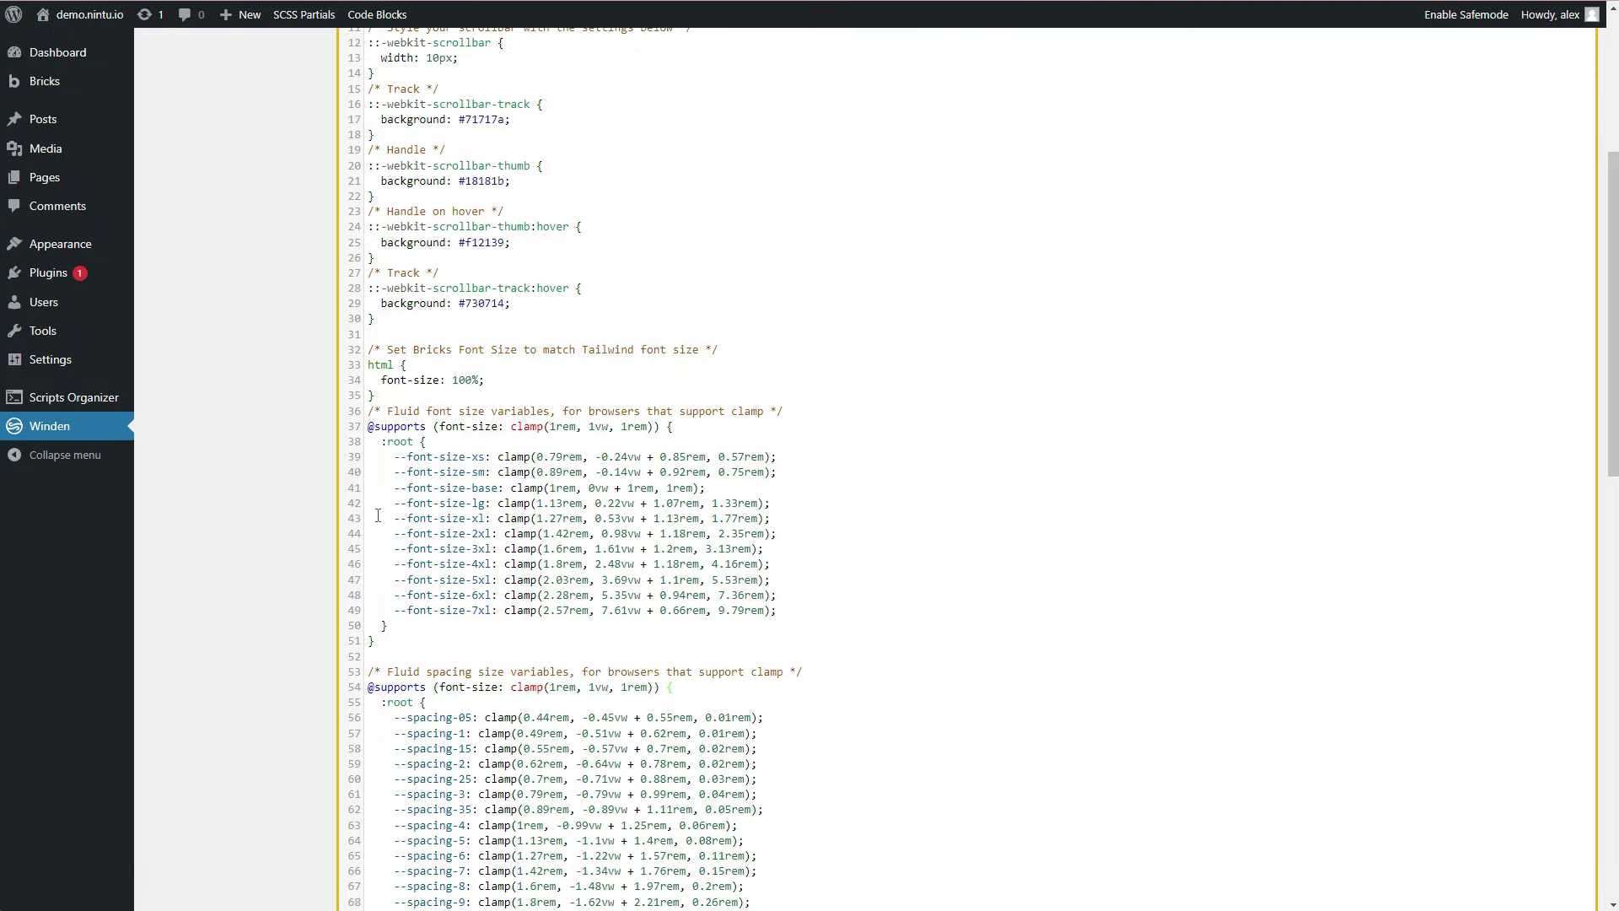
{"action": "scroll", "coordinate": [382, 513], "scroll_direction": "up", "scroll_amount": 5}
{"action": "left_click_drag", "start_coordinate": [388, 303], "coordinate": [555, 316]}
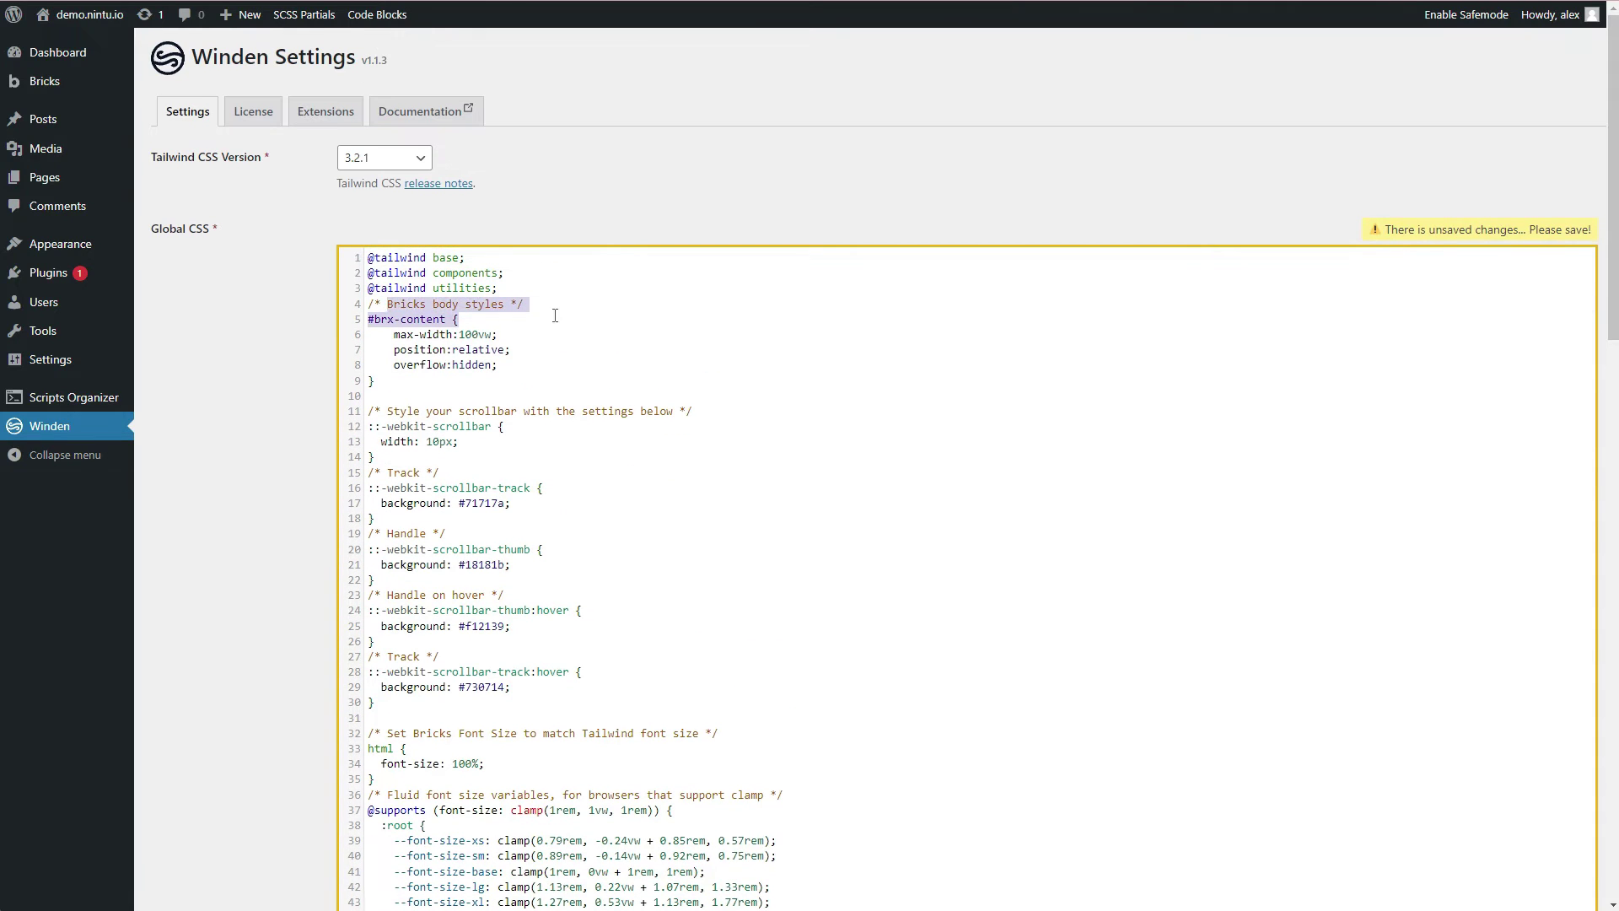
{"action": "scroll", "coordinate": [535, 359], "scroll_direction": "down", "scroll_amount": 1}
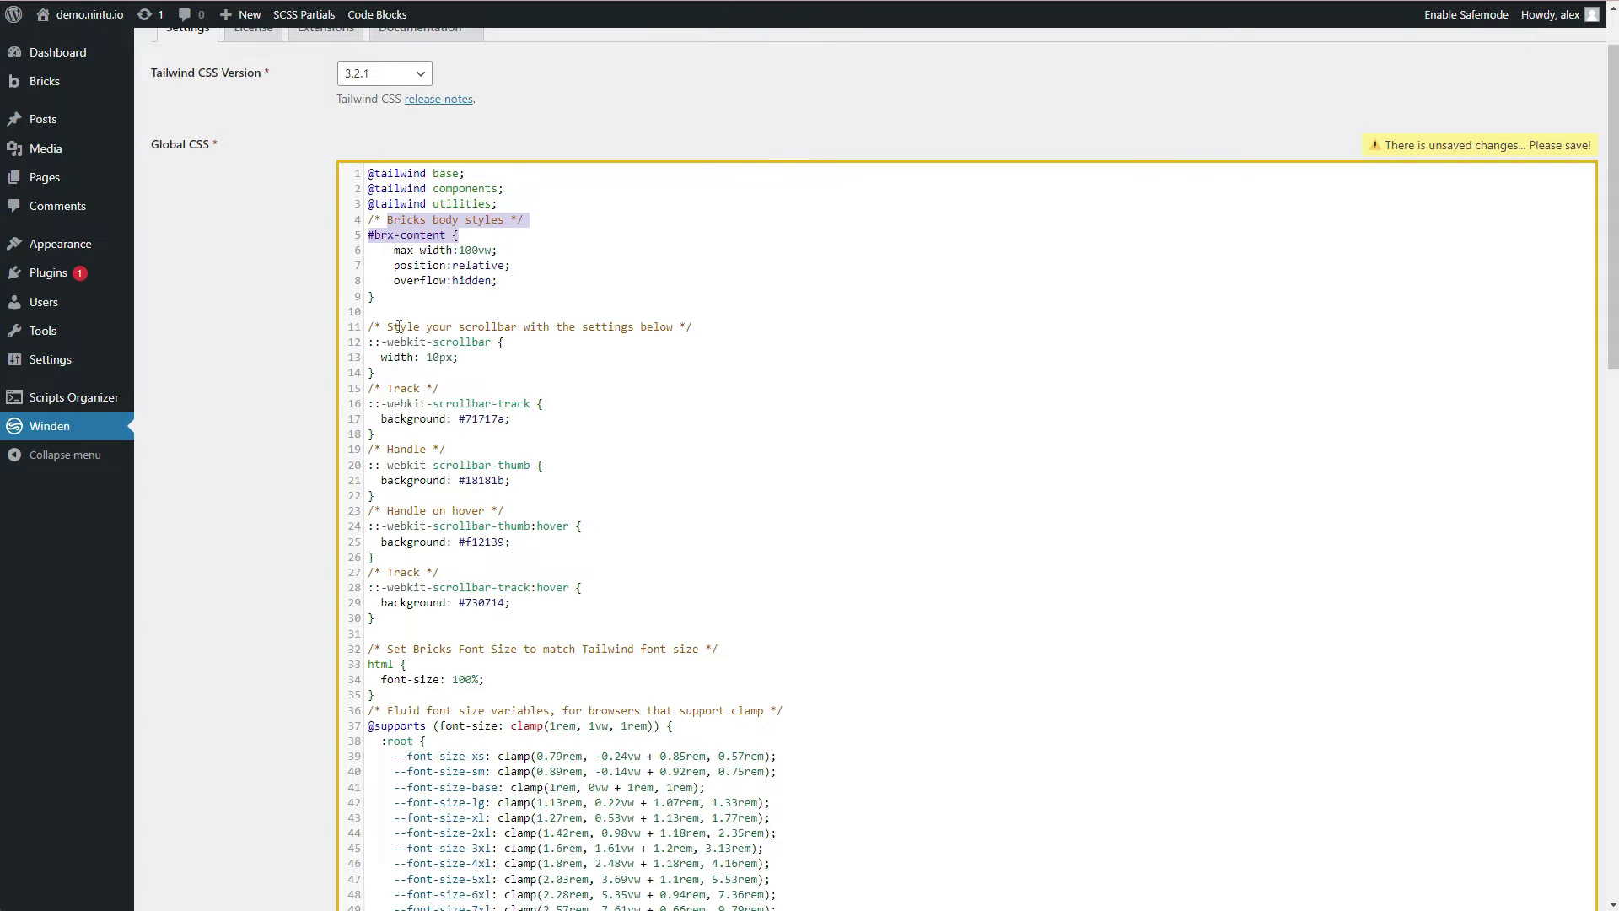
{"action": "left_click_drag", "start_coordinate": [382, 326], "coordinate": [577, 588]}
{"action": "scroll", "coordinate": [413, 462], "scroll_direction": "down", "scroll_amount": 2}
{"action": "left_click_drag", "start_coordinate": [389, 479], "coordinate": [376, 526]}
{"action": "scroll", "coordinate": [629, 533], "scroll_direction": "down", "scroll_amount": 1}
{"action": "scroll", "coordinate": [629, 533], "scroll_direction": "down", "scroll_amount": 1}
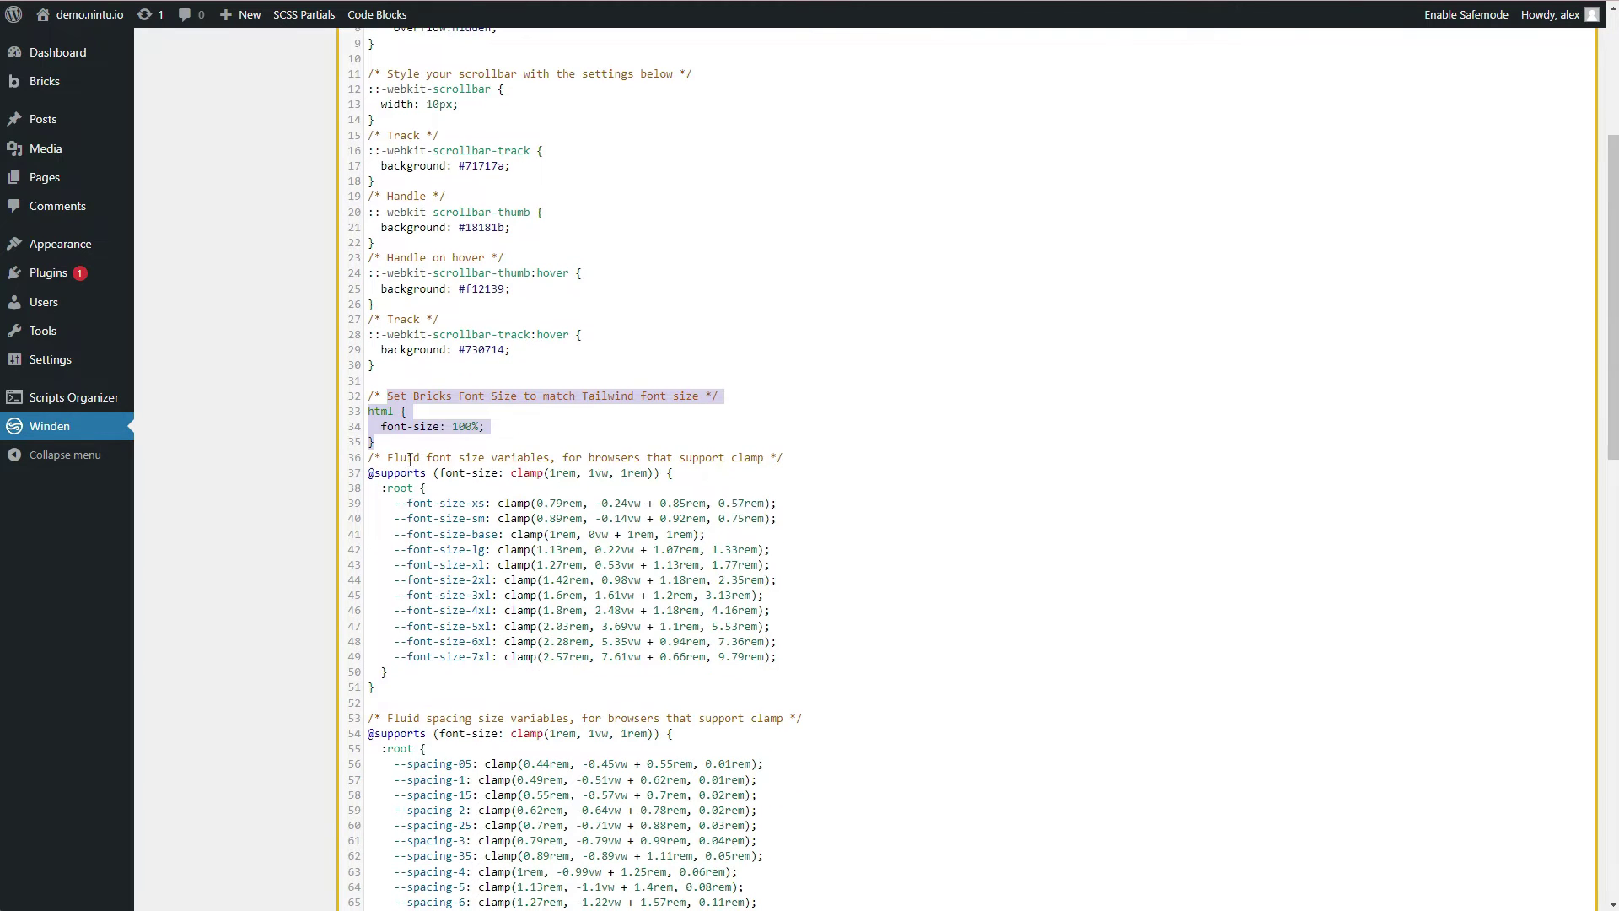
Step: Review the fluid font size and spacing variables in Global CSS and look through the rest of the code
{"action": "scroll", "coordinate": [423, 460], "scroll_direction": "down", "scroll_amount": 4}
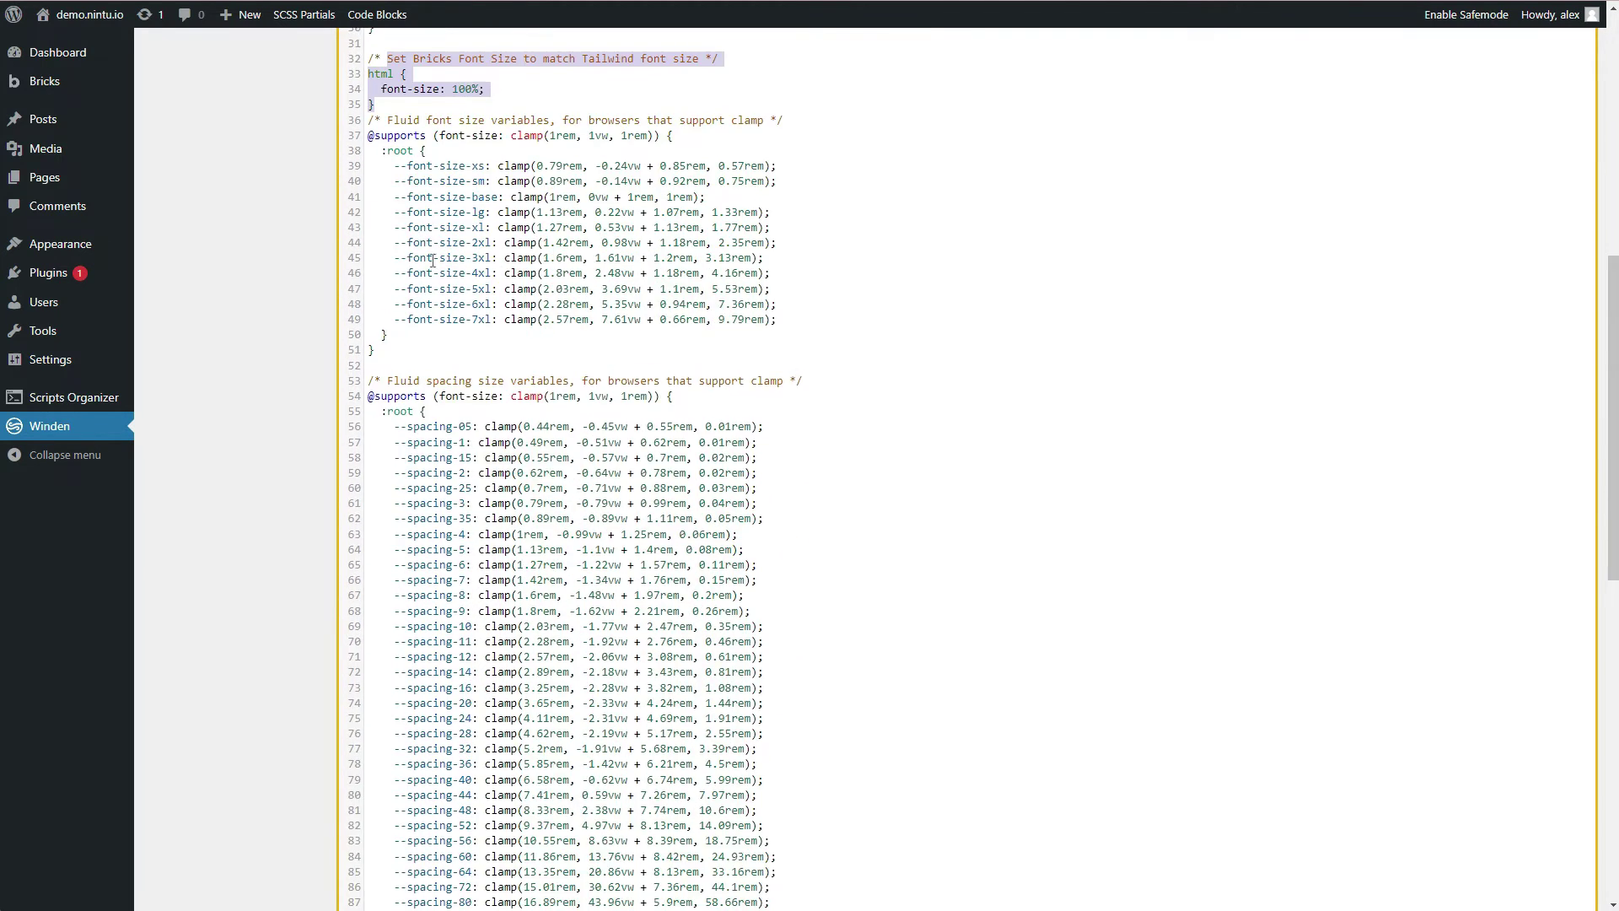
{"action": "scroll", "coordinate": [435, 278], "scroll_direction": "down", "scroll_amount": 5}
{"action": "scroll", "coordinate": [412, 257], "scroll_direction": "up", "scroll_amount": 6}
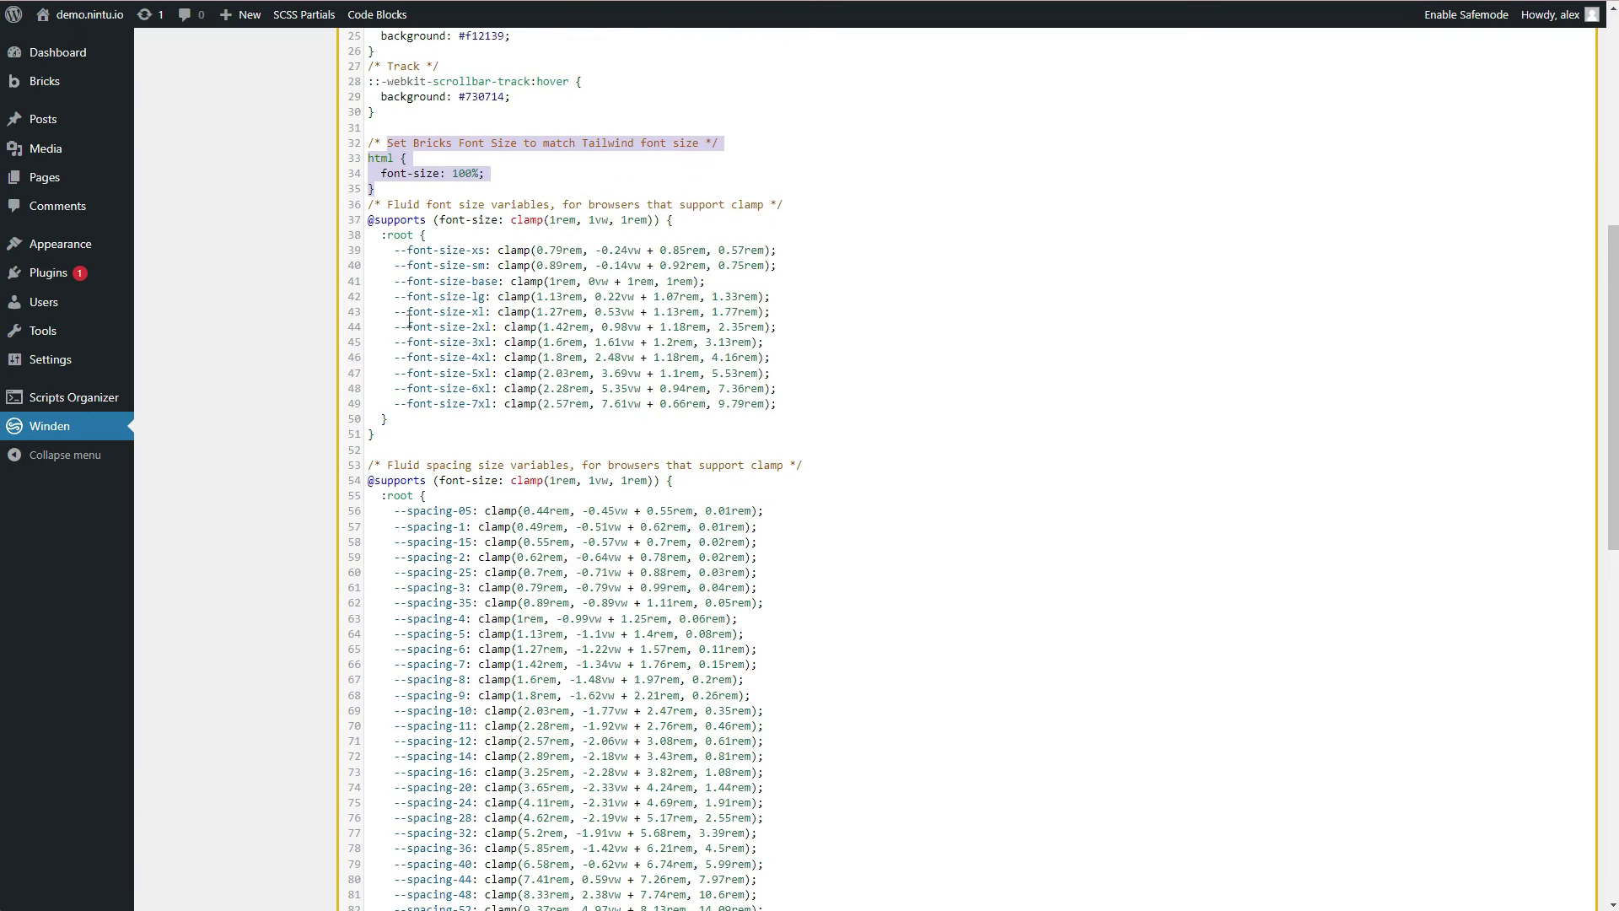
{"action": "left_click_drag", "start_coordinate": [394, 251], "coordinate": [533, 404]}
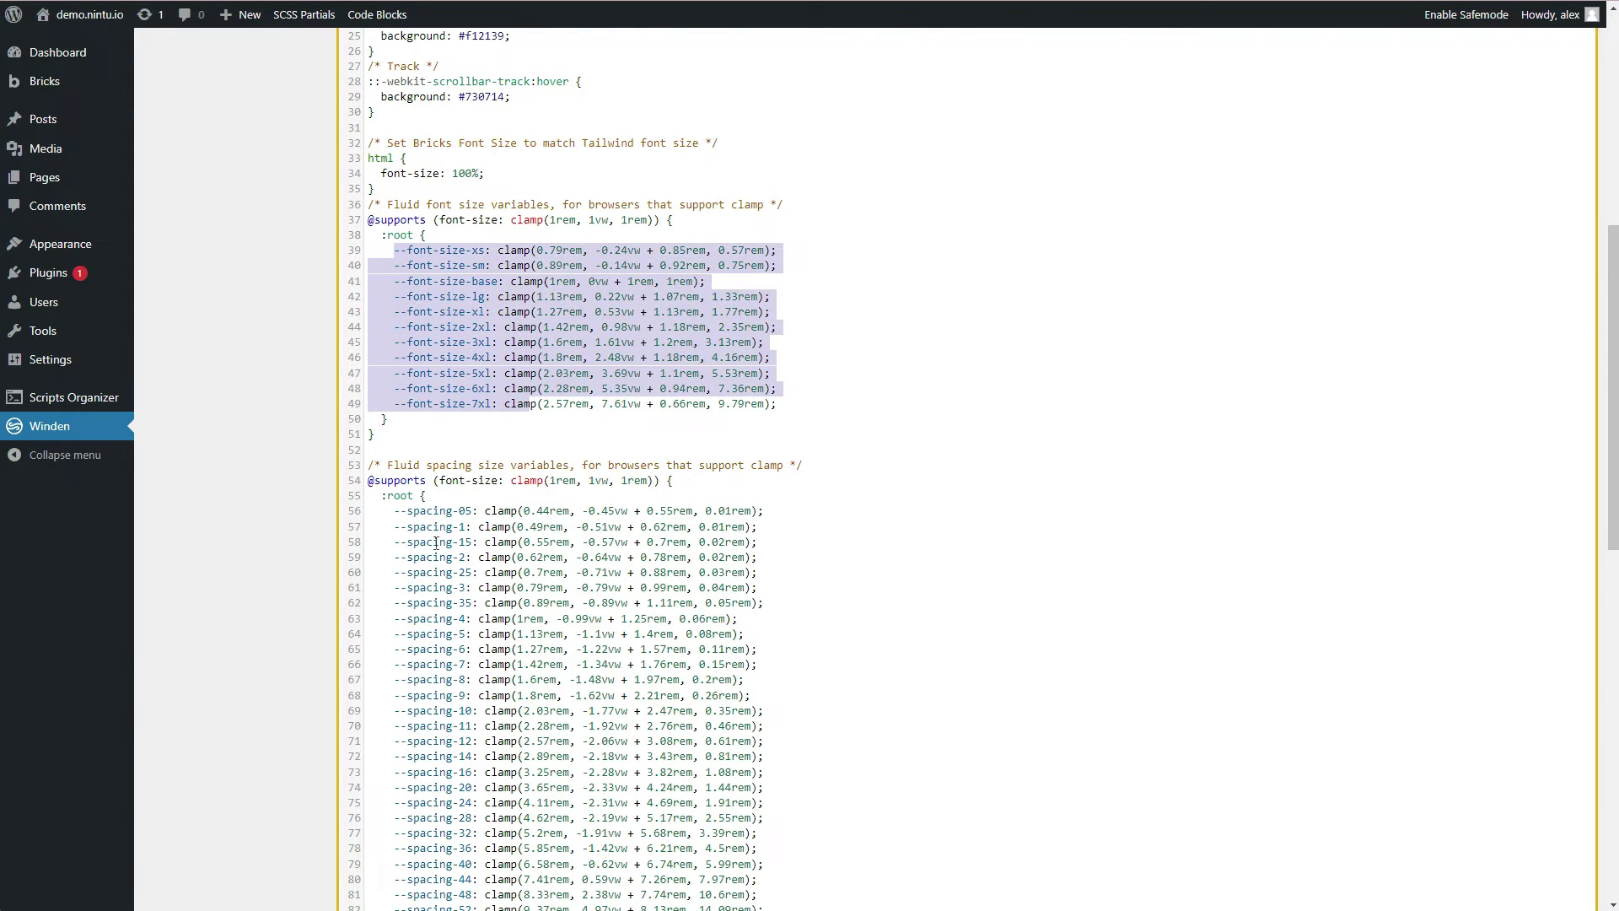
{"action": "left_click_drag", "start_coordinate": [401, 511], "coordinate": [747, 693]}
{"action": "left_click", "coordinate": [757, 648]}
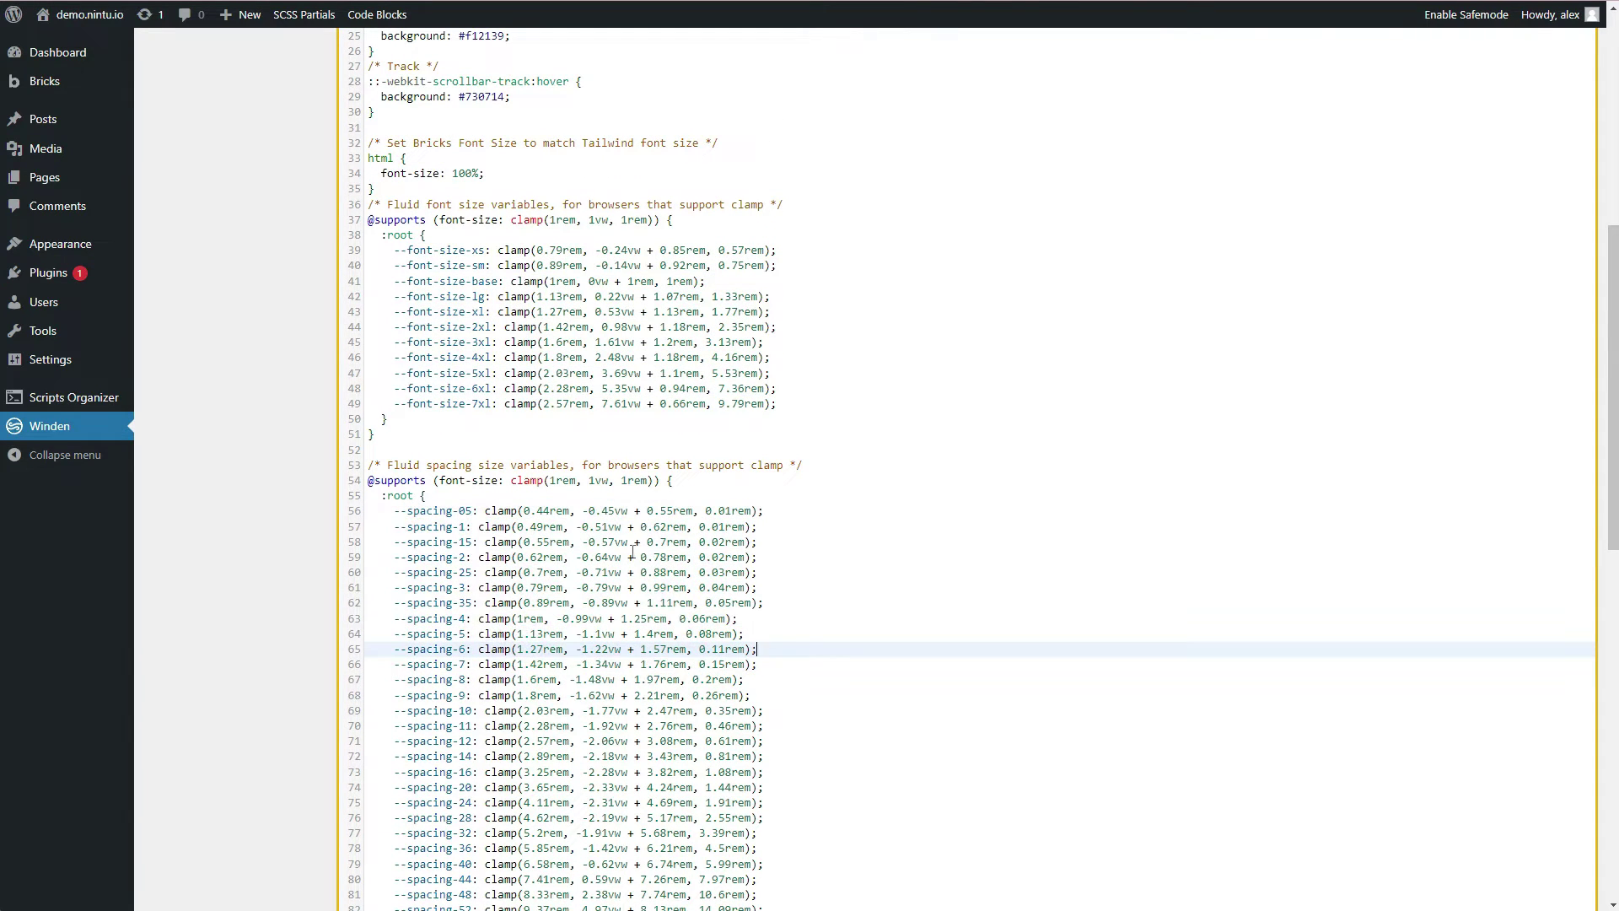
{"action": "scroll", "coordinate": [650, 511], "scroll_direction": "up", "scroll_amount": 7}
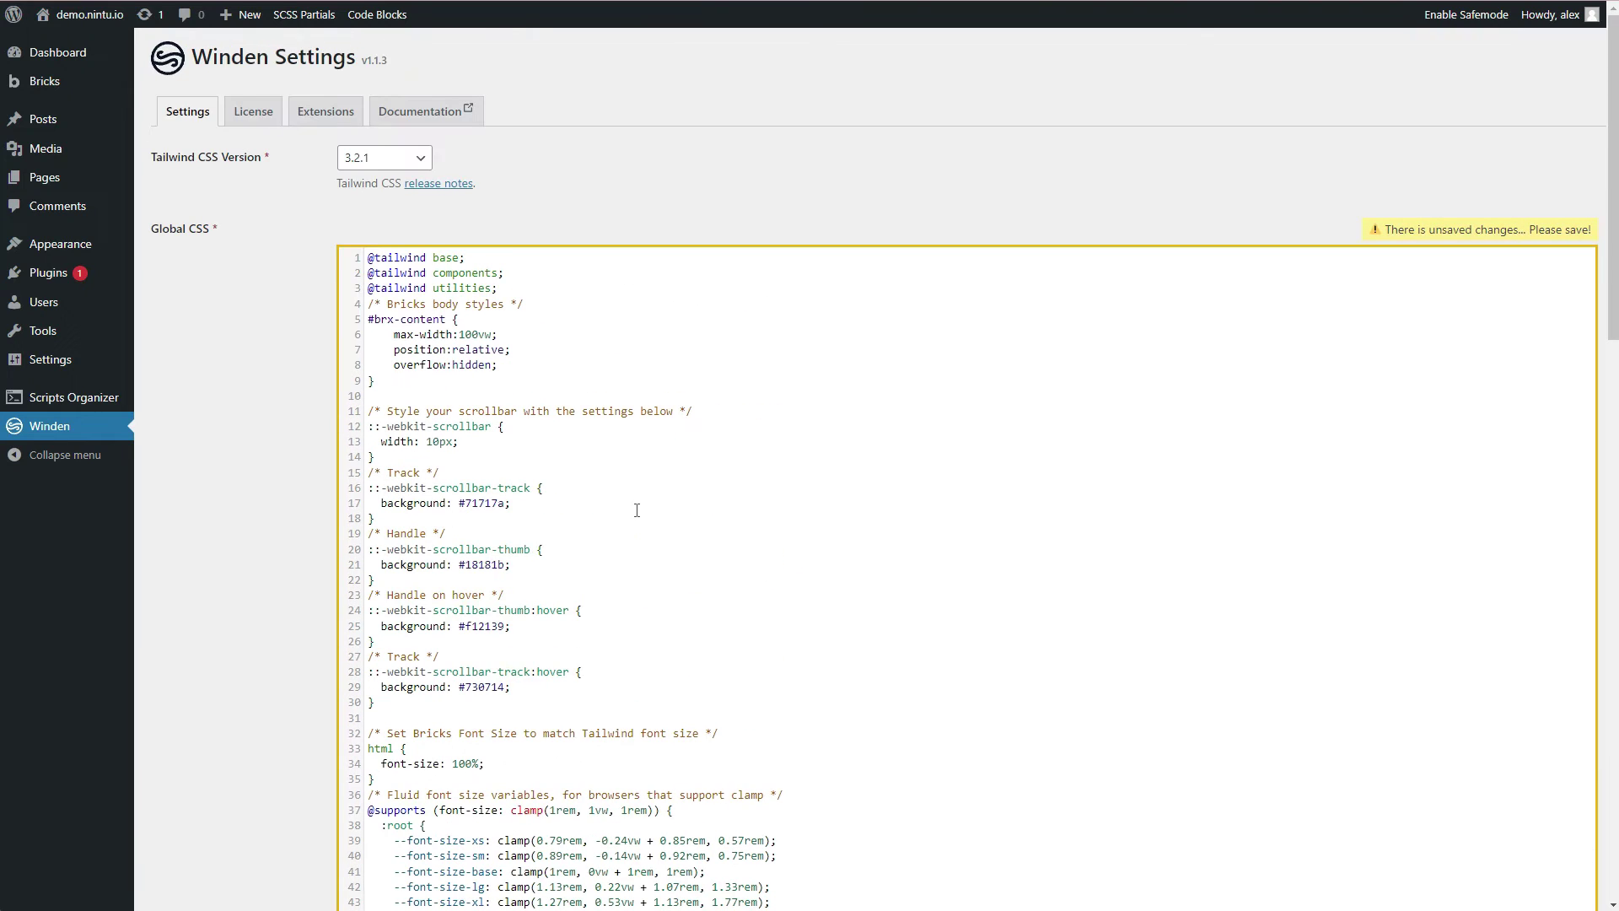
{"action": "scroll", "coordinate": [353, 469], "scroll_direction": "down", "scroll_amount": 15}
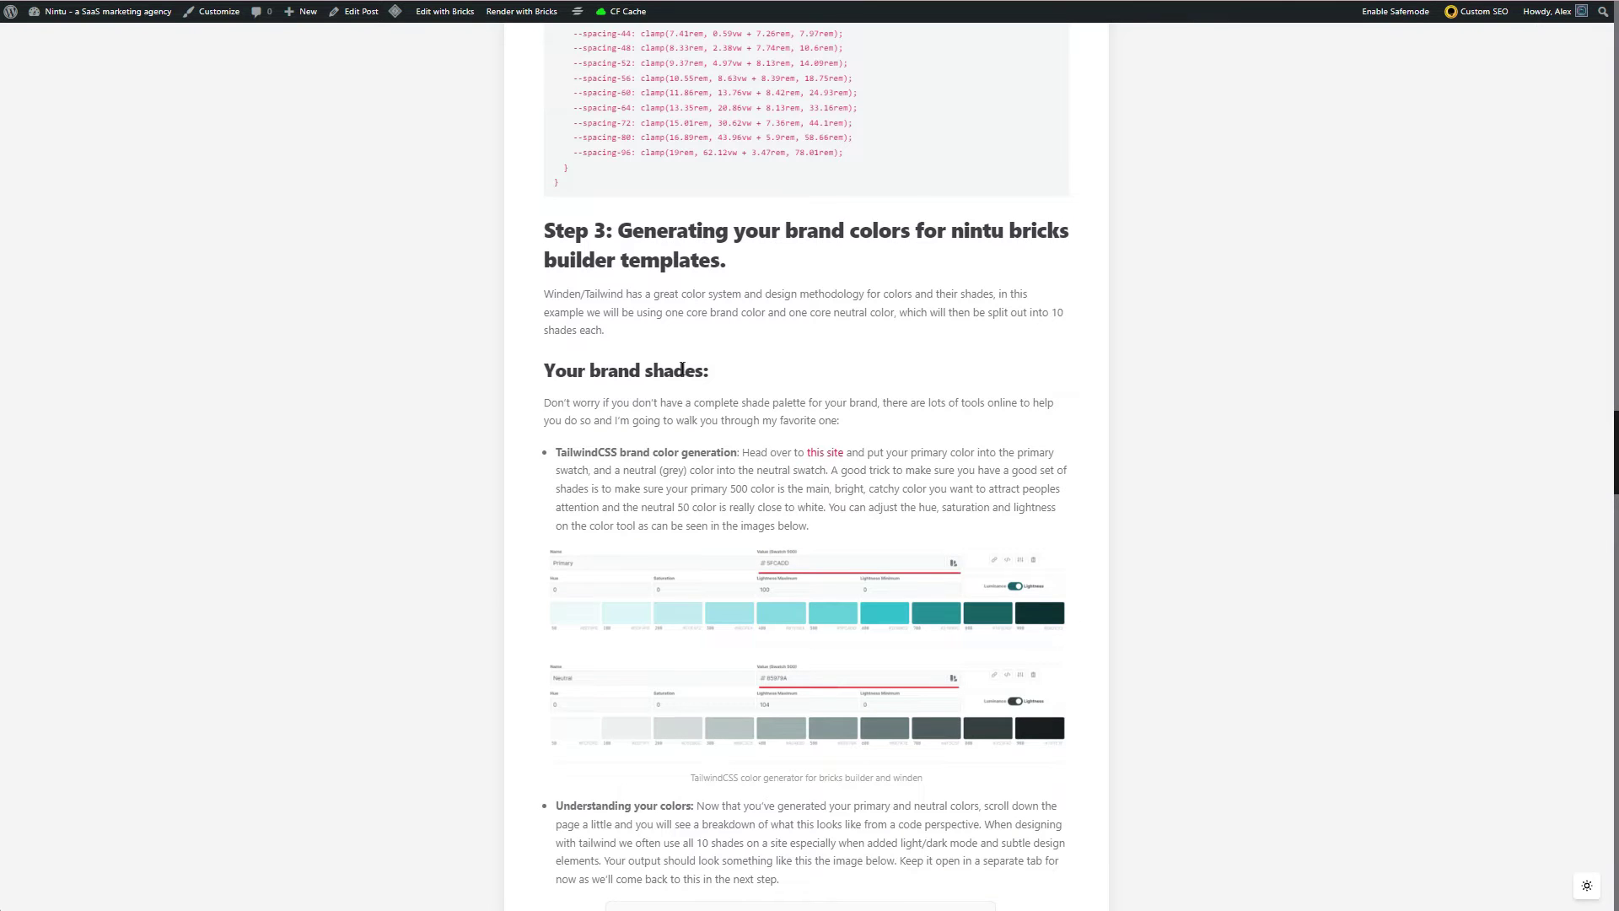
Step: Read the guide's section on generating brand colors and open the linked Tailwind CSS palette generator
{"action": "scroll", "coordinate": [685, 464], "scroll_direction": "down", "scroll_amount": 1}
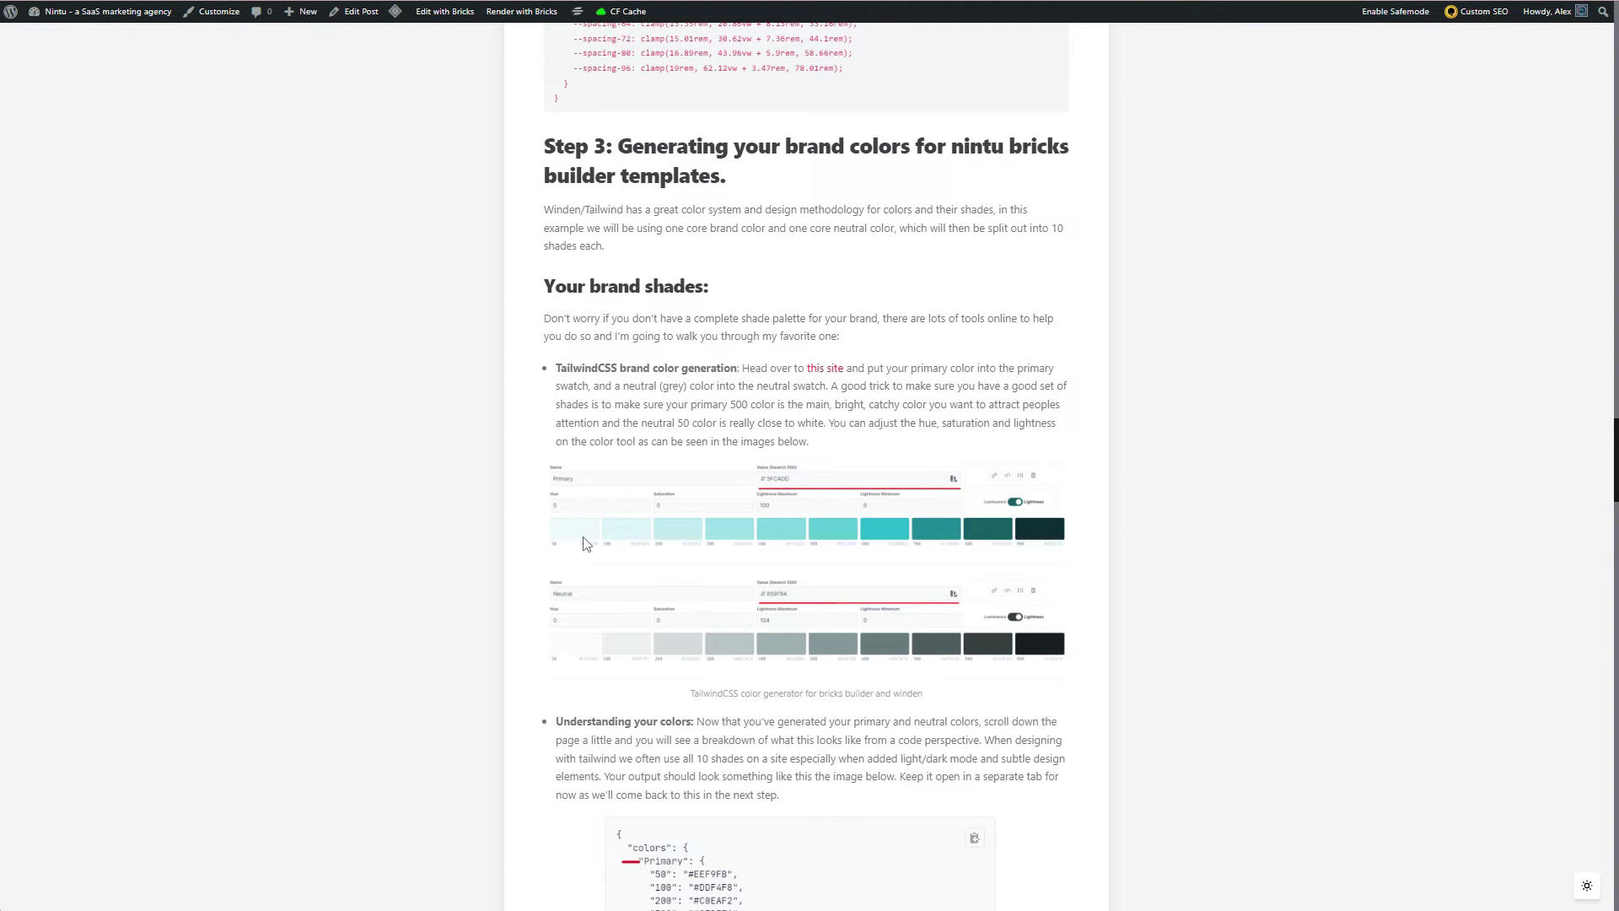
{"action": "scroll", "coordinate": [589, 549], "scroll_direction": "down", "scroll_amount": 1}
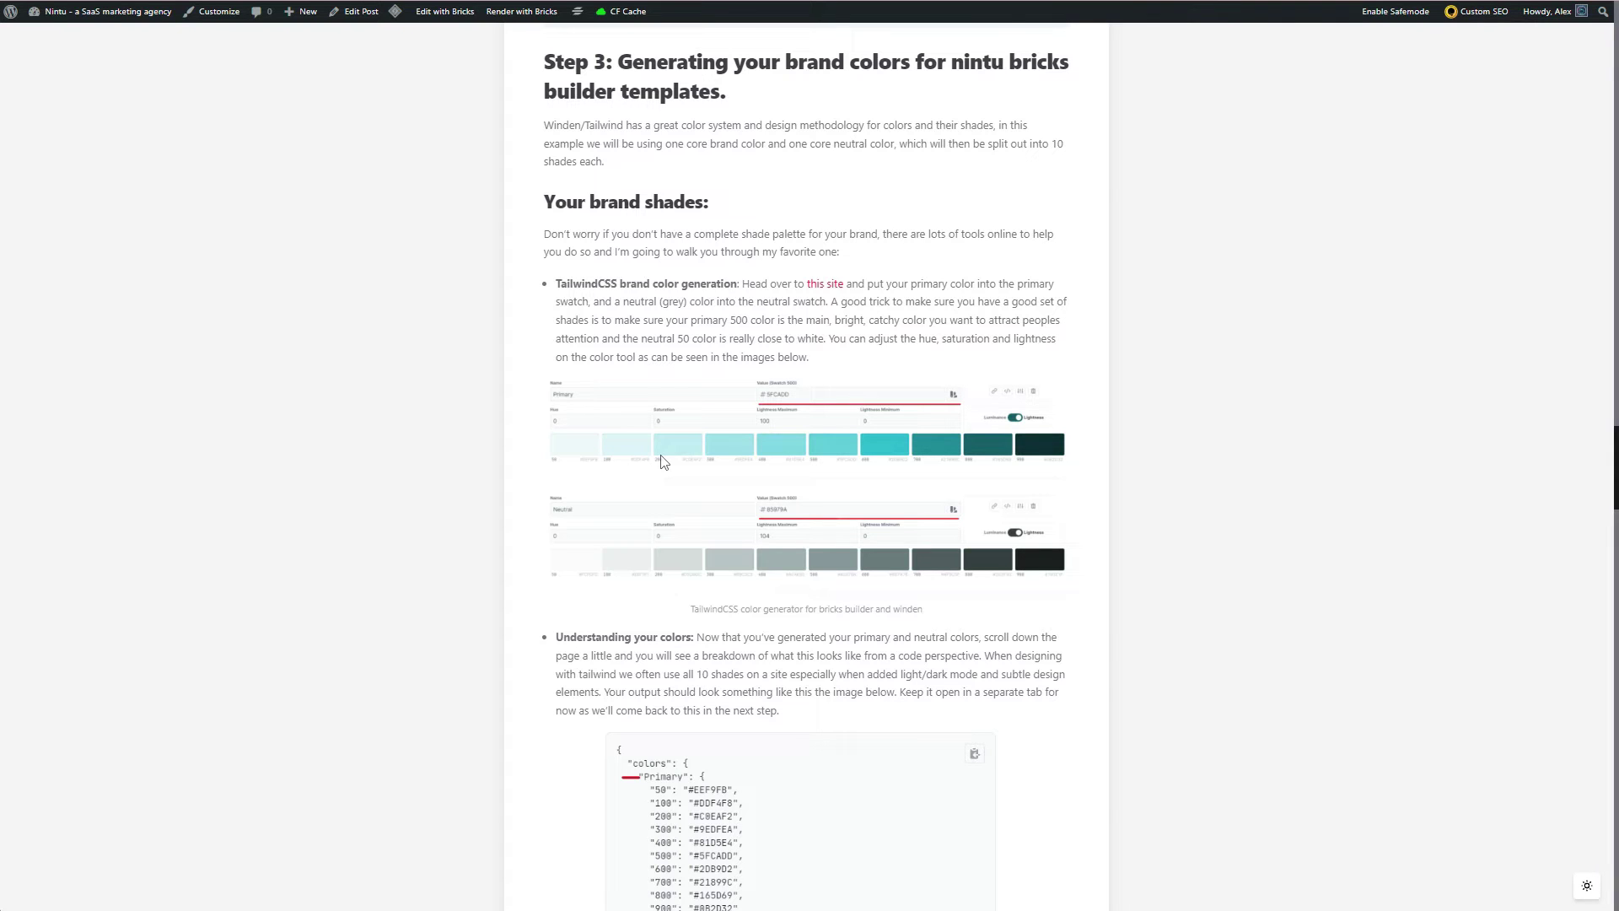
{"action": "scroll", "coordinate": [602, 361], "scroll_direction": "up", "scroll_amount": 1}
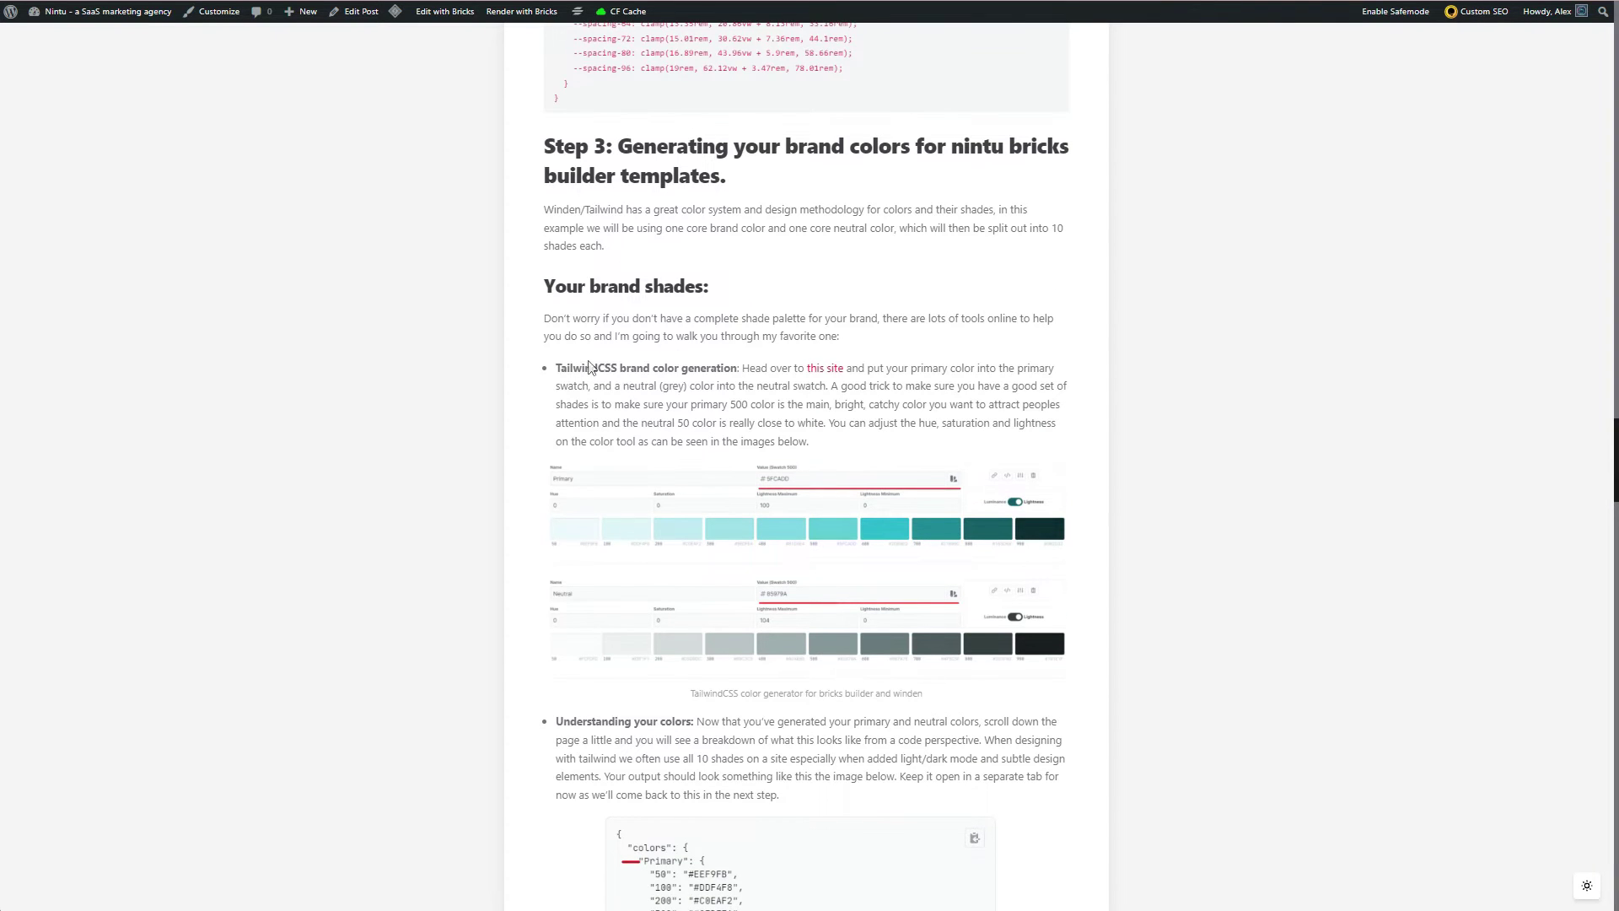
{"action": "left_click", "coordinate": [833, 374]}
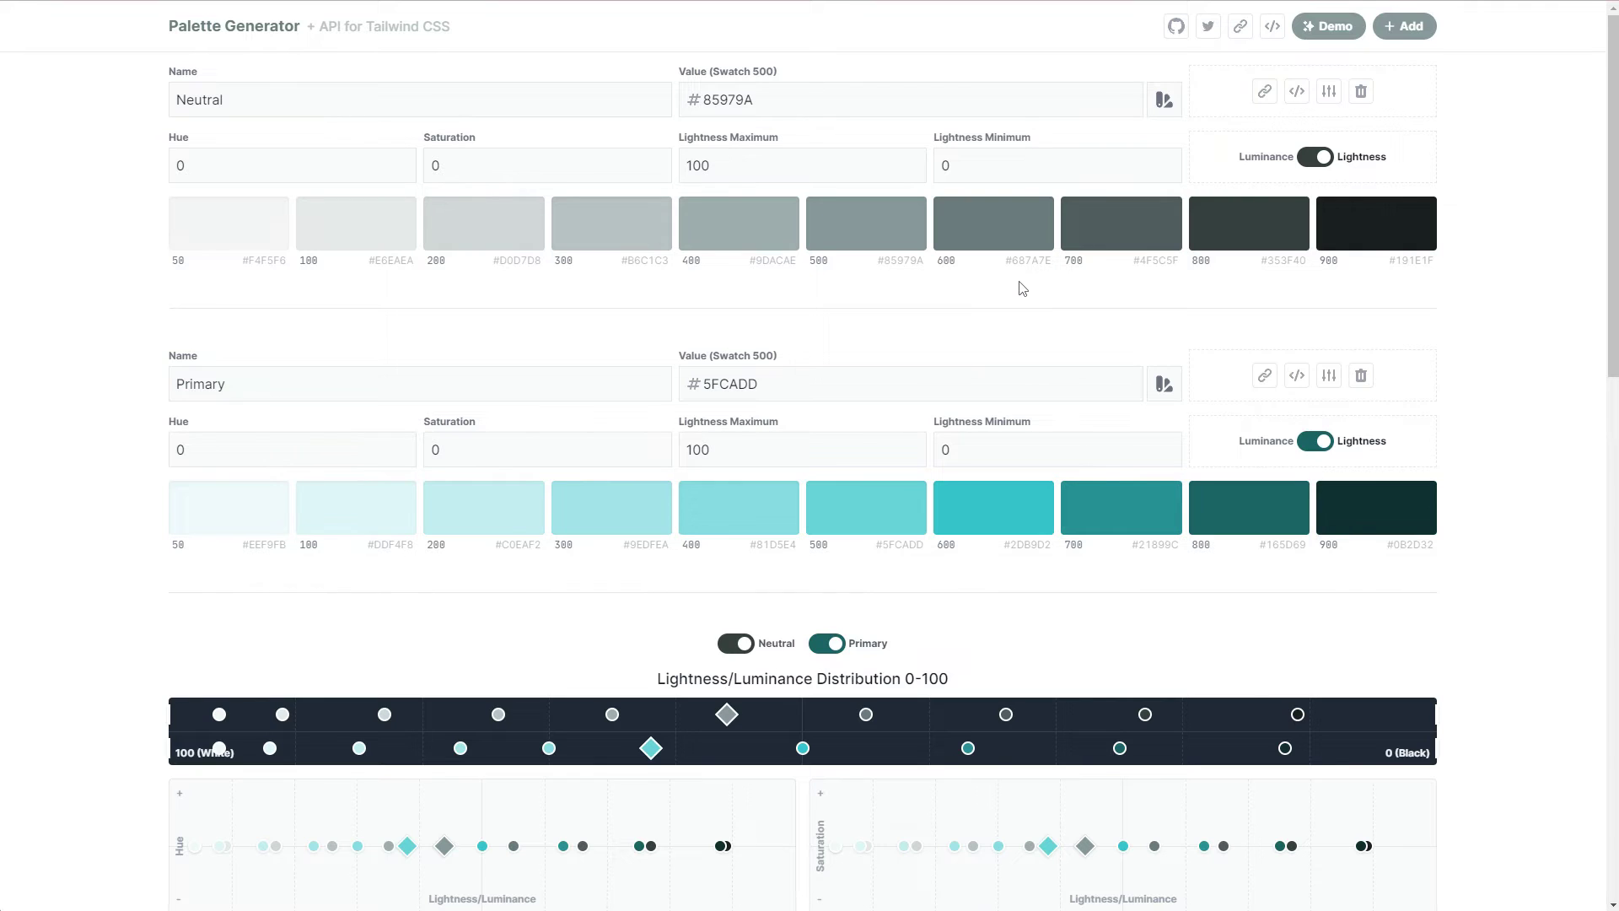
Step: Change the Primary palette's 500 swatch to the green #60DE5F with the color picker
{"action": "left_click", "coordinate": [178, 97]}
{"action": "double_click", "coordinate": [178, 99]}
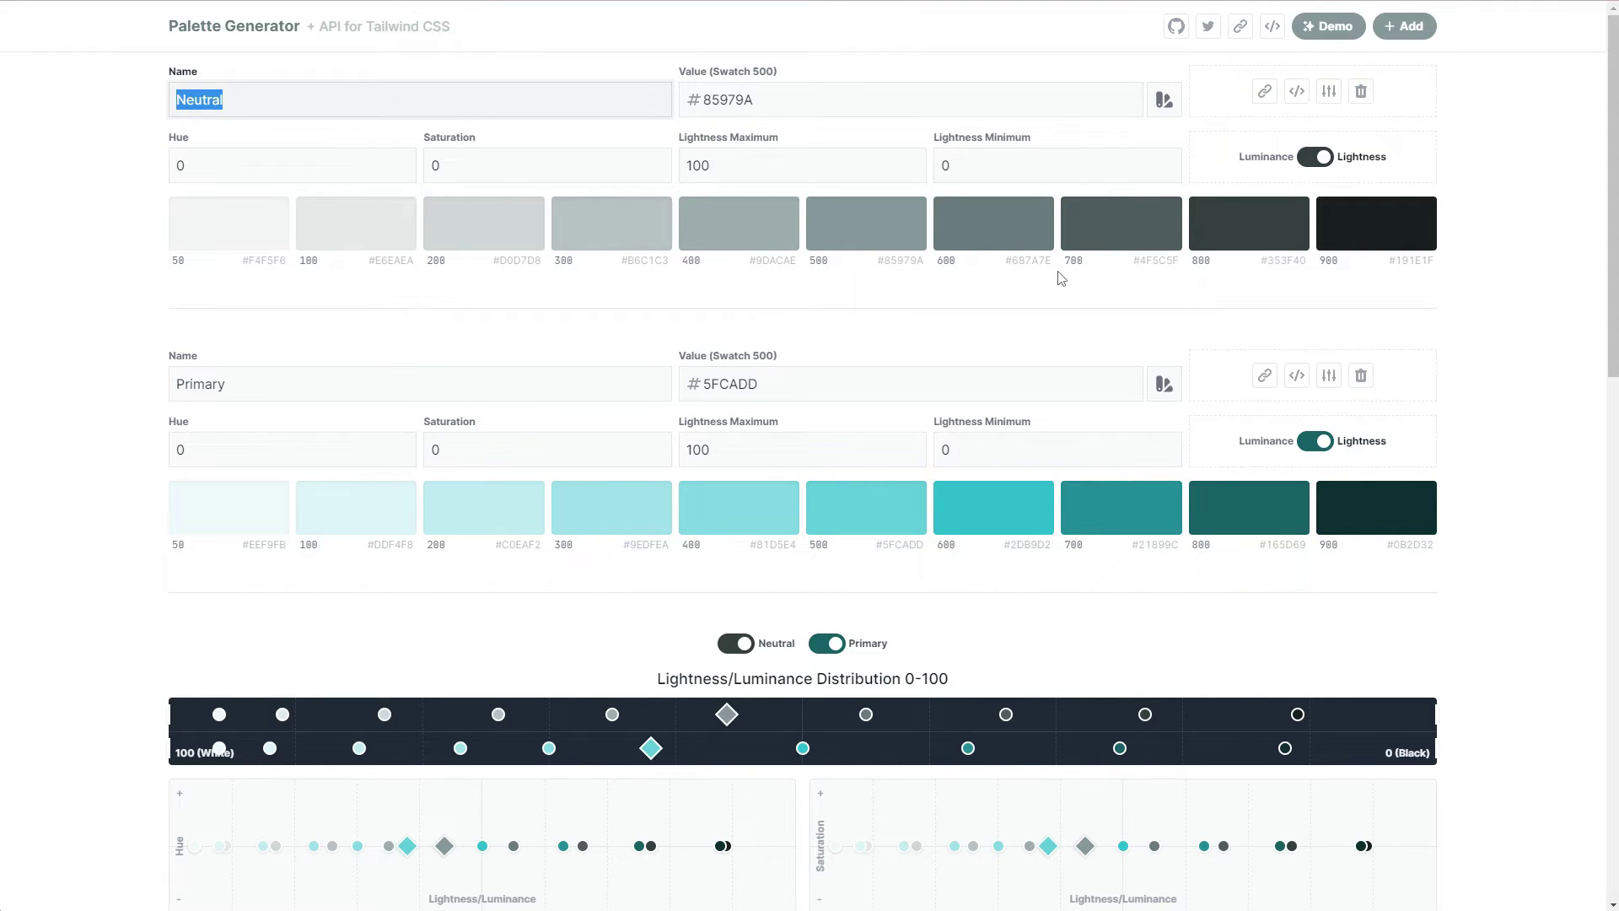
{"action": "left_click", "coordinate": [262, 399]}
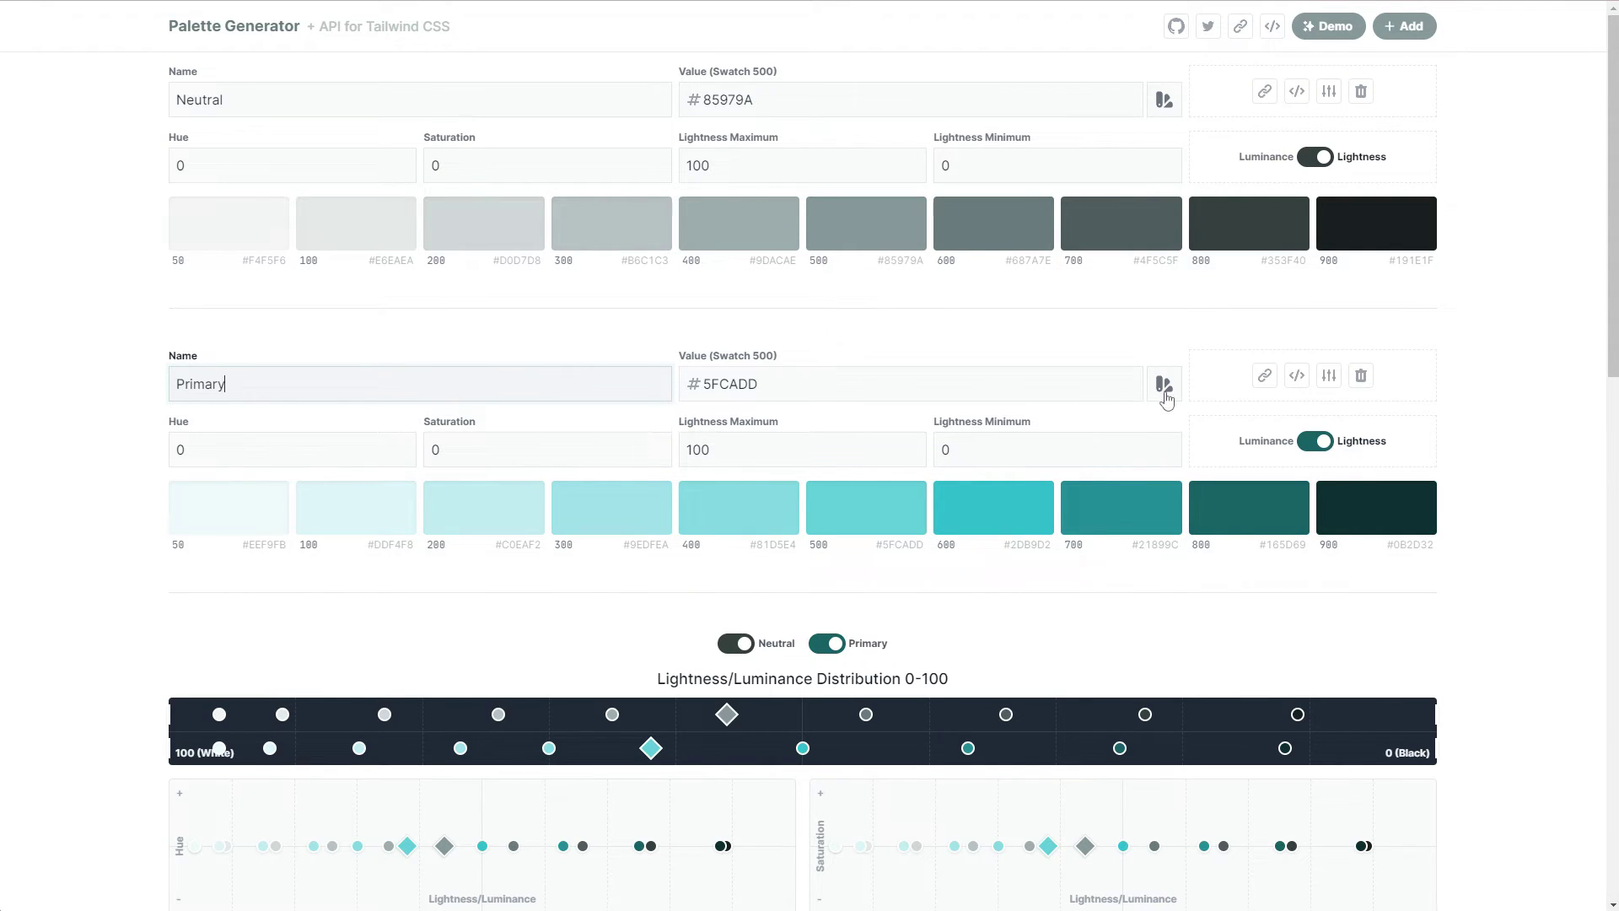
{"action": "left_click", "coordinate": [980, 392]}
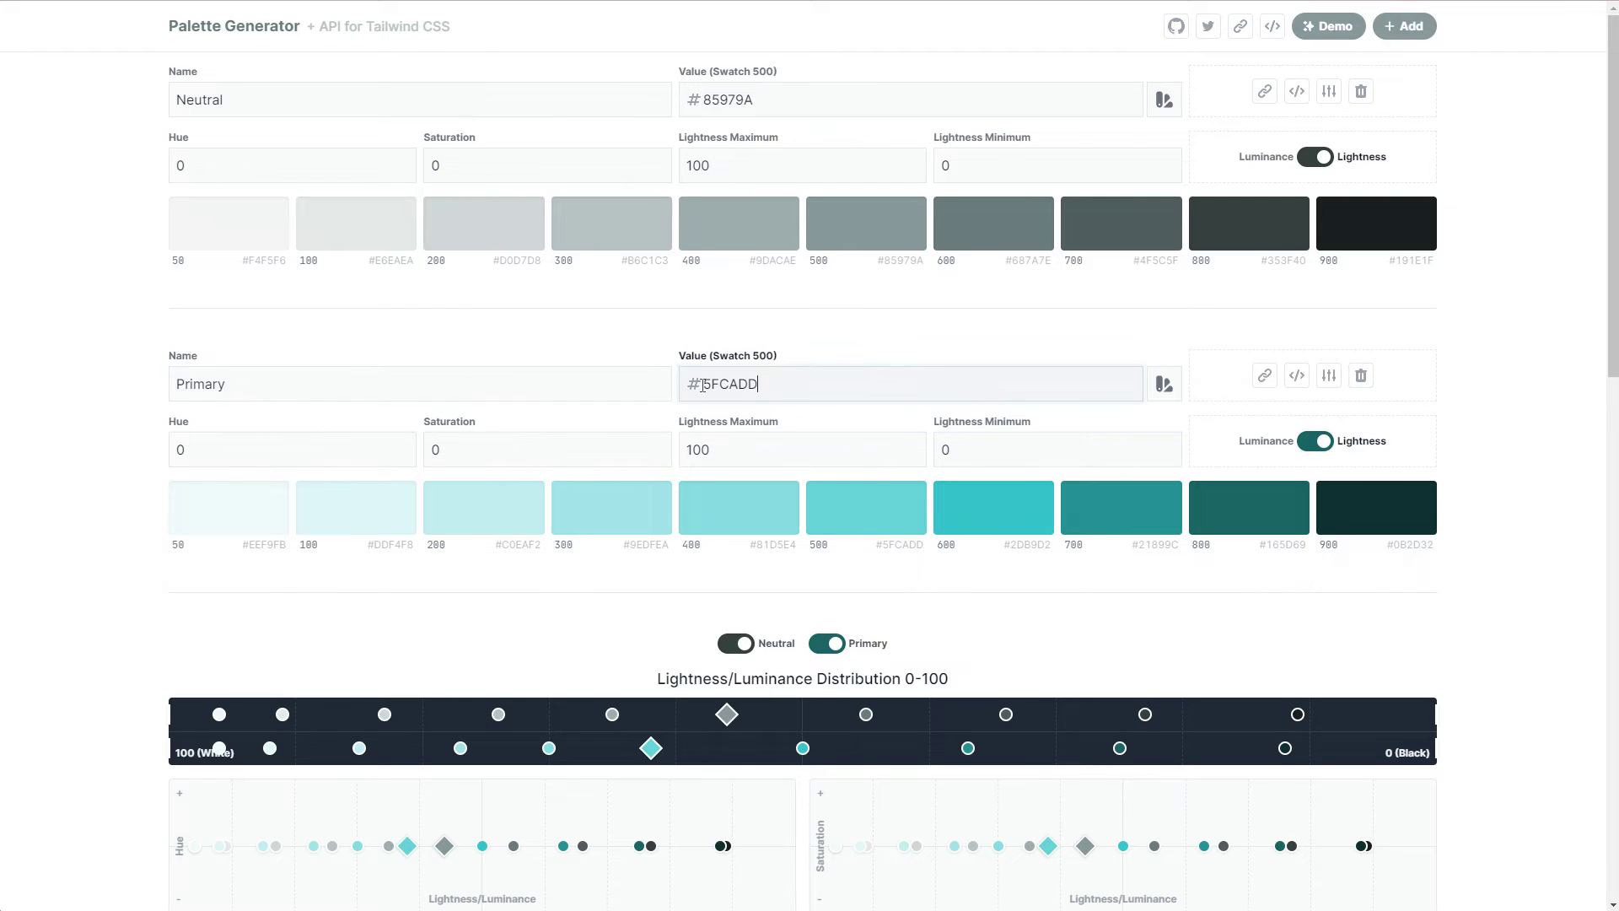
{"action": "left_click_drag", "start_coordinate": [706, 386], "coordinate": [791, 385]}
{"action": "left_click", "coordinate": [1164, 383]}
{"action": "left_click_drag", "start_coordinate": [1098, 569], "coordinate": [1064, 570]}
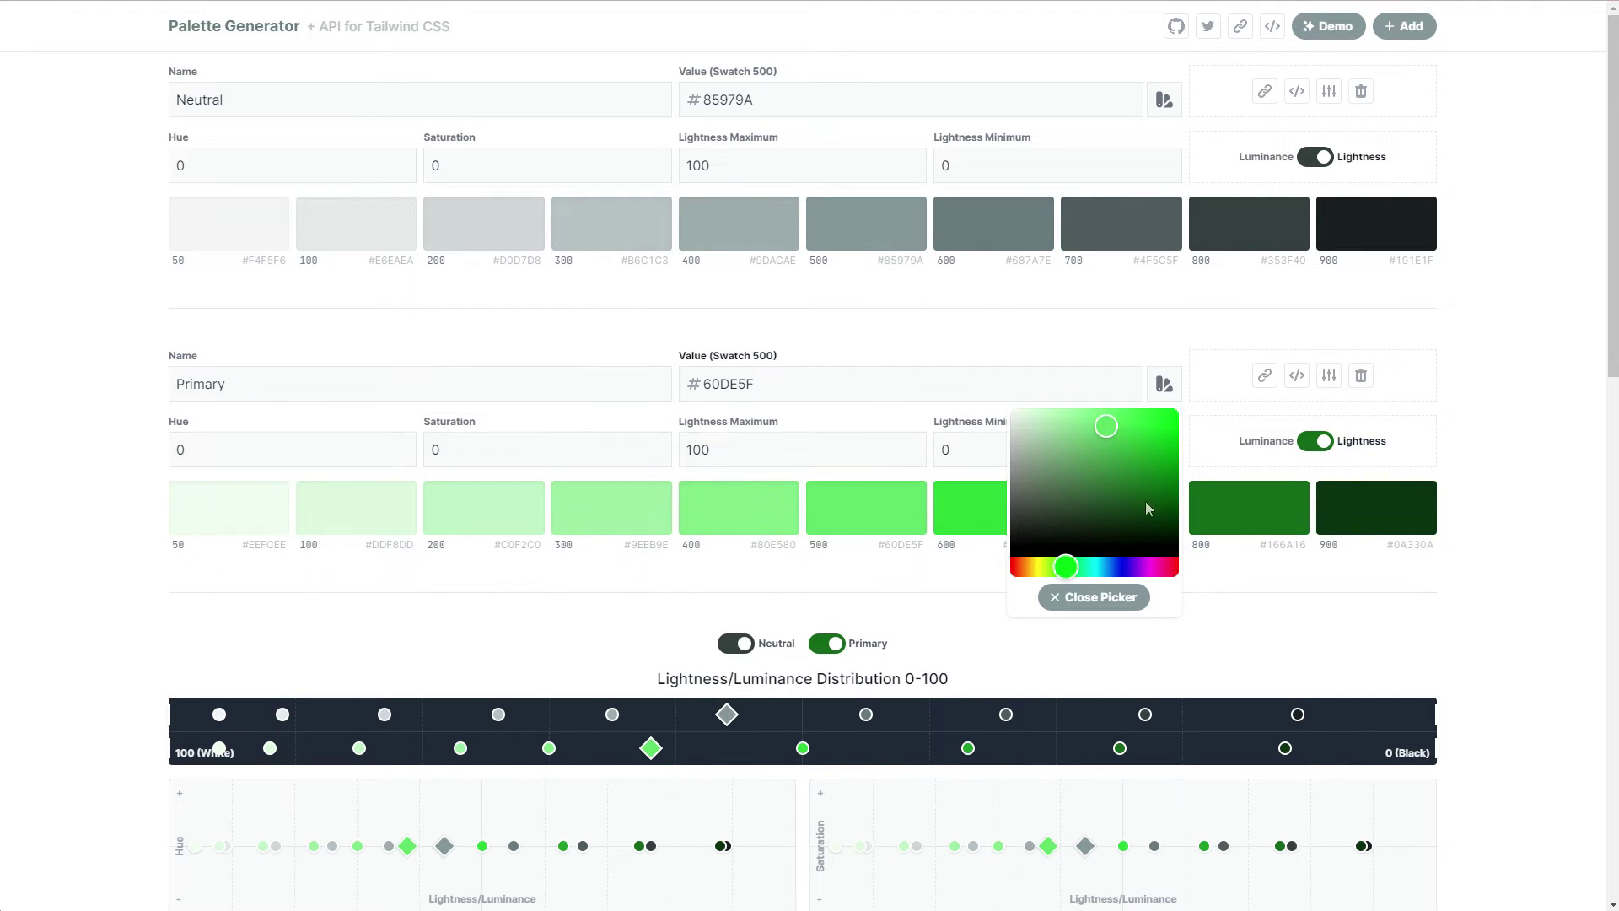
{"action": "left_click", "coordinate": [763, 215]}
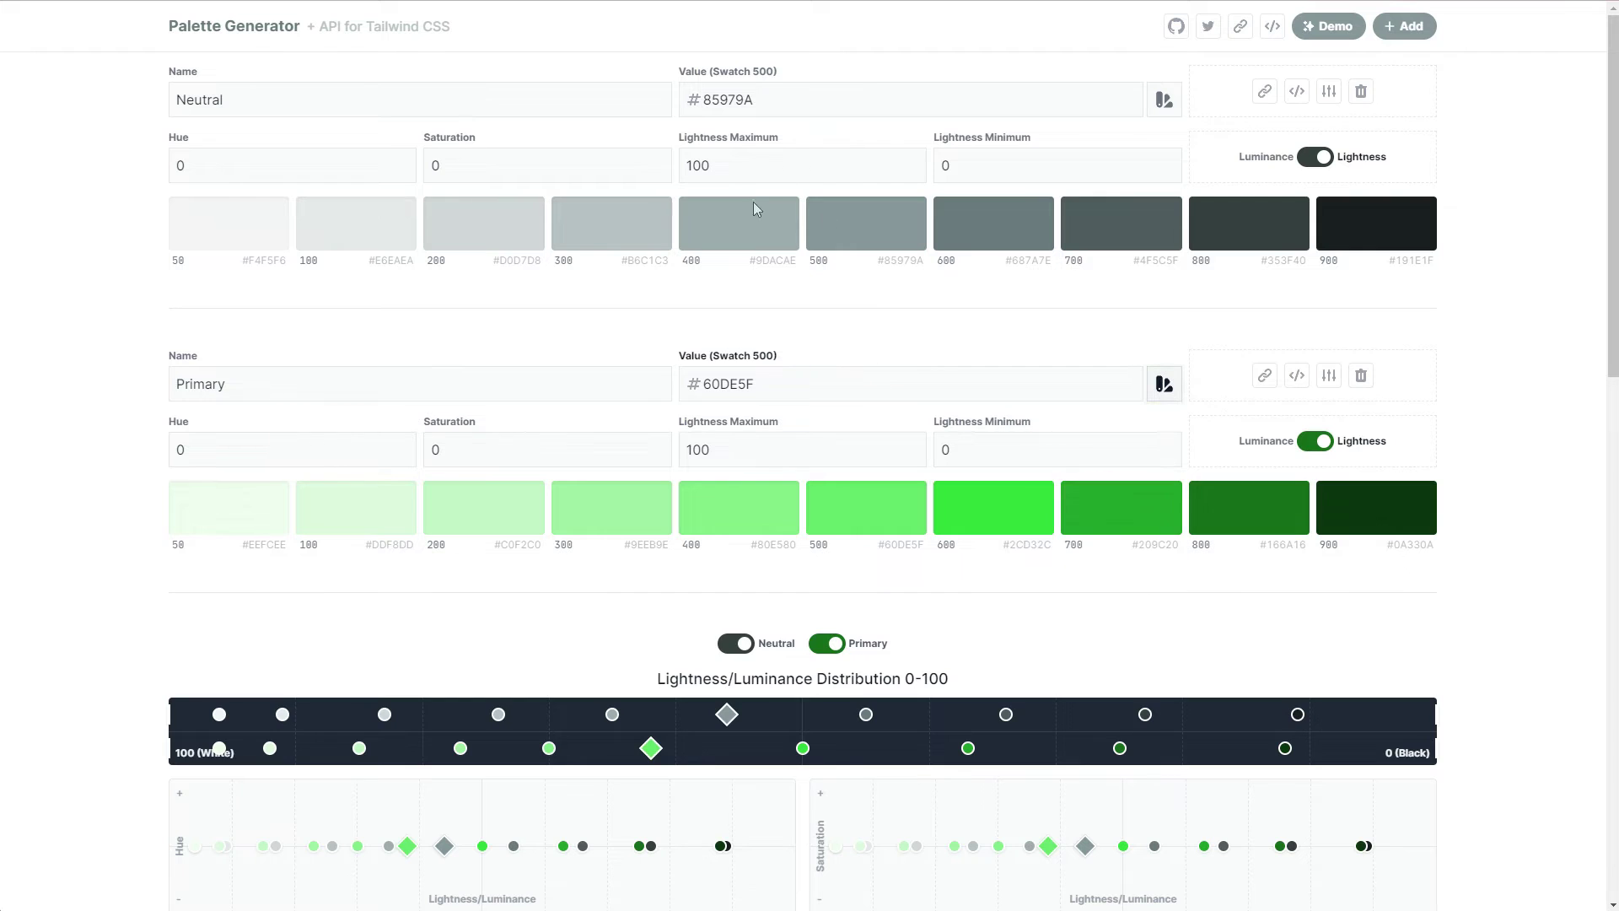
Step: Copy the Primary value #60DE5F into the Neutral palette's 500 swatch and desaturate it to a light grey
{"action": "left_click", "coordinate": [812, 95]}
{"action": "double_click", "coordinate": [728, 383]}
{"action": "key", "text": "ctrl+c"}
{"action": "left_click", "coordinate": [1096, 114]}
{"action": "key", "text": "ctrl+a"}
{"action": "key", "text": "ctrl+v"}
{"action": "left_click", "coordinate": [1164, 99]}
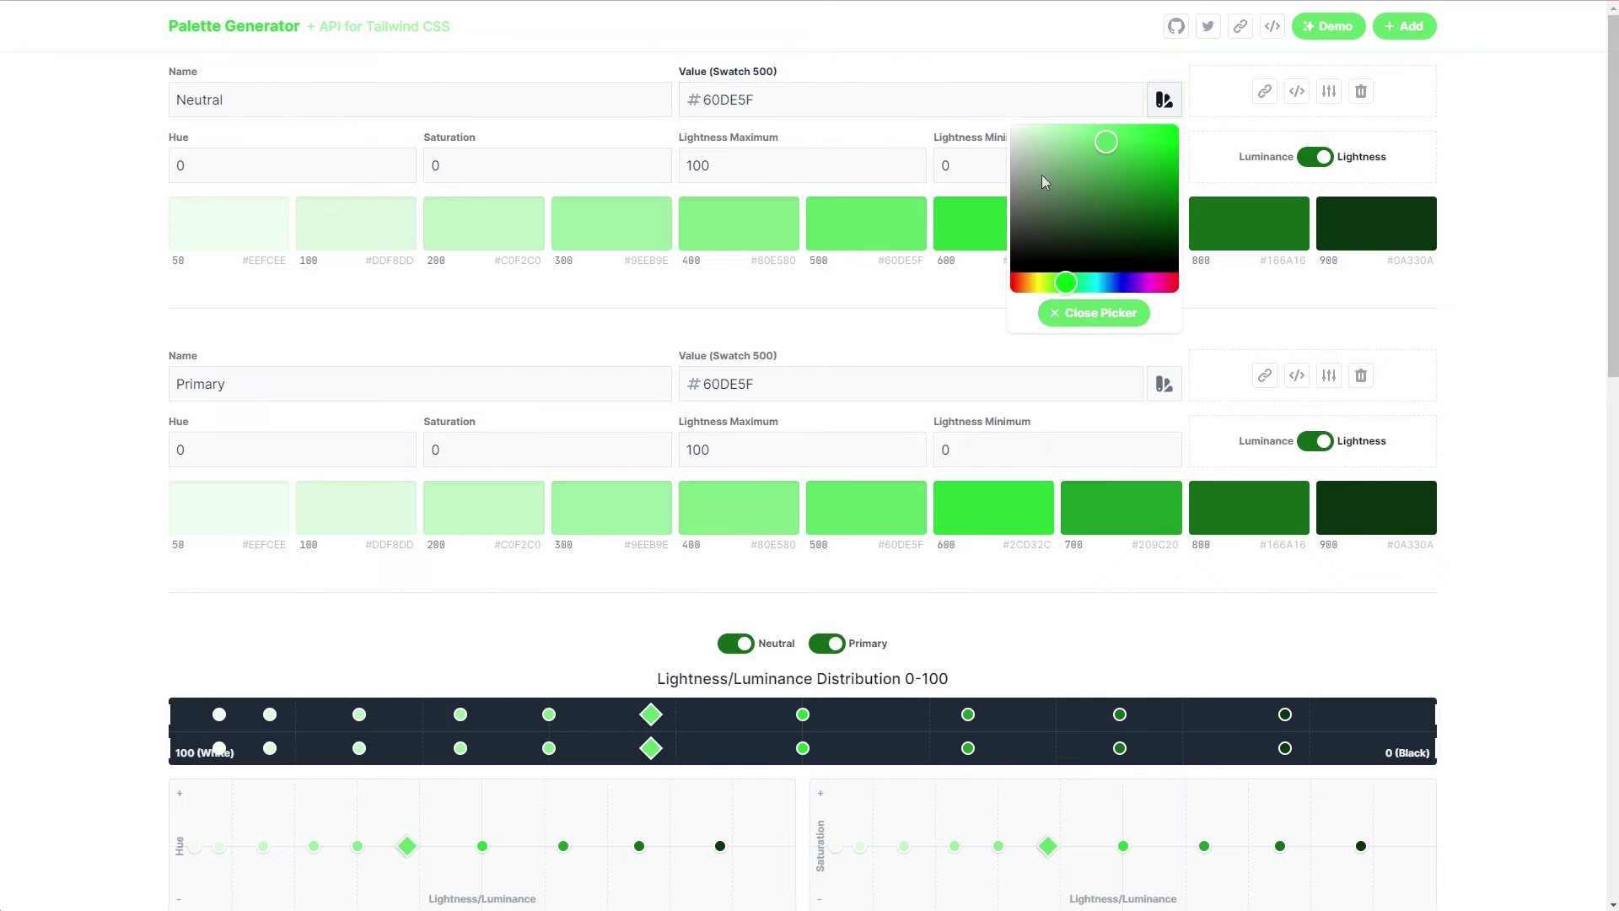
{"action": "left_click_drag", "start_coordinate": [1067, 155], "coordinate": [1024, 172]}
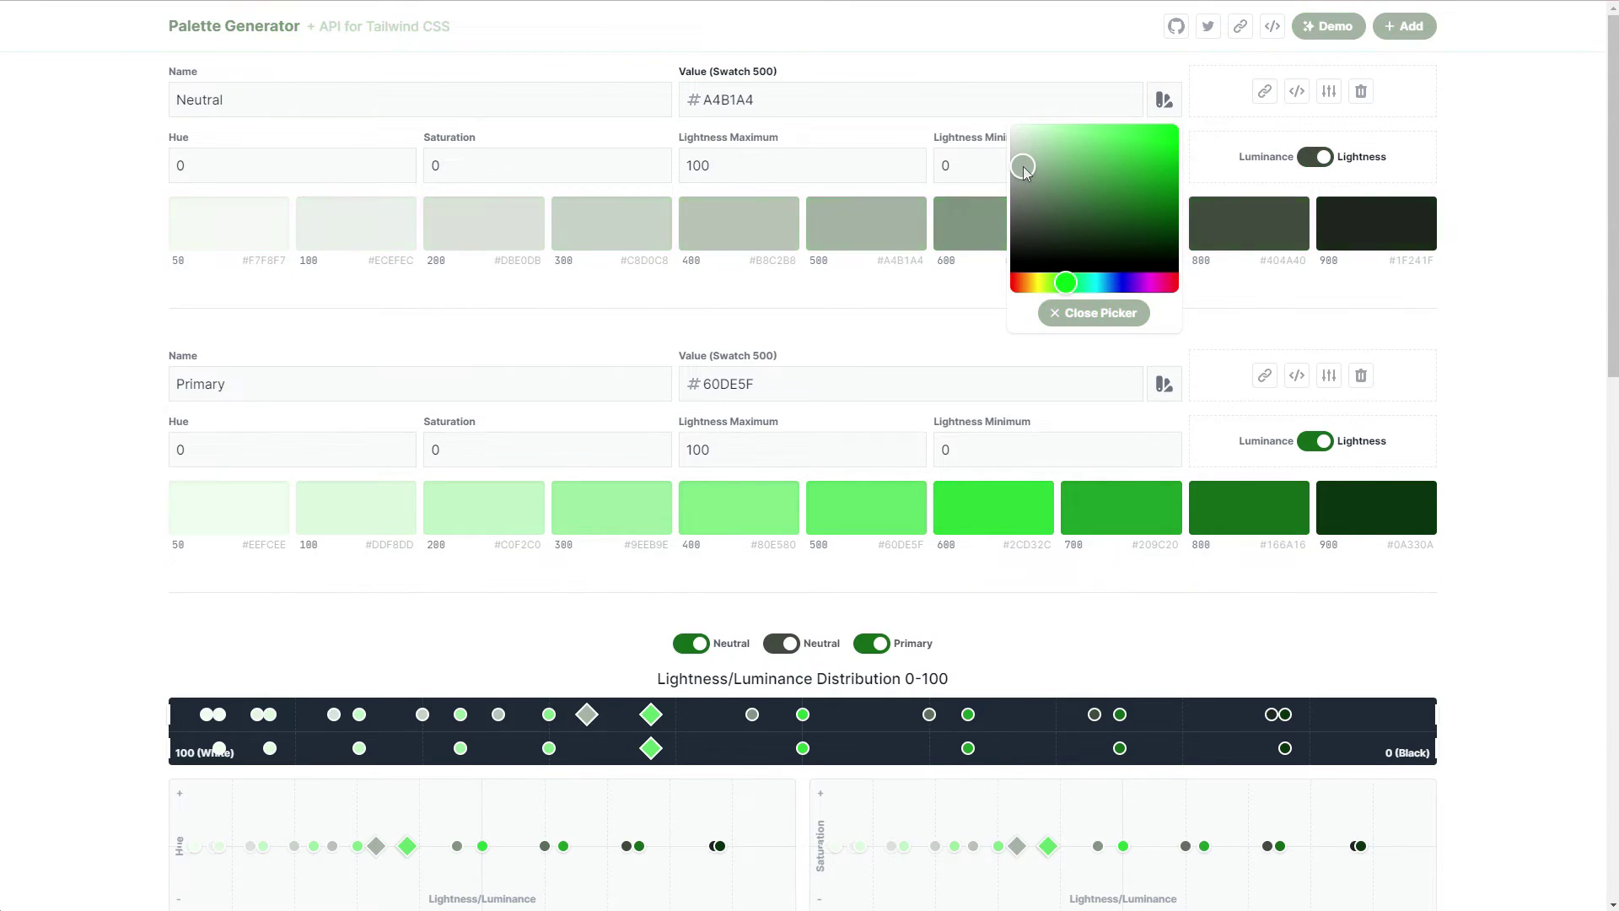
{"action": "left_click_drag", "start_coordinate": [1024, 170], "coordinate": [1018, 174]}
Step: Examine the generated colors code for tailwind.config.js, including its Neutral and Primary shade groups
{"action": "scroll", "coordinate": [571, 397], "scroll_direction": "down", "scroll_amount": 9}
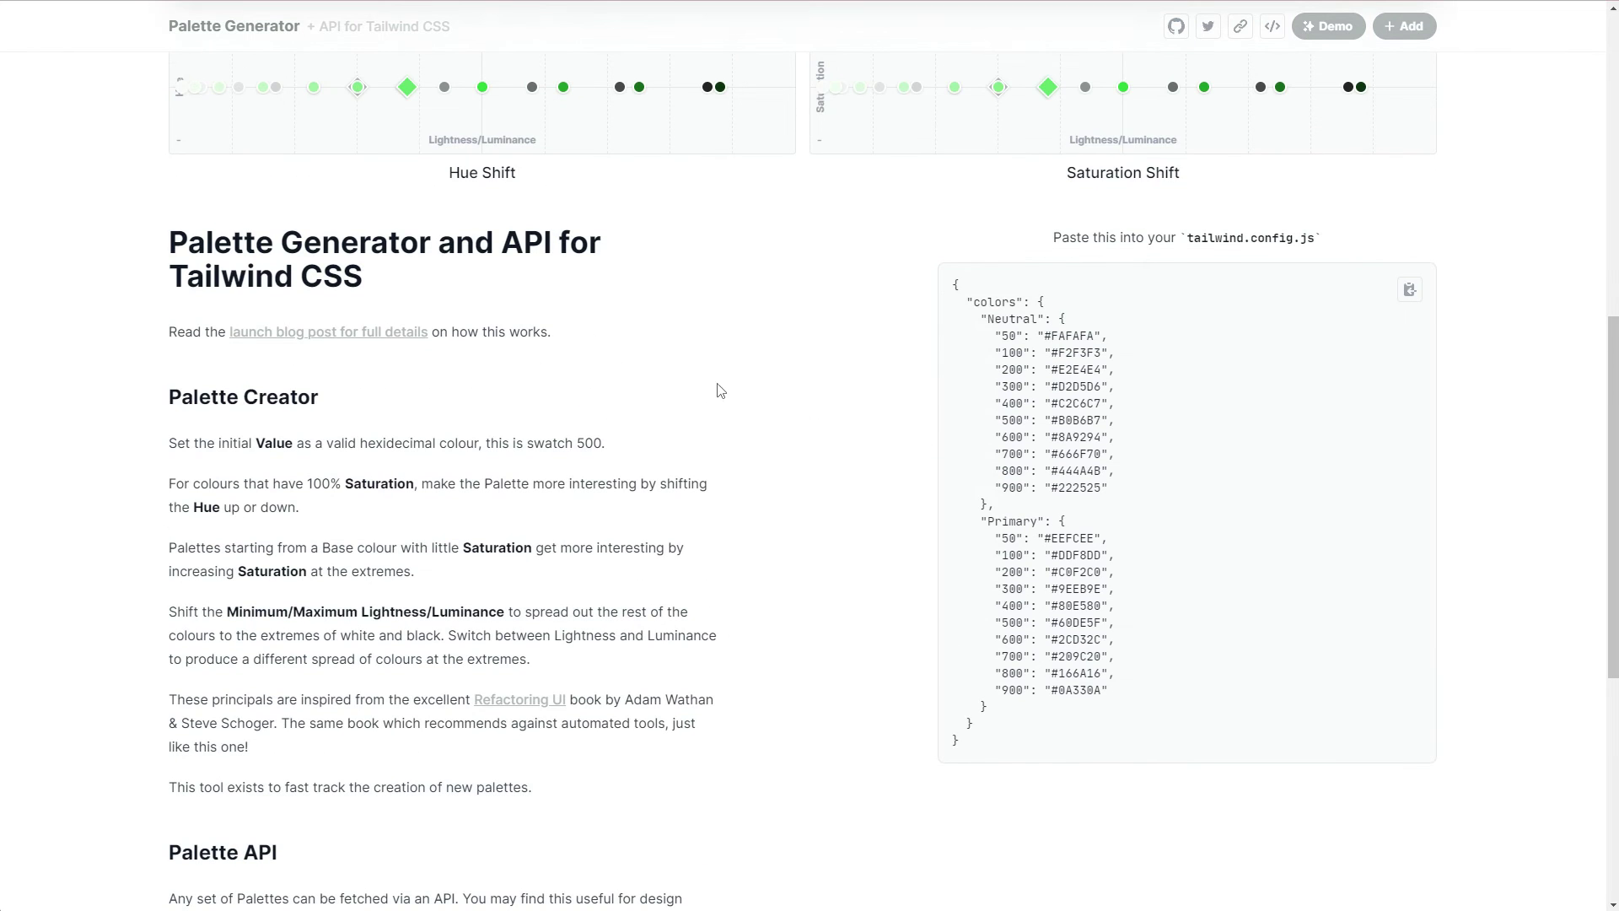
{"action": "scroll", "coordinate": [949, 149], "scroll_direction": "down", "scroll_amount": 1}
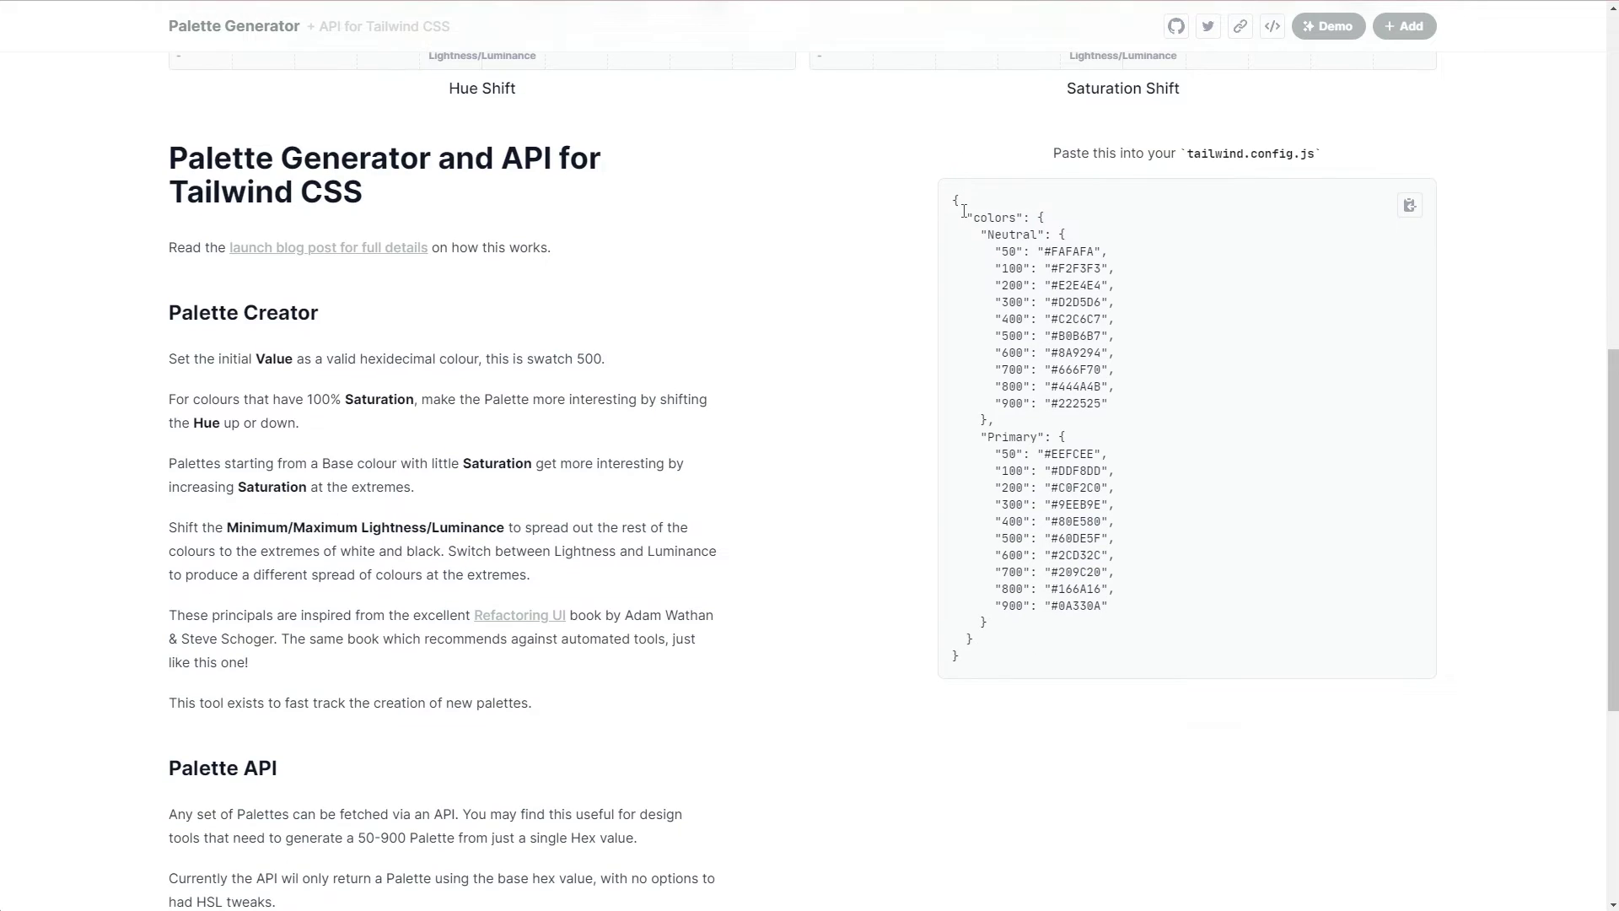
{"action": "left_click_drag", "start_coordinate": [952, 201], "coordinate": [1053, 648]}
{"action": "left_click", "coordinate": [1054, 648]}
{"action": "left_click_drag", "start_coordinate": [986, 234], "coordinate": [1066, 236]}
{"action": "left_click_drag", "start_coordinate": [980, 437], "coordinate": [1066, 438]}
{"action": "left_click", "coordinate": [1110, 487]}
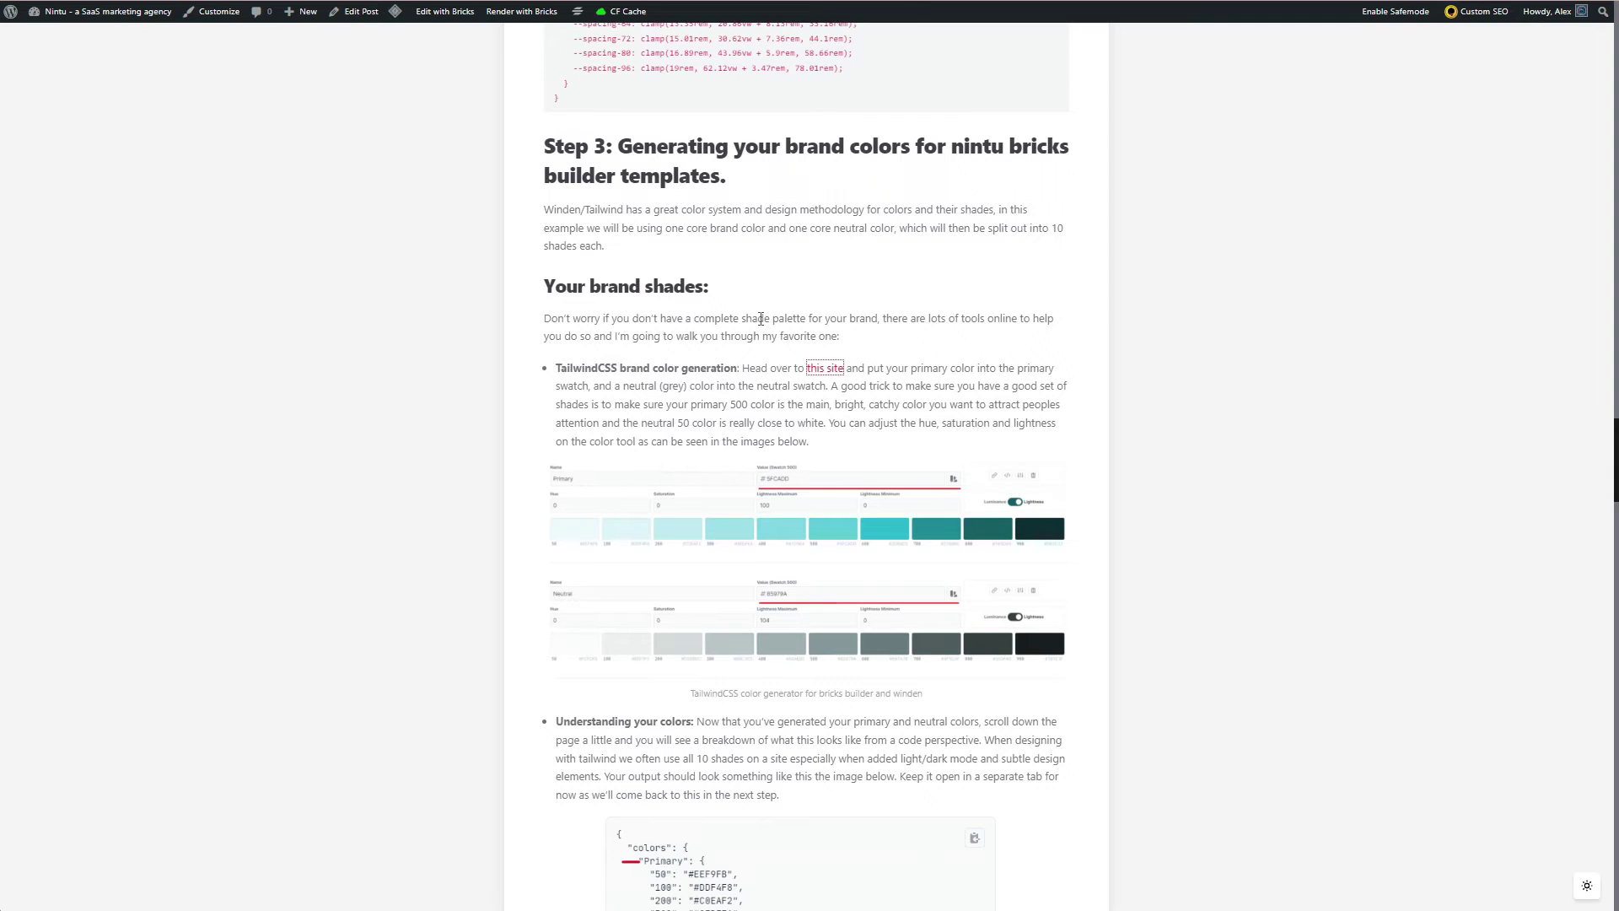
Step: Copy the complete Tailwind configuration code from Step 4 of the guide, starting at module.exports
{"action": "scroll", "coordinate": [761, 318], "scroll_direction": "down", "scroll_amount": 12}
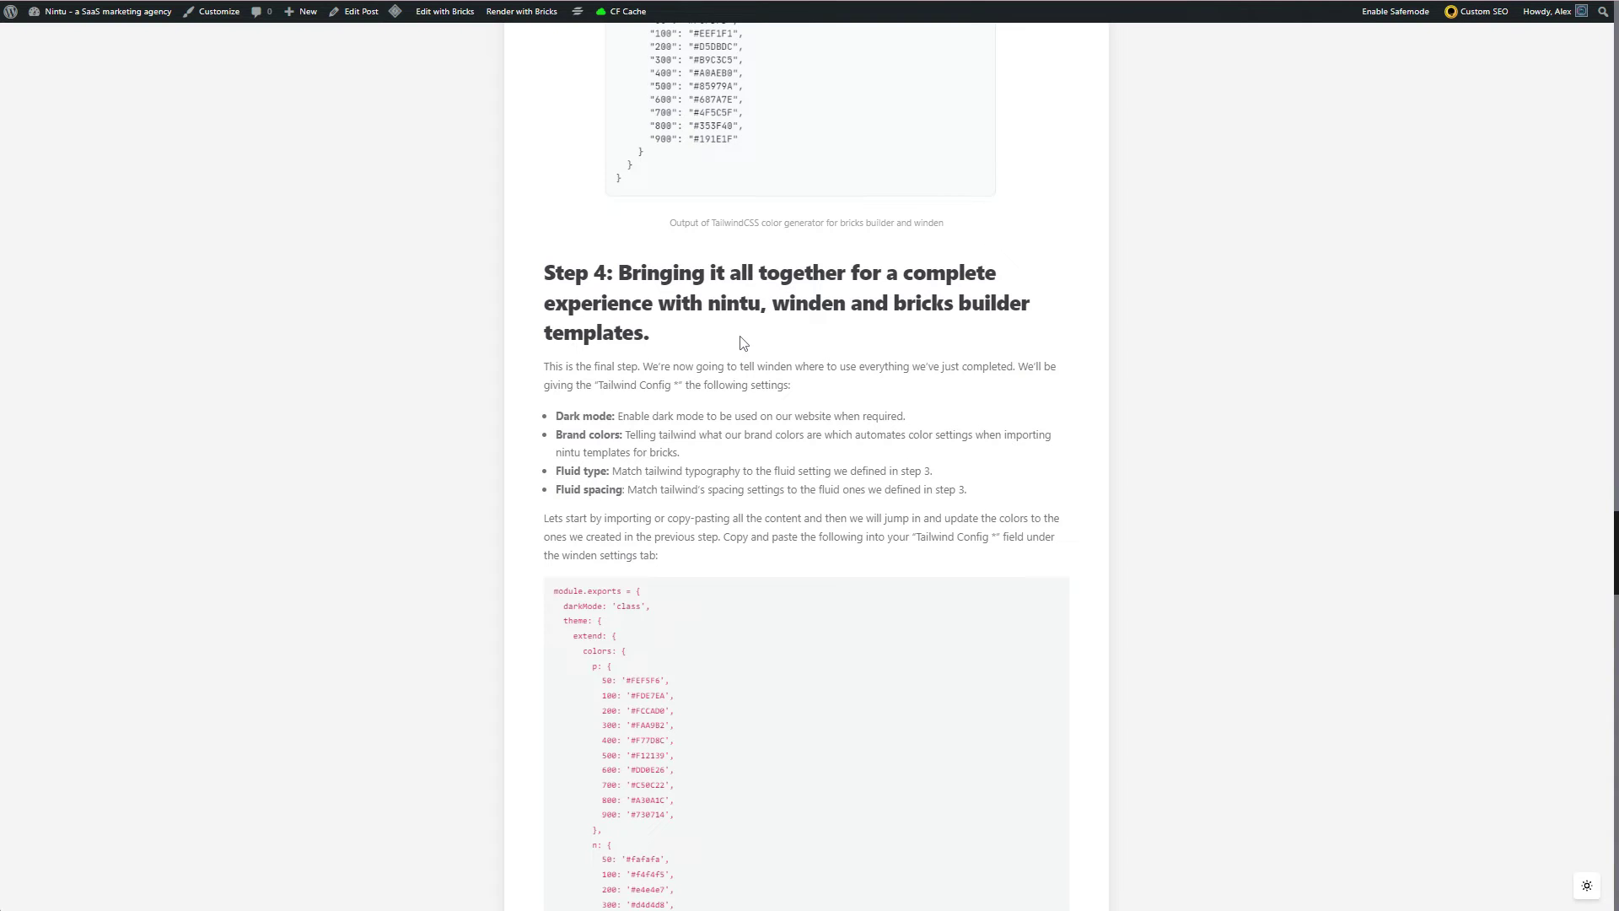
{"action": "scroll", "coordinate": [743, 342], "scroll_direction": "down", "scroll_amount": 2}
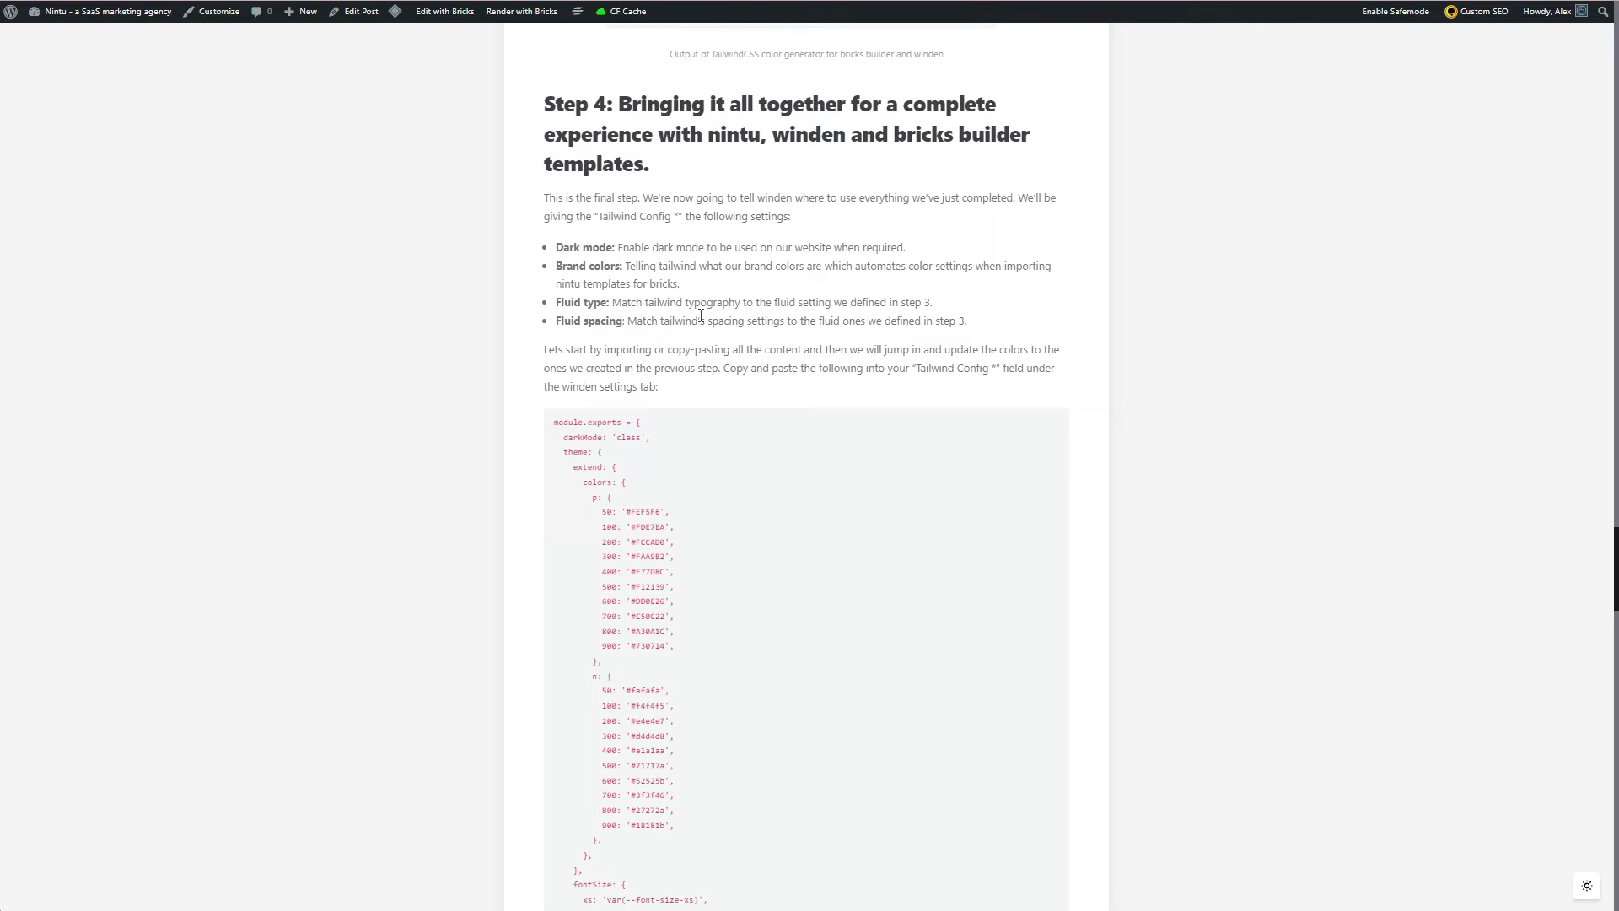
{"action": "scroll", "coordinate": [700, 315], "scroll_direction": "down", "scroll_amount": 2}
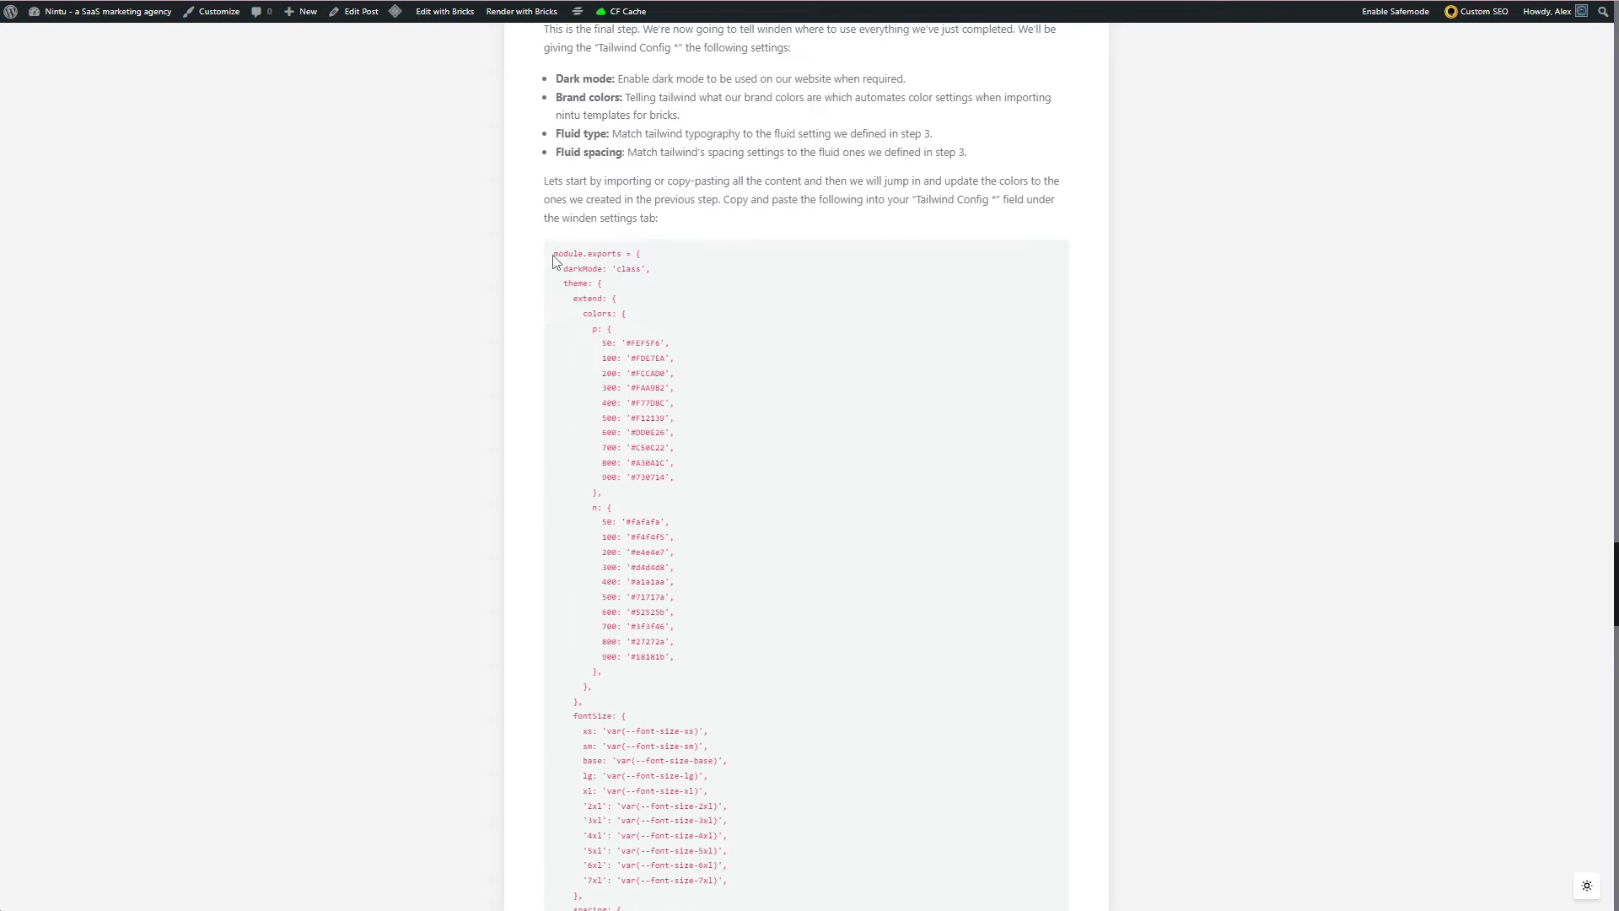
{"action": "left_click_drag", "start_coordinate": [556, 253], "coordinate": [615, 405]}
{"action": "scroll", "coordinate": [584, 307], "scroll_direction": "down", "scroll_amount": 3}
{"action": "scroll", "coordinate": [585, 307], "scroll_direction": "down", "scroll_amount": 10}
{"action": "scroll", "coordinate": [672, 361], "scroll_direction": "up", "scroll_amount": 10}
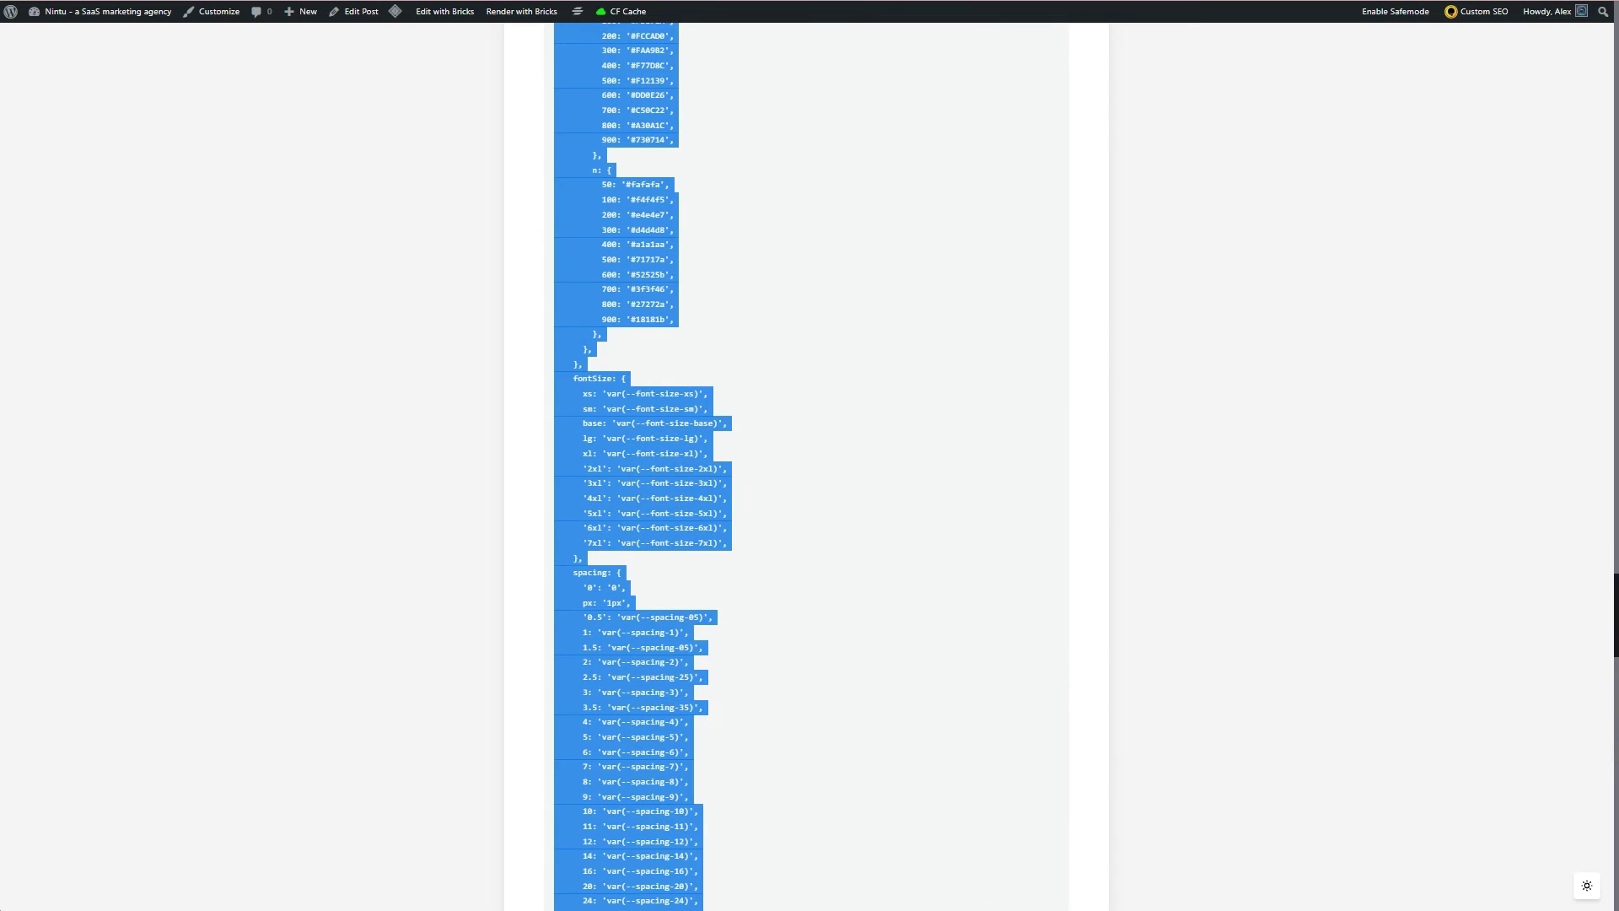
Step: Paste the copied Step 4 configuration into the empty Tailwind Config field in Winden's settings
{"action": "key", "text": "ctrl+Tab"}
{"action": "scroll", "coordinate": [327, 342], "scroll_direction": "down", "scroll_amount": 3}
{"action": "scroll", "coordinate": [327, 344], "scroll_direction": "down", "scroll_amount": 1}
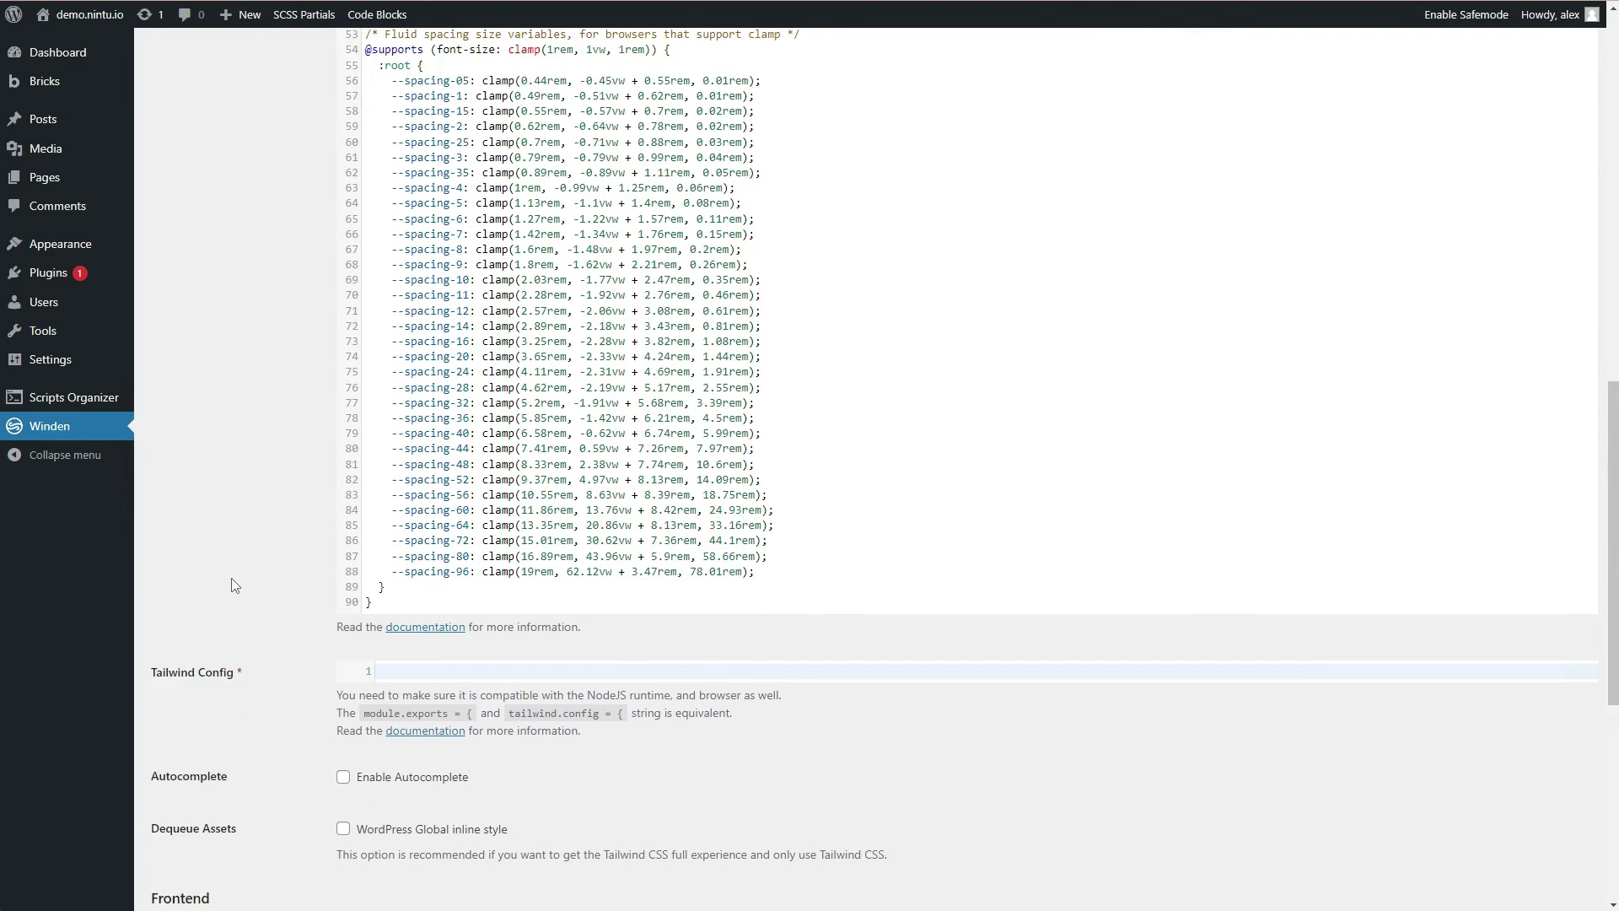
{"action": "scroll", "coordinate": [217, 571], "scroll_direction": "down", "scroll_amount": 3}
{"action": "left_click_drag", "start_coordinate": [154, 445], "coordinate": [251, 447]}
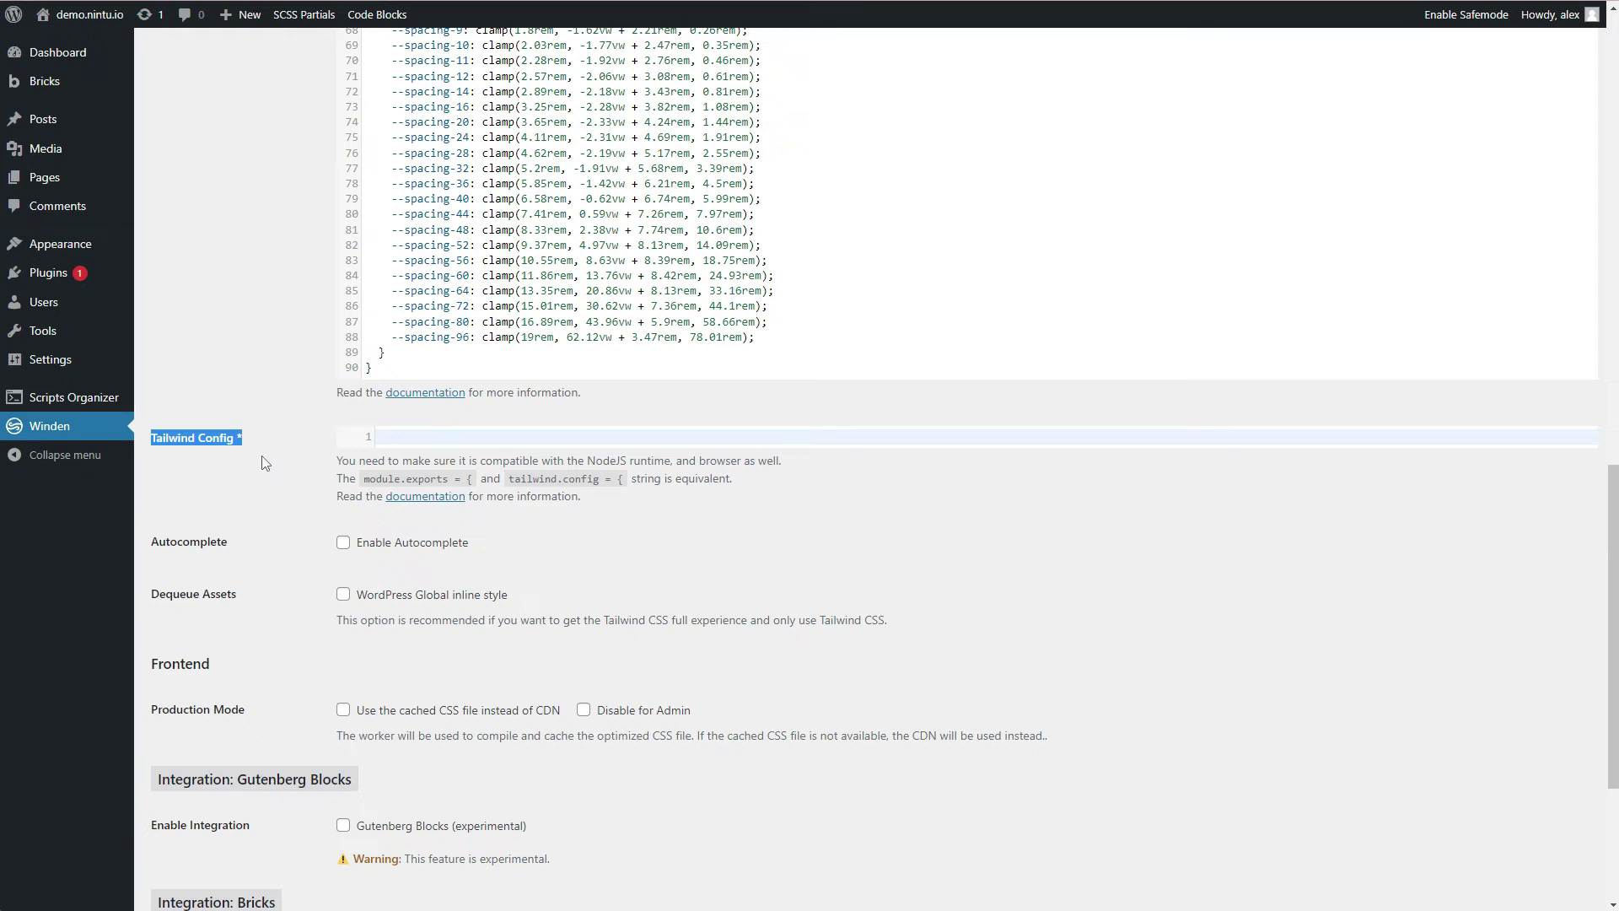
{"action": "left_click", "coordinate": [407, 436]}
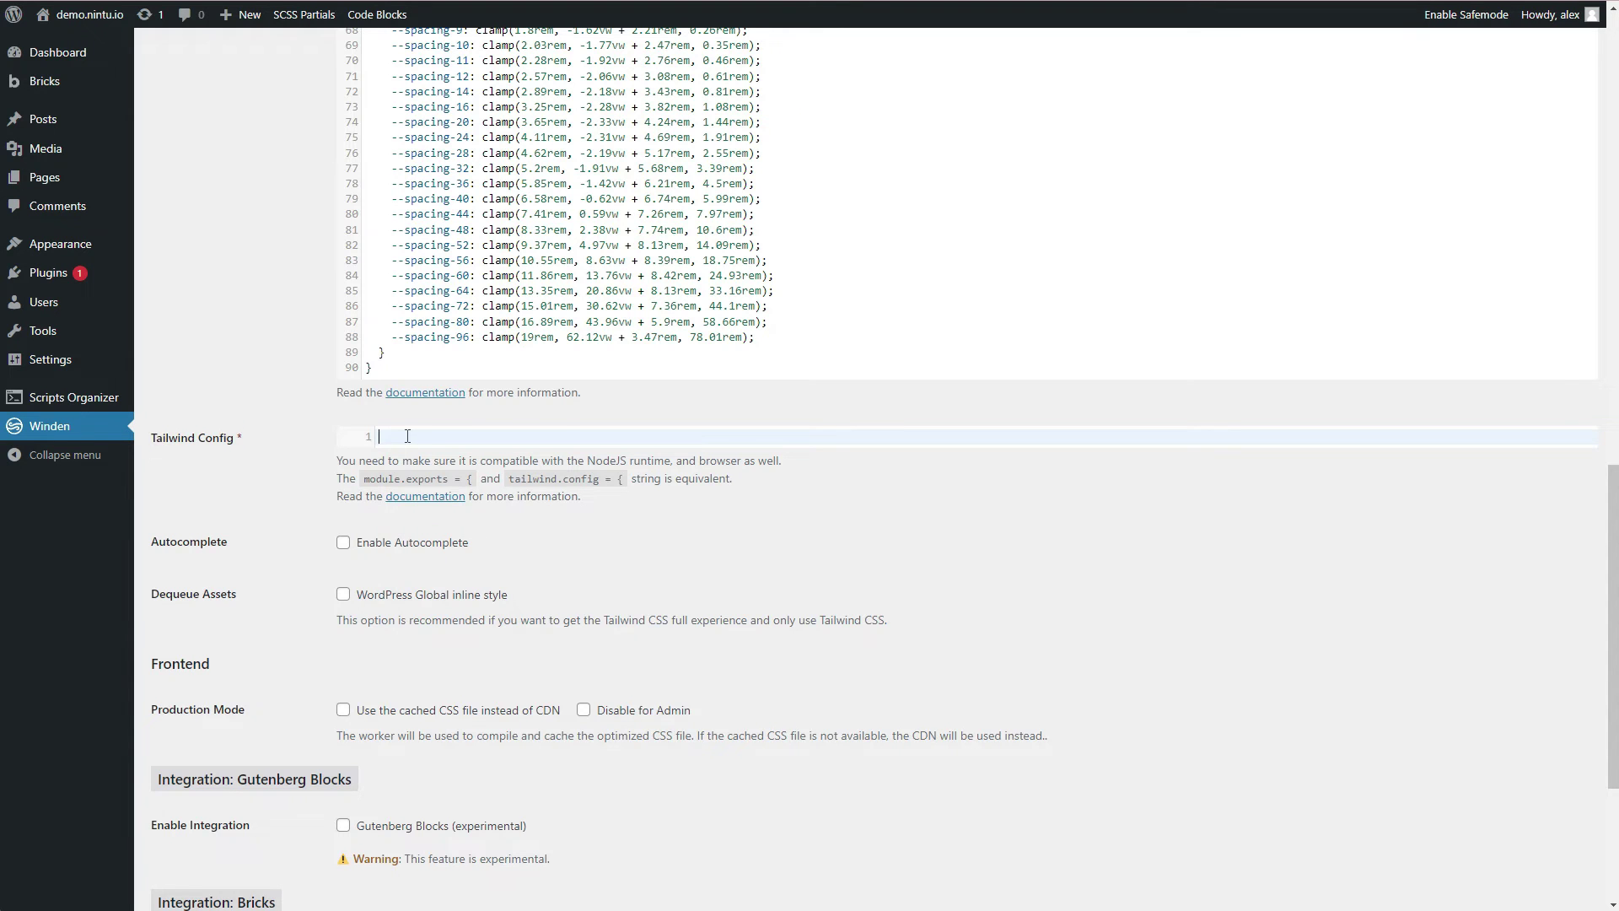
{"action": "key", "text": "ctrl+v"}
{"action": "key", "text": "Escape"}
Step: Examine the darkMode setting, the p and n color groups, and the fontSize and spacing sections in Tailwind Config
{"action": "scroll", "coordinate": [506, 506], "scroll_direction": "up", "scroll_amount": 15}
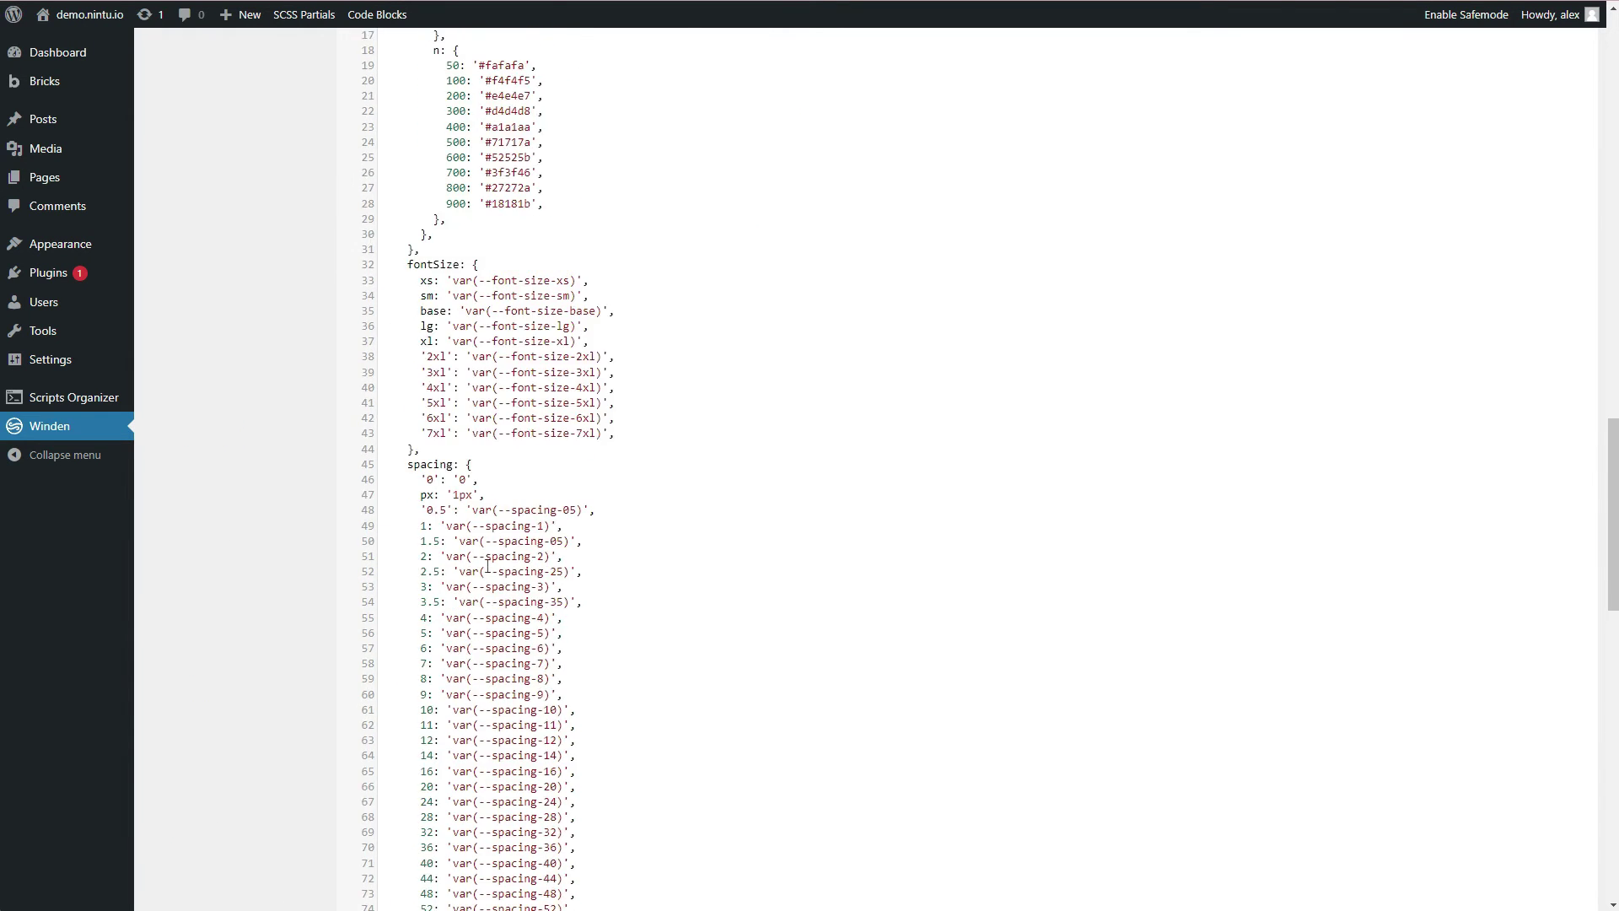
{"action": "scroll", "coordinate": [487, 566], "scroll_direction": "down", "scroll_amount": 5}
{"action": "left_click", "coordinate": [532, 315]}
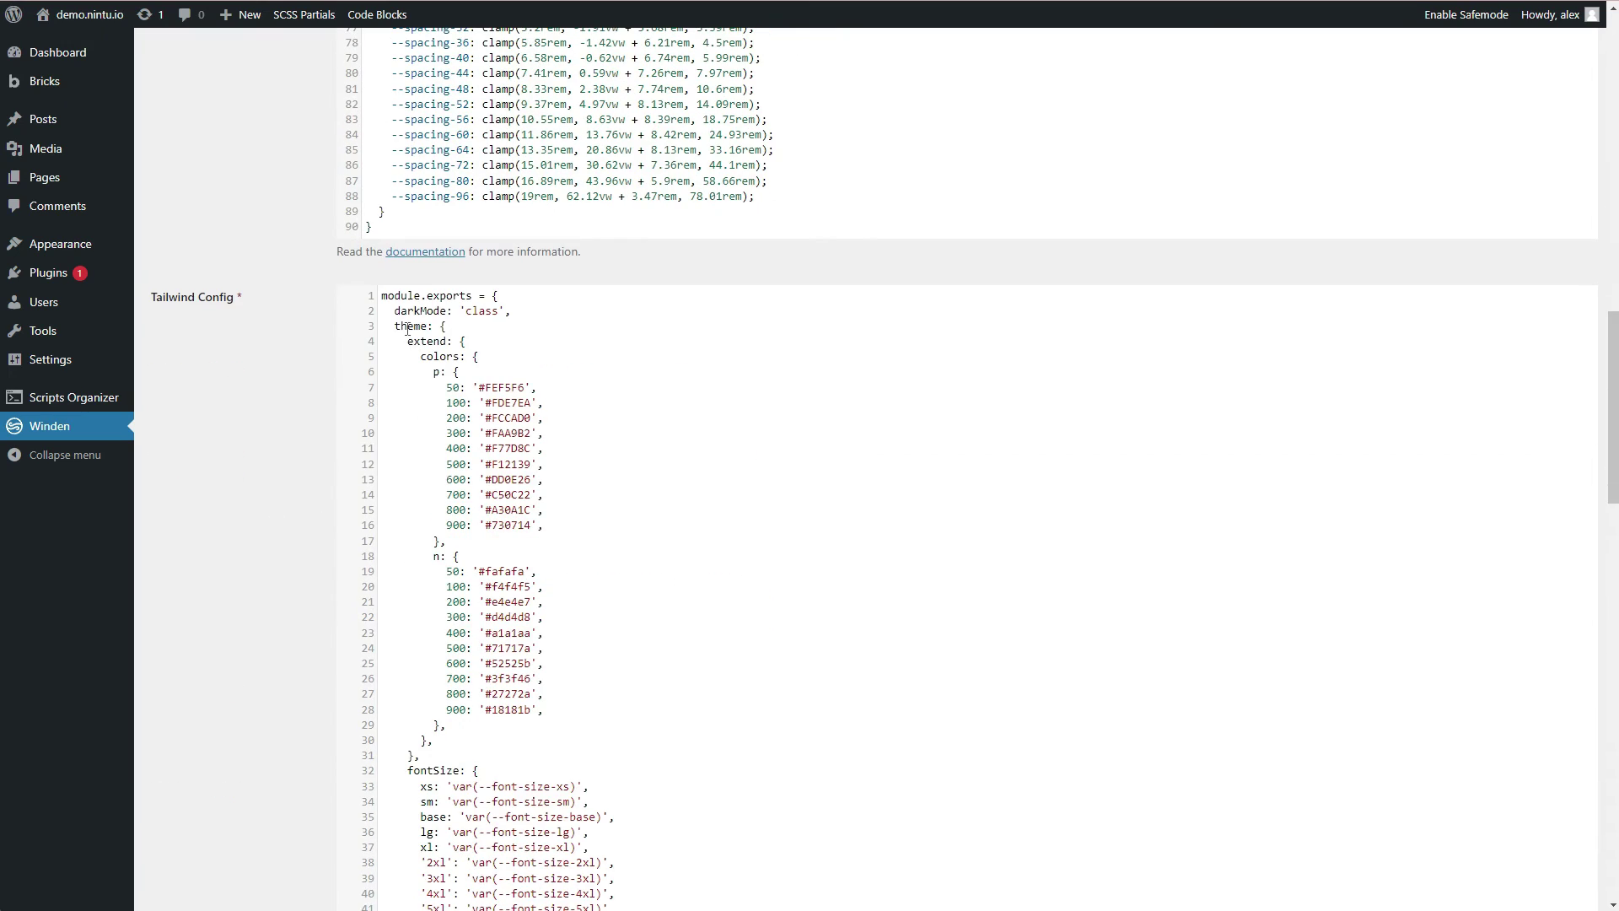
{"action": "key", "text": "Home"}
{"action": "key", "text": "shift+Home"}
{"action": "key", "text": "shift+End"}
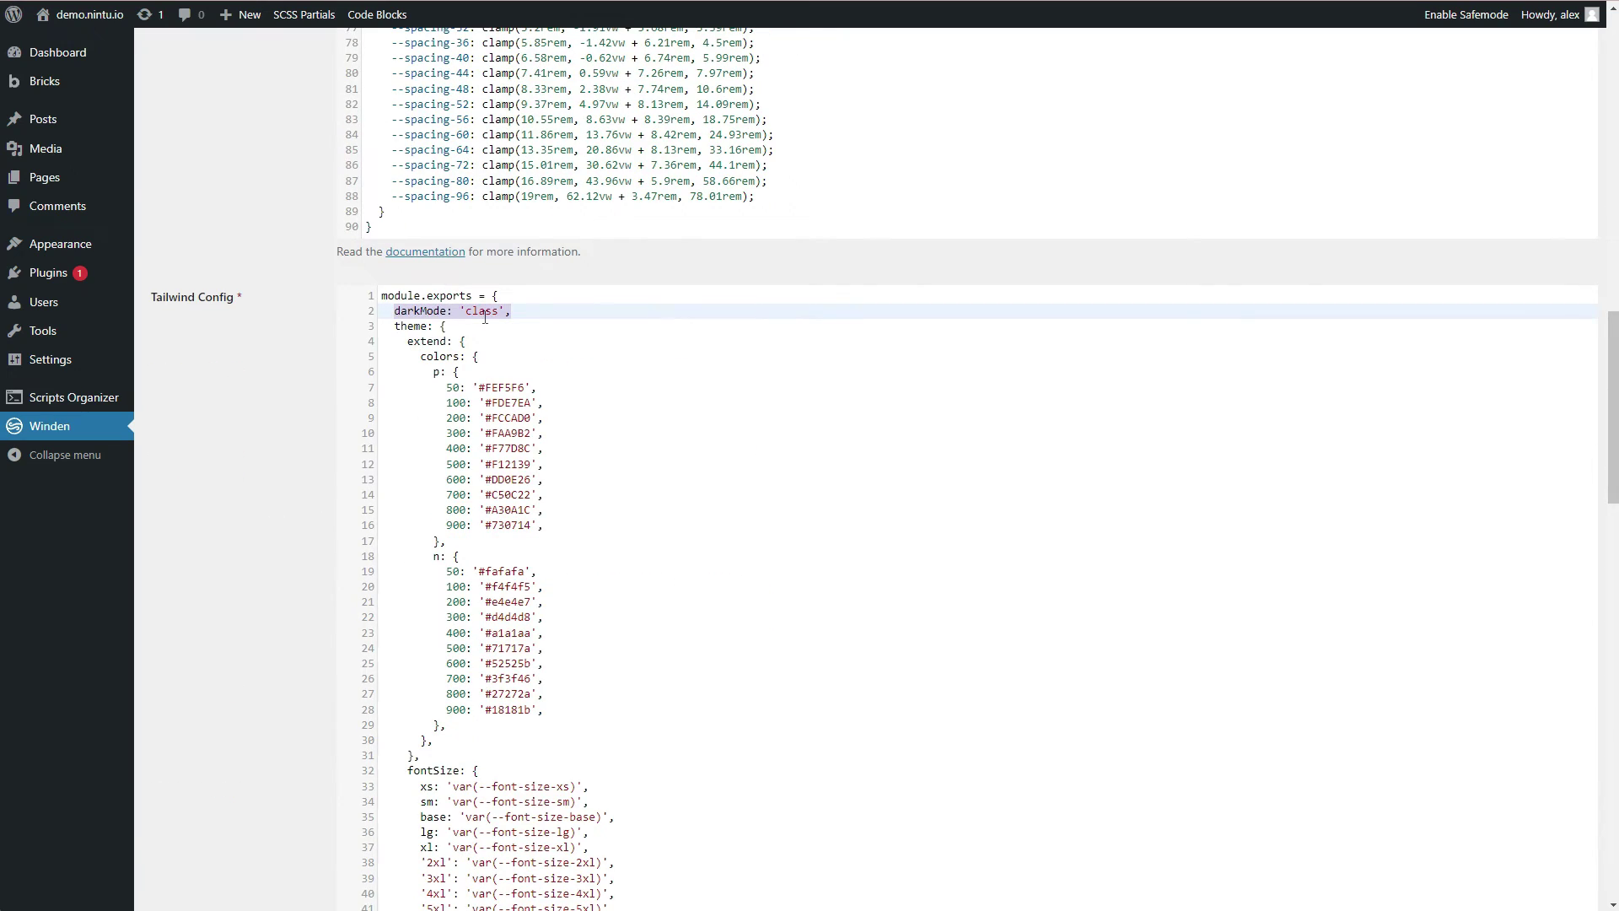
{"action": "left_click", "coordinate": [410, 356]}
{"action": "double_click", "coordinate": [432, 372]}
{"action": "double_click", "coordinate": [436, 559]}
{"action": "scroll", "coordinate": [428, 502], "scroll_direction": "down", "scroll_amount": 4}
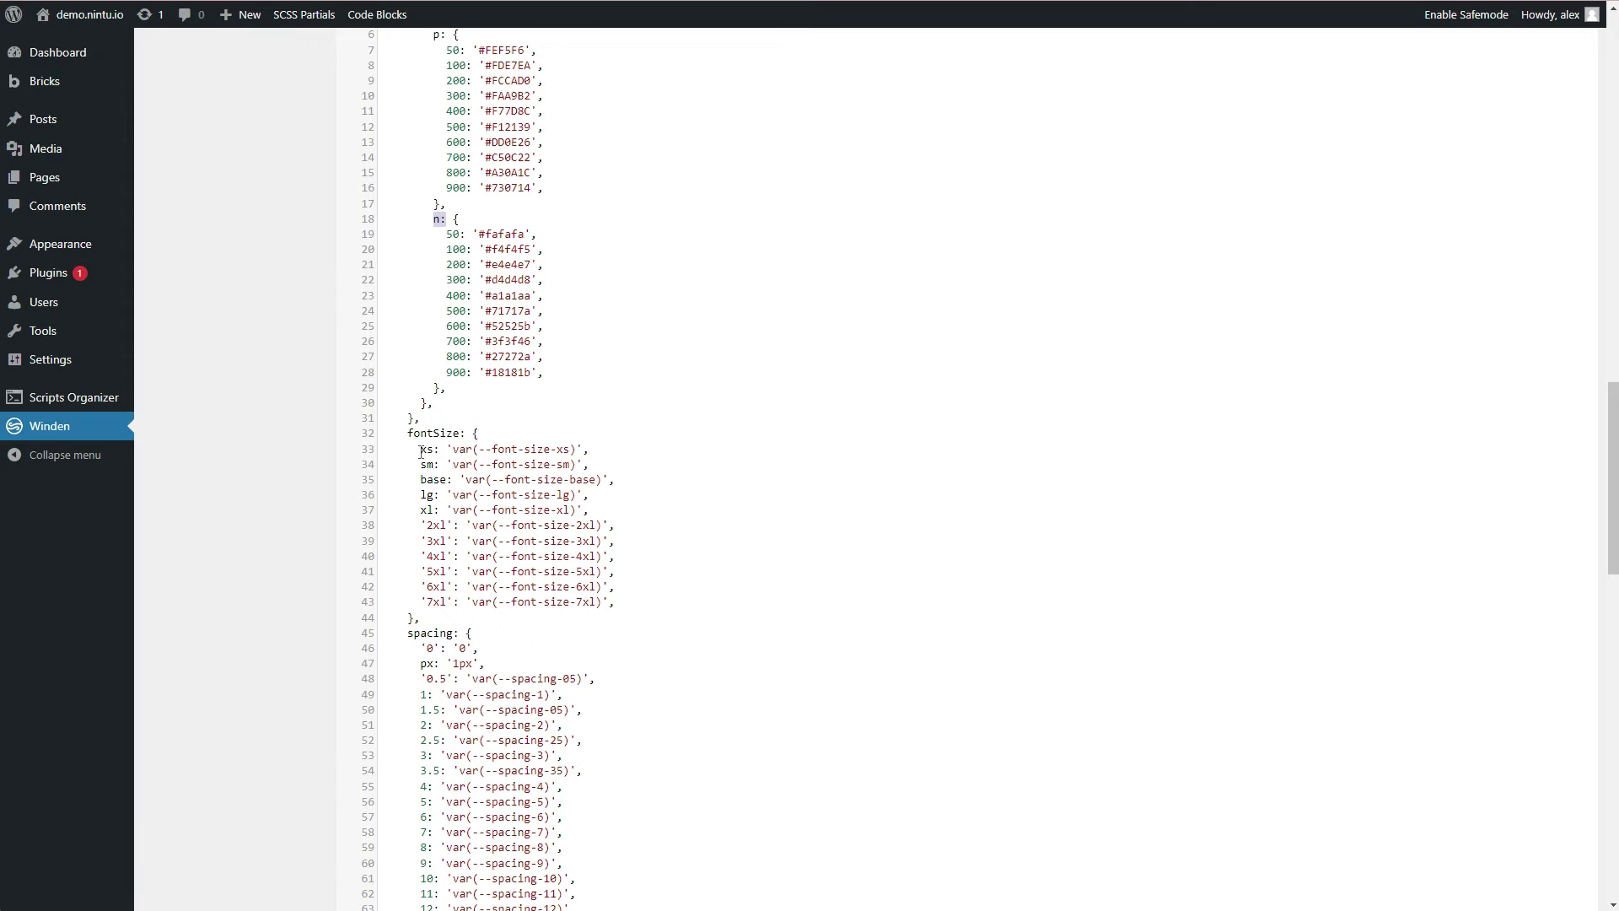
Step: Examine the variable-based entries in the fontSize and spacing sections of Tailwind Config
{"action": "left_click_drag", "start_coordinate": [381, 448], "coordinate": [614, 601]}
{"action": "scroll", "coordinate": [613, 599], "scroll_direction": "down", "scroll_amount": 4}
{"action": "left_click_drag", "start_coordinate": [411, 302], "coordinate": [594, 831]}
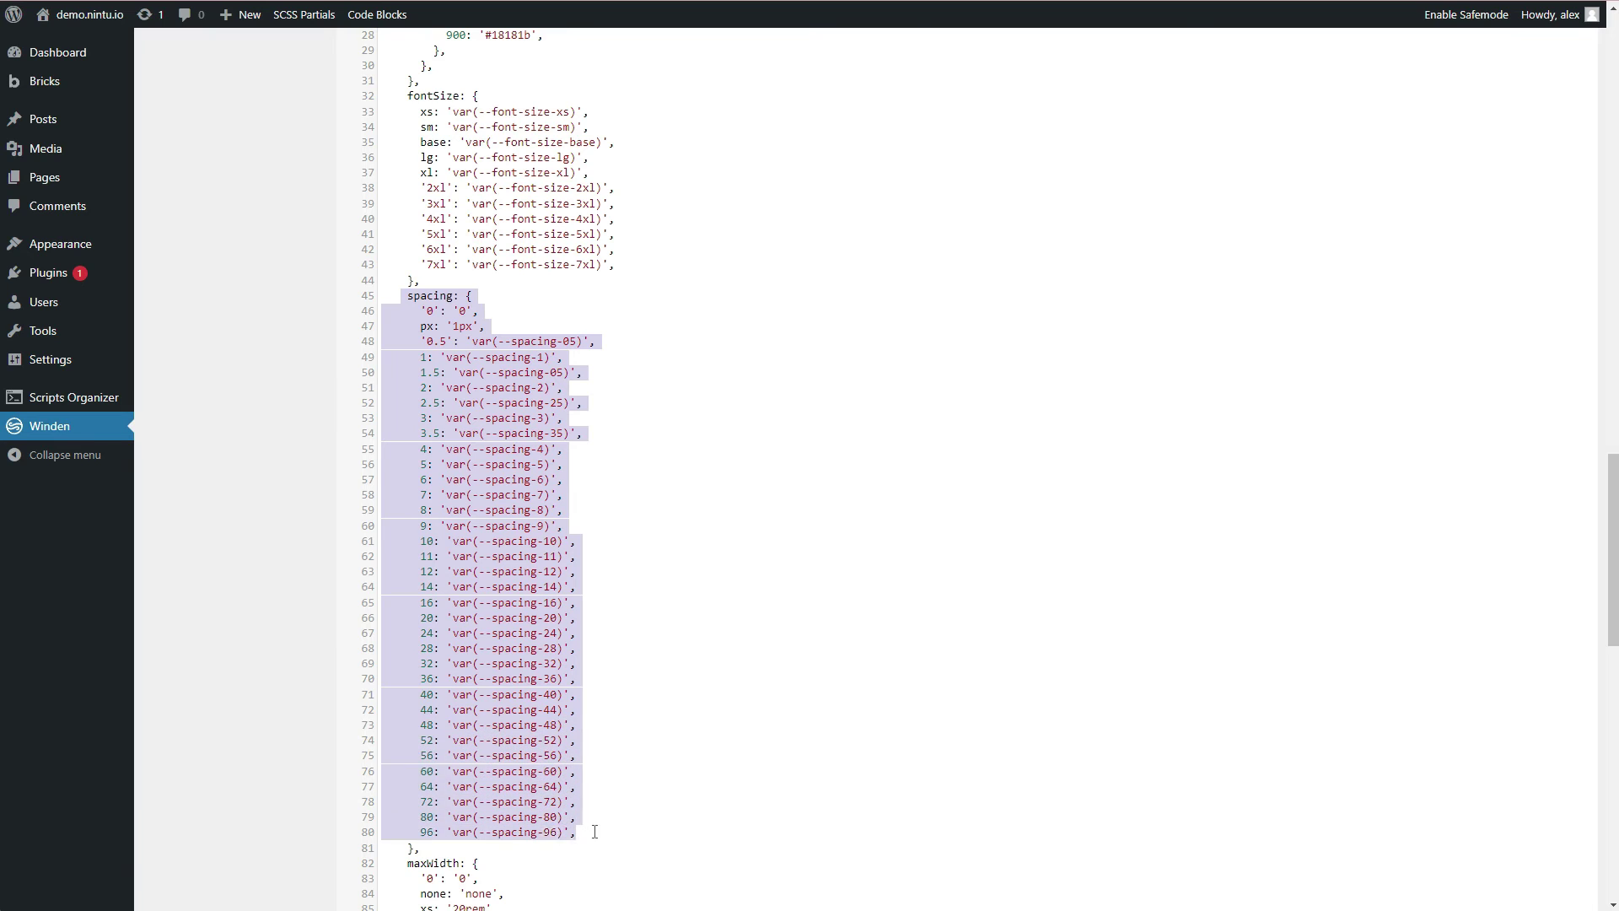
{"action": "left_click", "coordinate": [661, 755]}
{"action": "scroll", "coordinate": [633, 717], "scroll_direction": "up", "scroll_amount": 9}
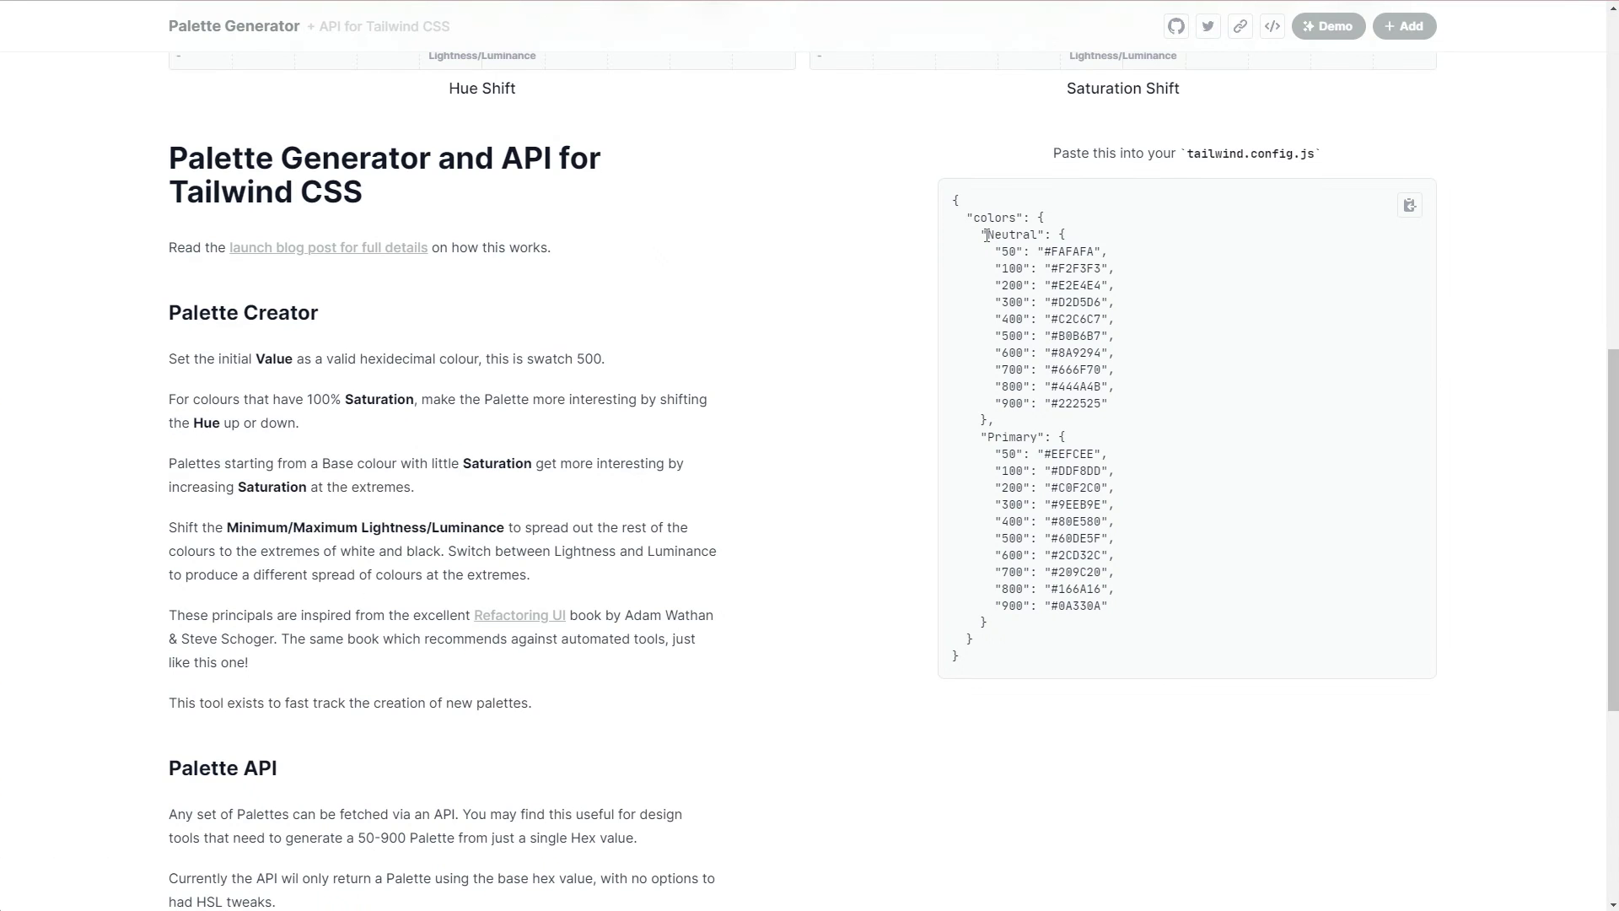
Step: Compare the Palette Generator's Neutral and Primary groups with the n and p color groups in Tailwind Config
{"action": "left_click_drag", "start_coordinate": [1064, 234], "coordinate": [1066, 235]}
{"action": "left_click_drag", "start_coordinate": [981, 436], "coordinate": [1067, 437]}
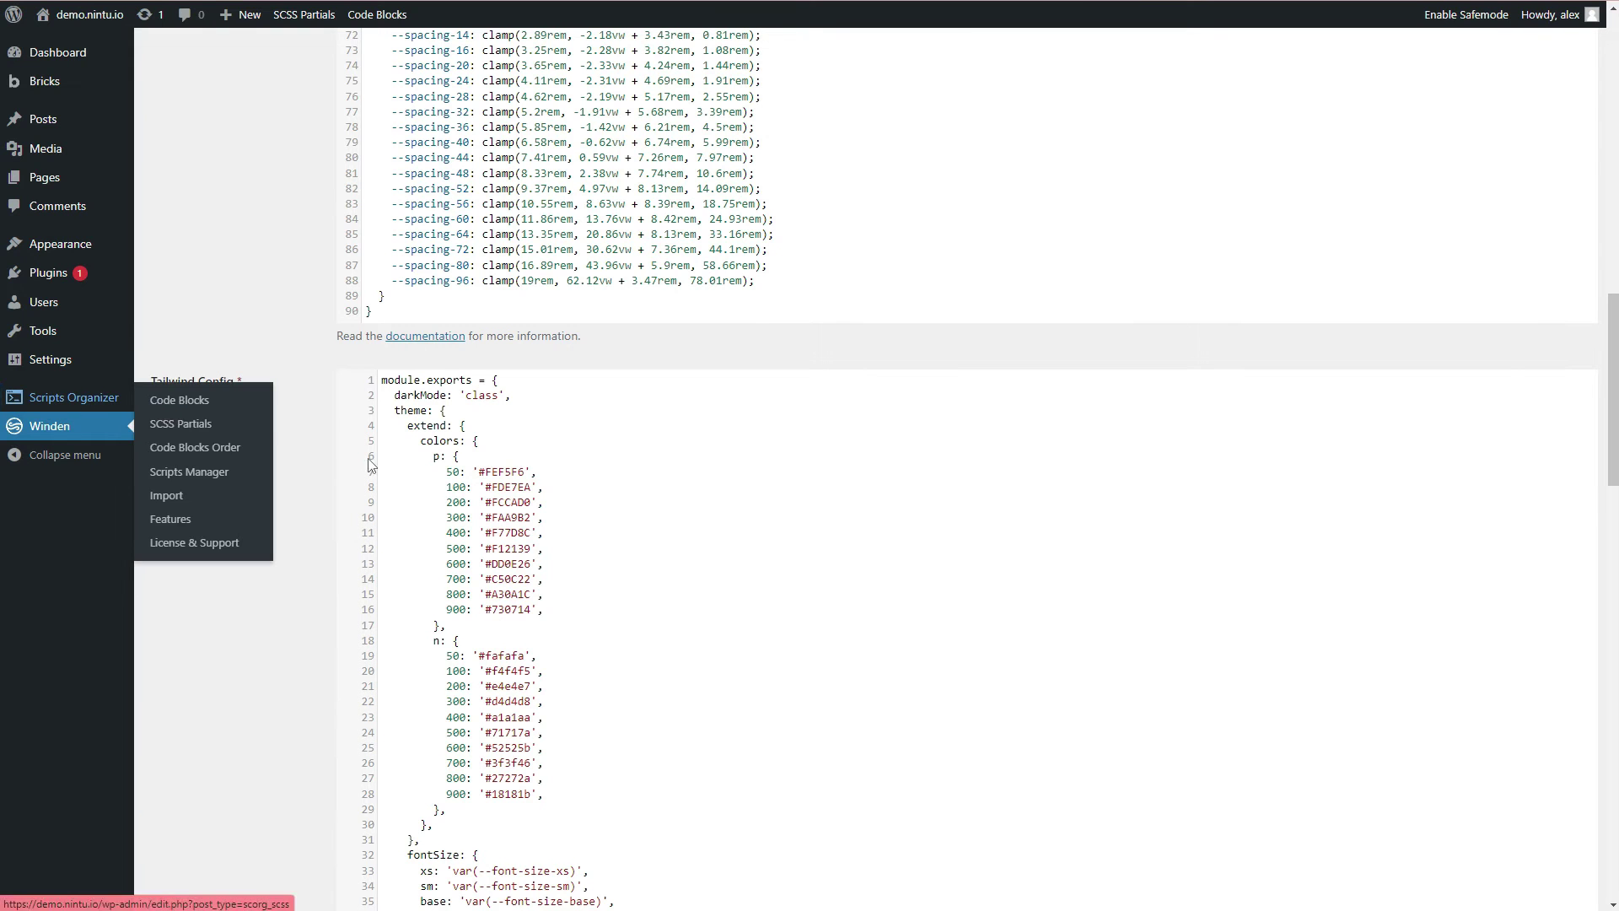
{"action": "scroll", "coordinate": [428, 380], "scroll_direction": "down", "scroll_amount": 1}
{"action": "left_click_drag", "start_coordinate": [429, 380], "coordinate": [461, 372]}
{"action": "left_click_drag", "start_coordinate": [420, 557], "coordinate": [529, 571]}
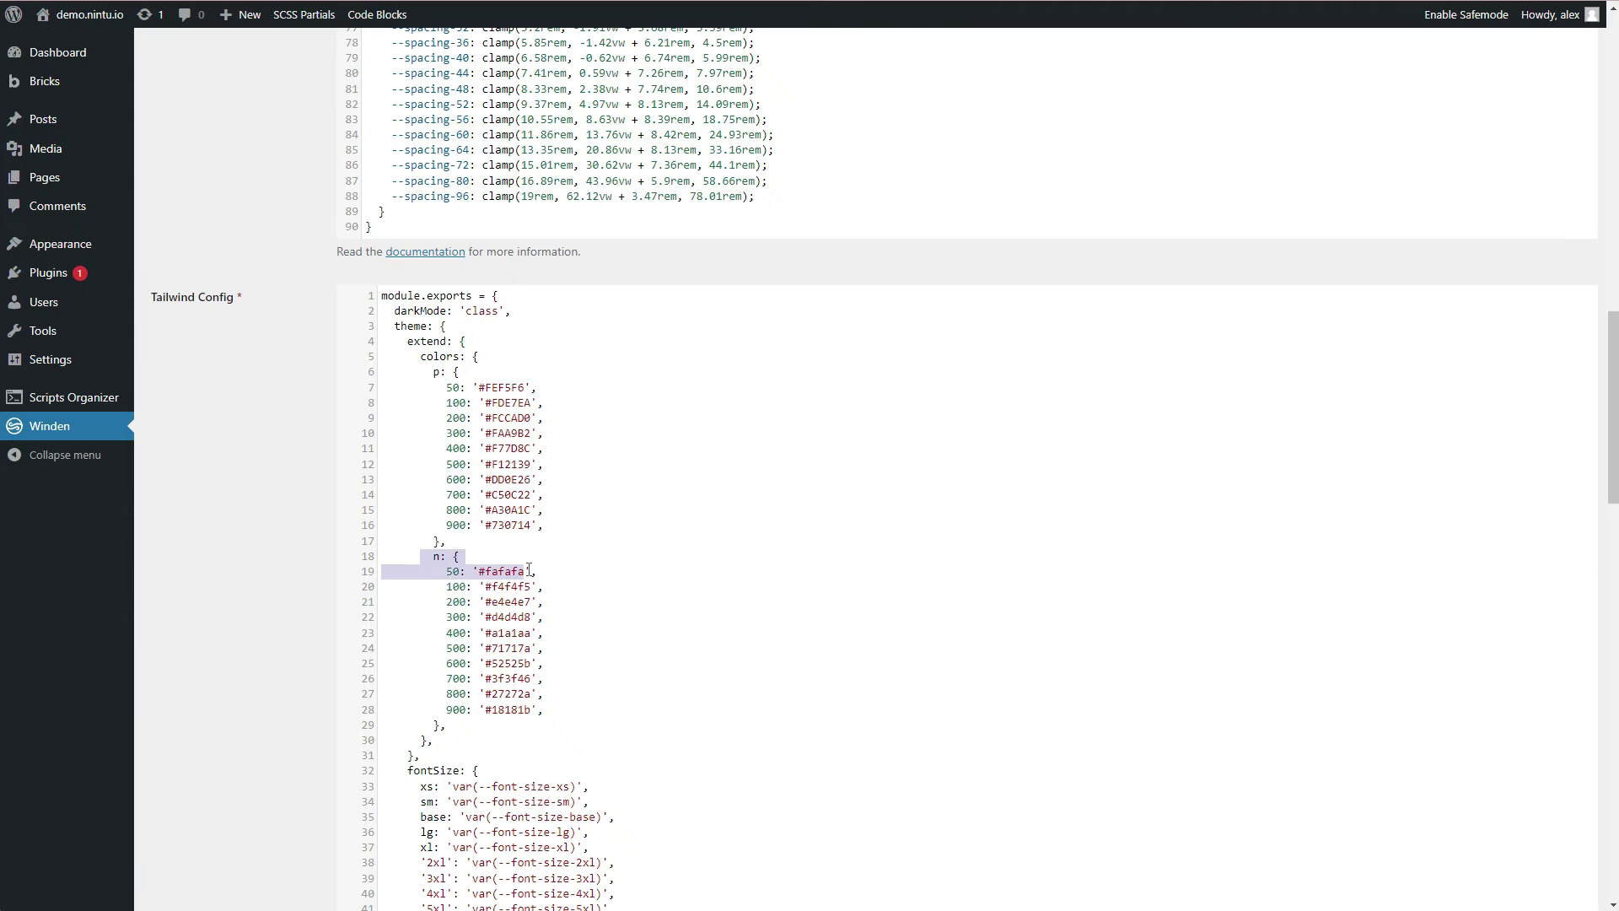
{"action": "left_click", "coordinate": [444, 389]}
{"action": "left_click_drag", "start_coordinate": [432, 372], "coordinate": [520, 377]}
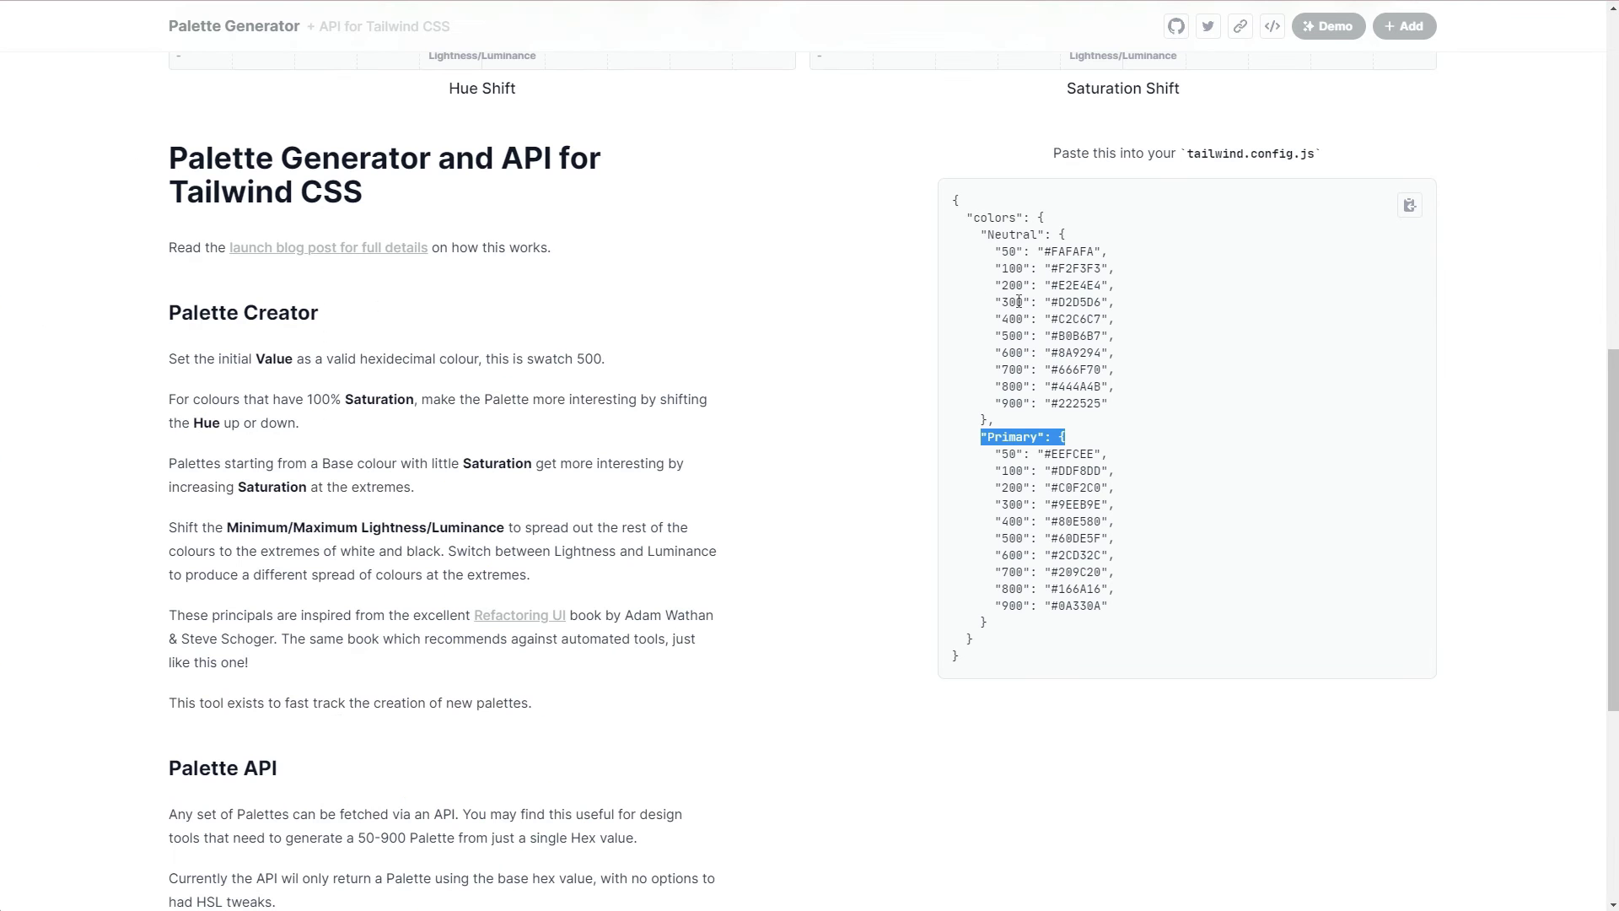
Step: Replace the p group's shades in Tailwind Config with the Primary shades 50 to 900 copied from the Palette Generator
{"action": "left_click", "coordinate": [1015, 420]}
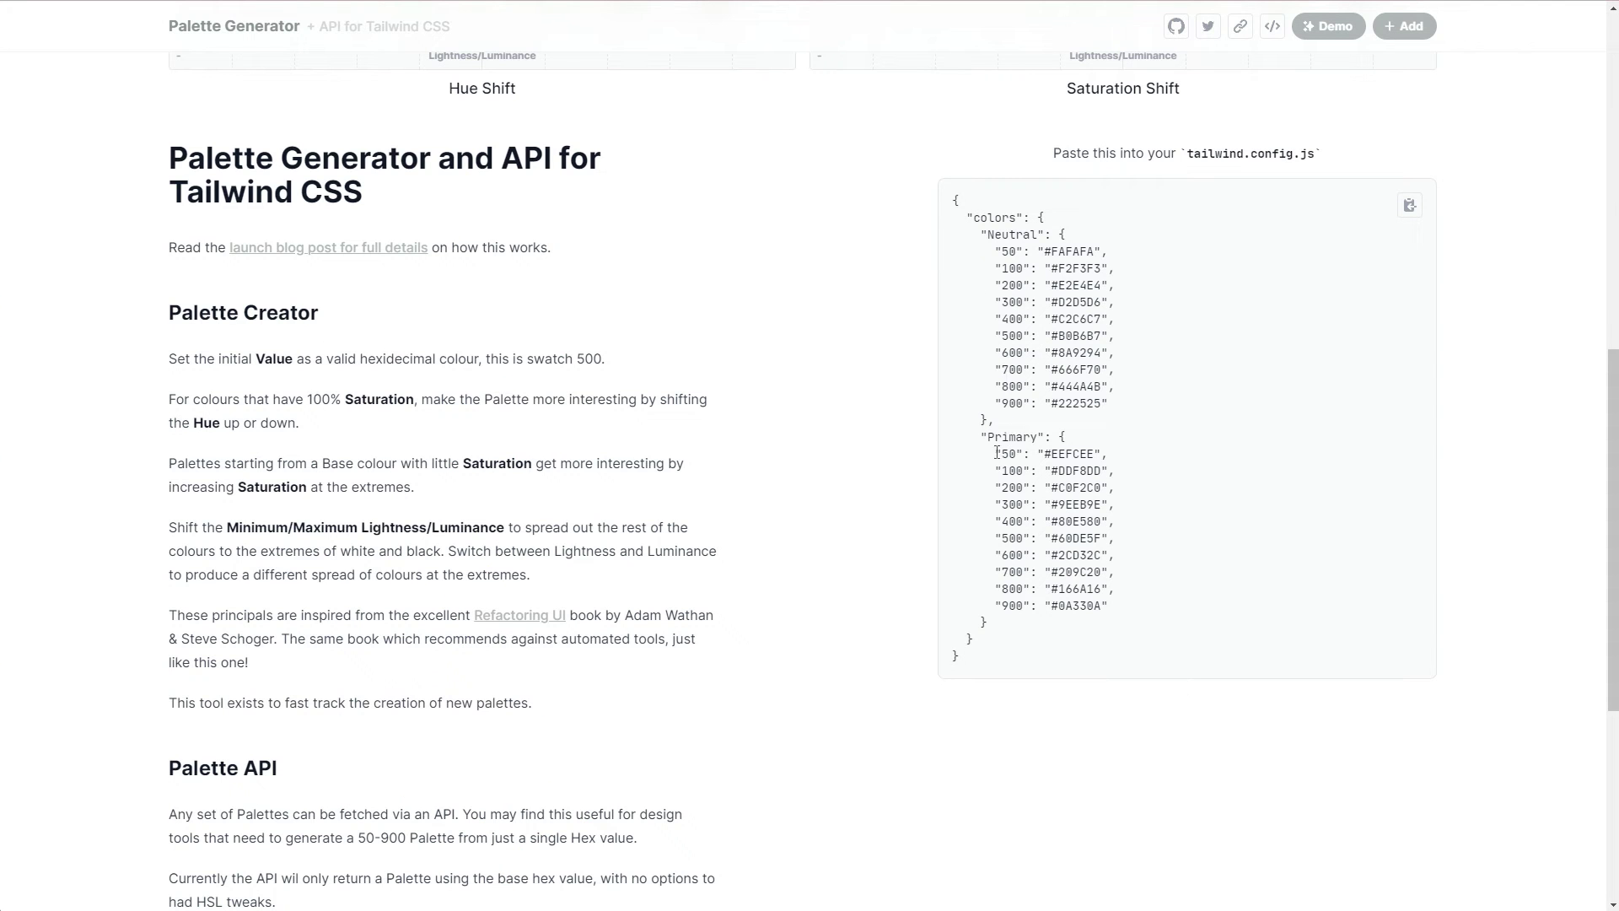
{"action": "left_click_drag", "start_coordinate": [997, 453], "coordinate": [1134, 606]}
{"action": "key", "text": "ctrl+c"}
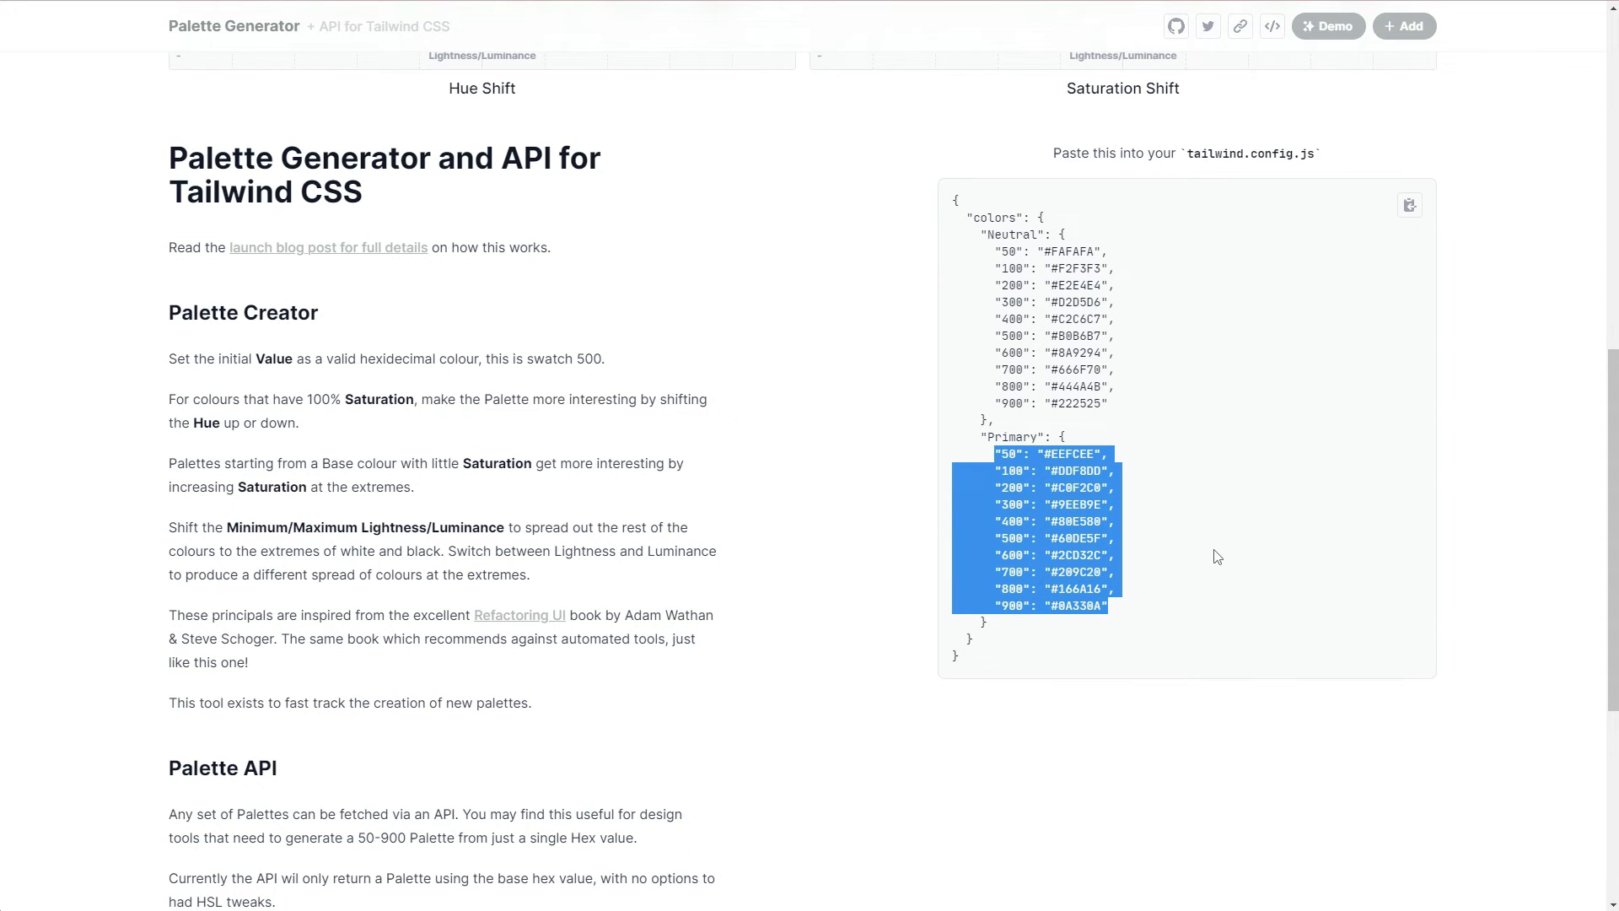
{"action": "key", "text": "ctrl+Tab"}
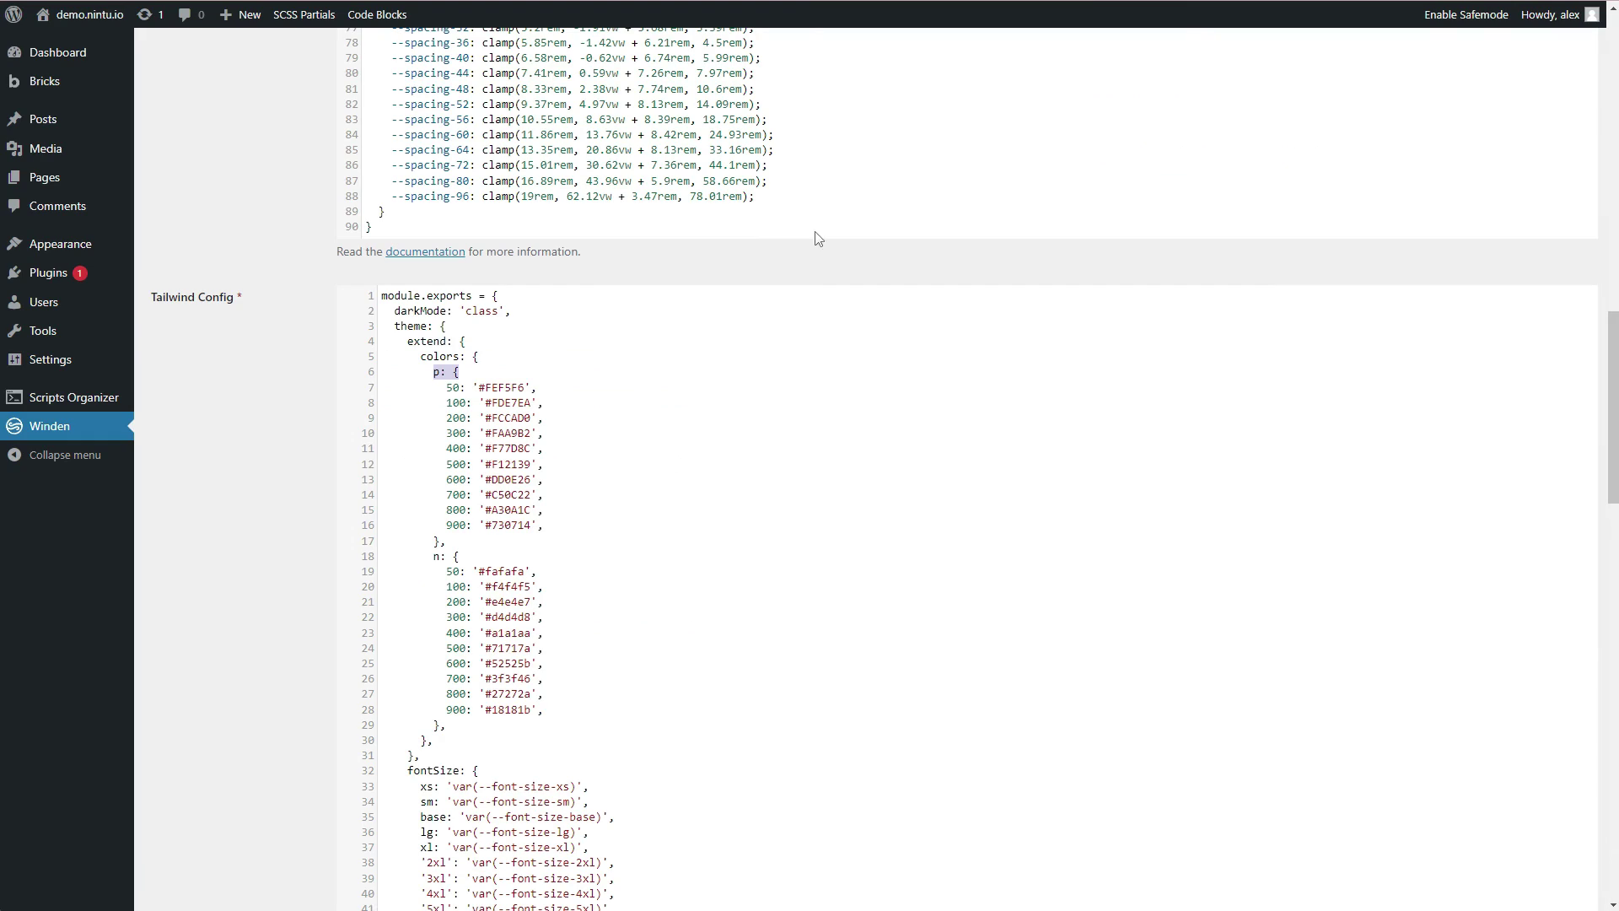
{"action": "left_click_drag", "start_coordinate": [484, 403], "coordinate": [583, 528]}
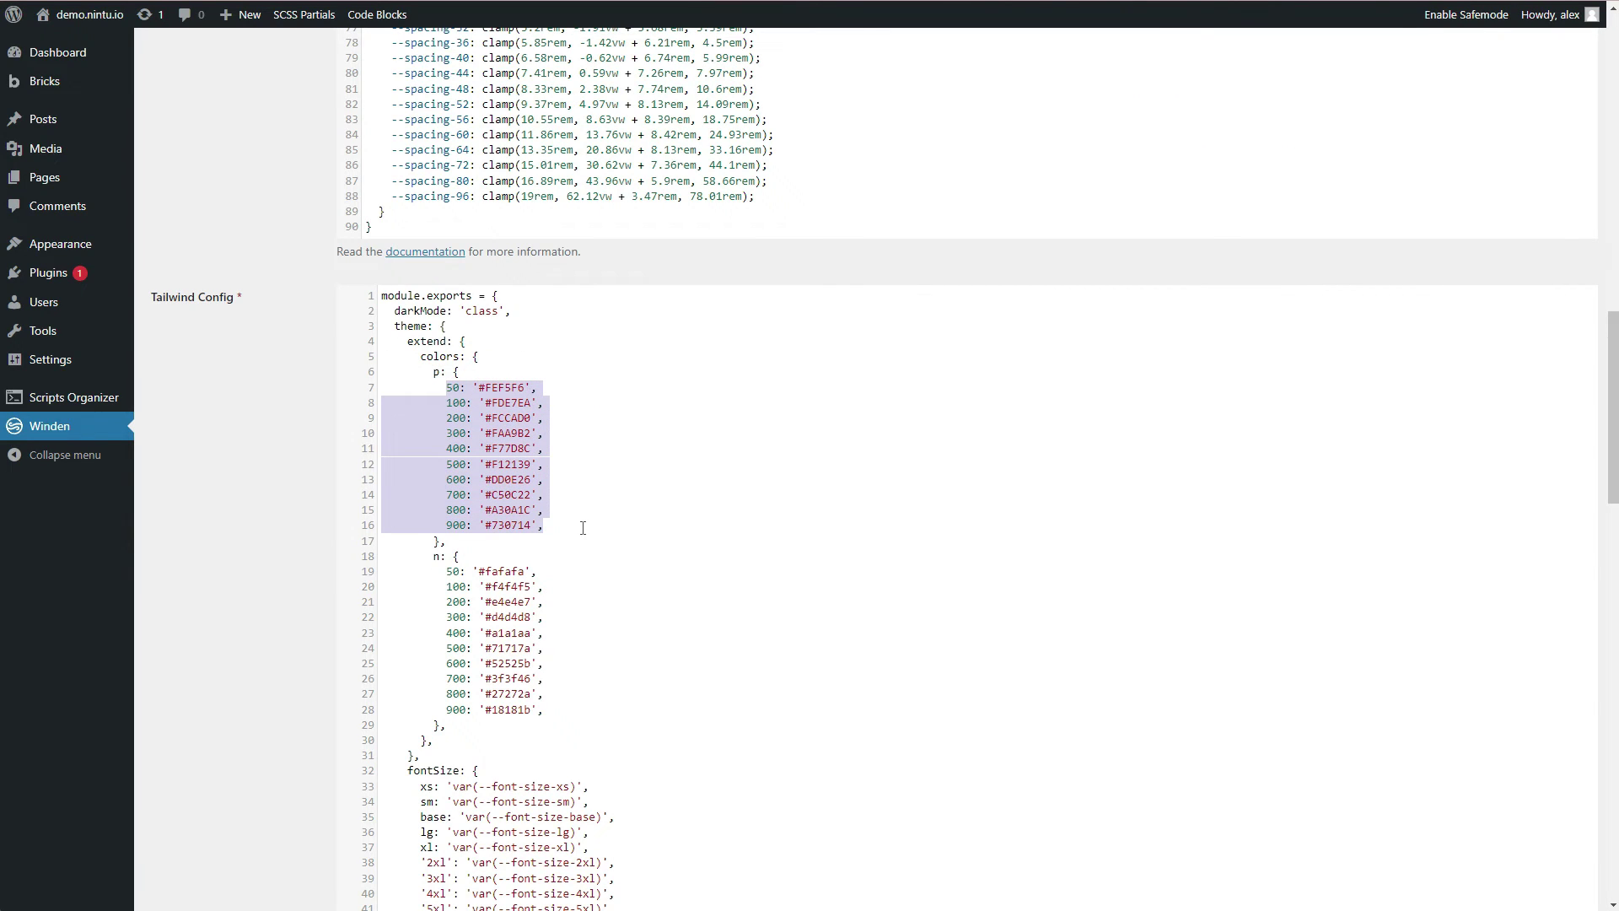
{"action": "key", "text": "ctrl+v"}
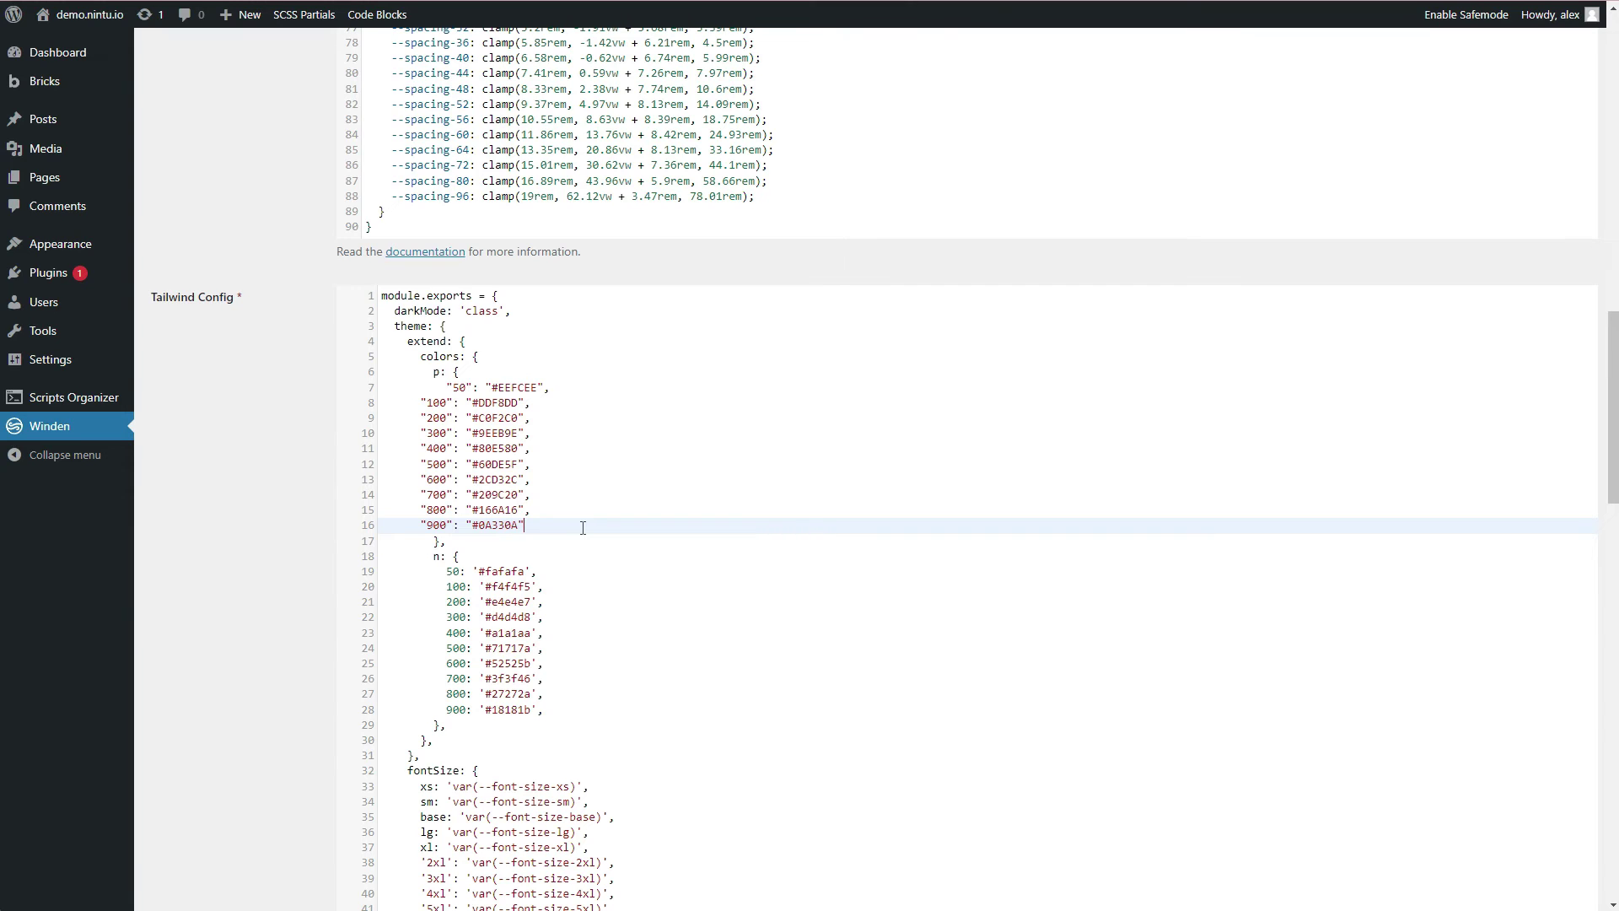
Step: Replace the n group's shades in Tailwind Config with the Neutral shades 50 to 900 copied from the Palette Generator
{"action": "key", "text": "ctrl+shift+Tab"}
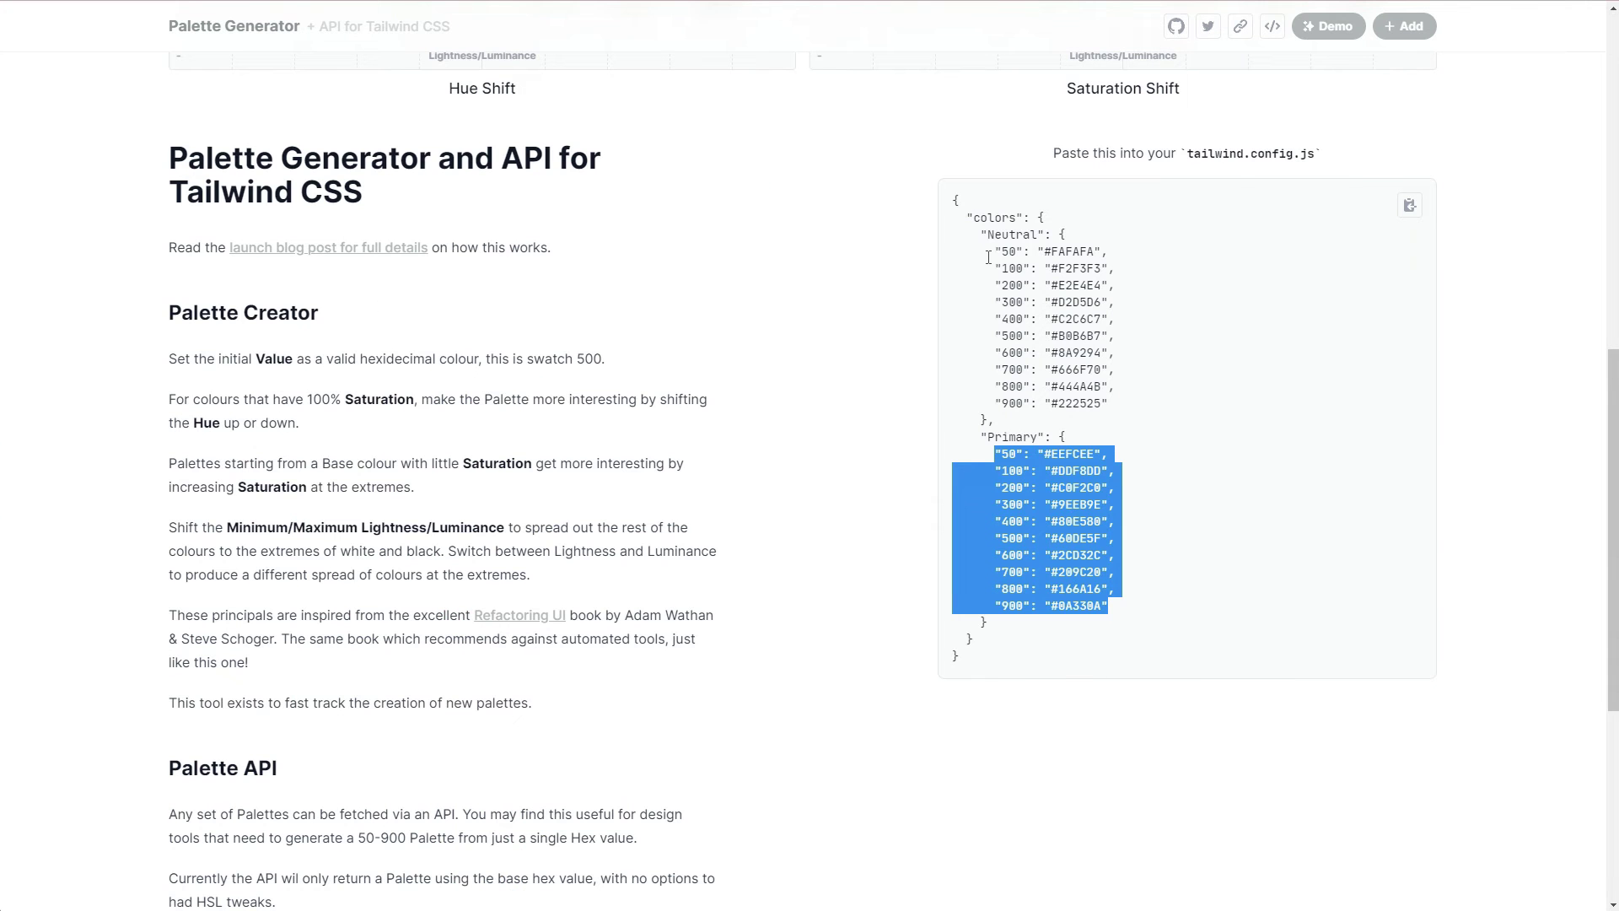
{"action": "left_click_drag", "start_coordinate": [993, 251], "coordinate": [976, 387]}
{"action": "key", "text": "ctrl+c"}
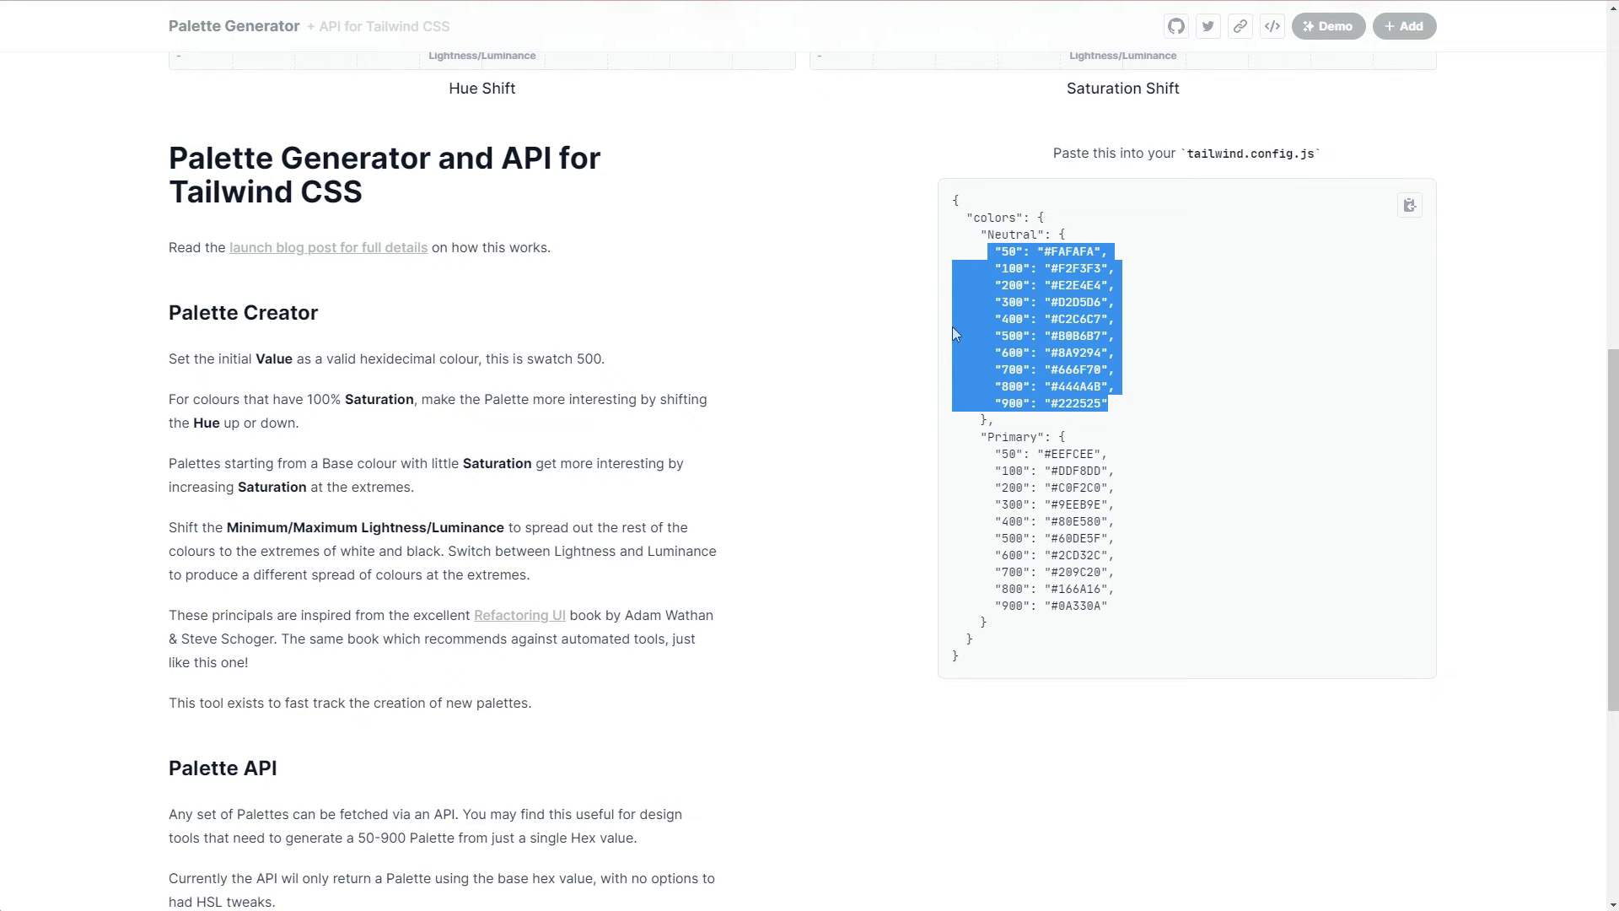
{"action": "key", "text": "alt+Tab"}
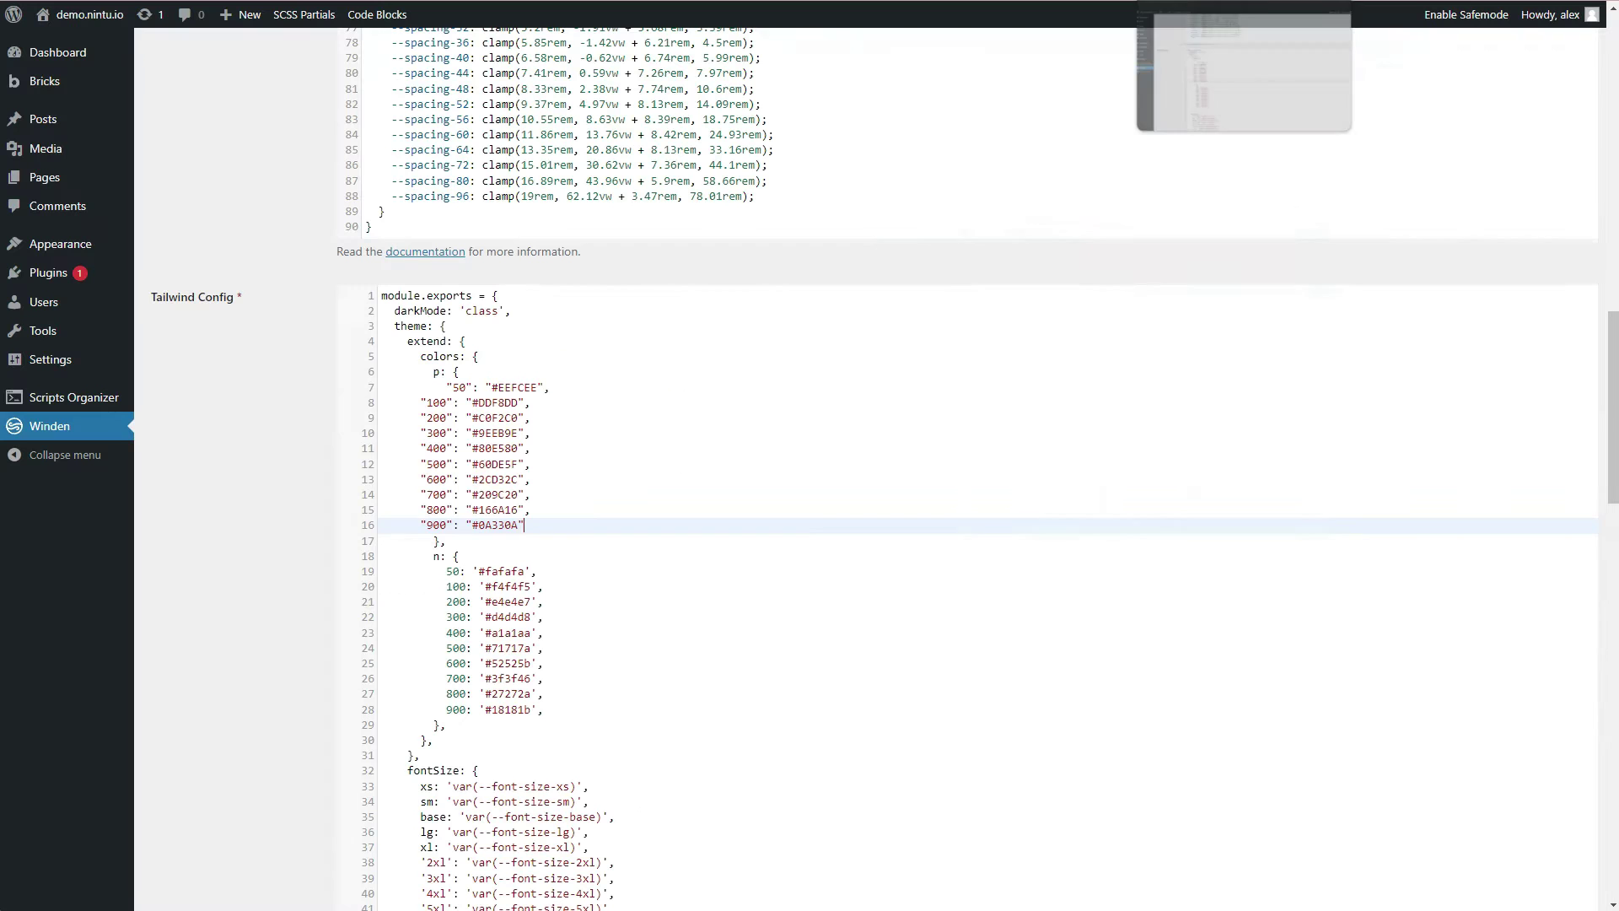
{"action": "left_click_drag", "start_coordinate": [443, 572], "coordinate": [575, 714]}
{"action": "key", "text": "ctrl+v"}
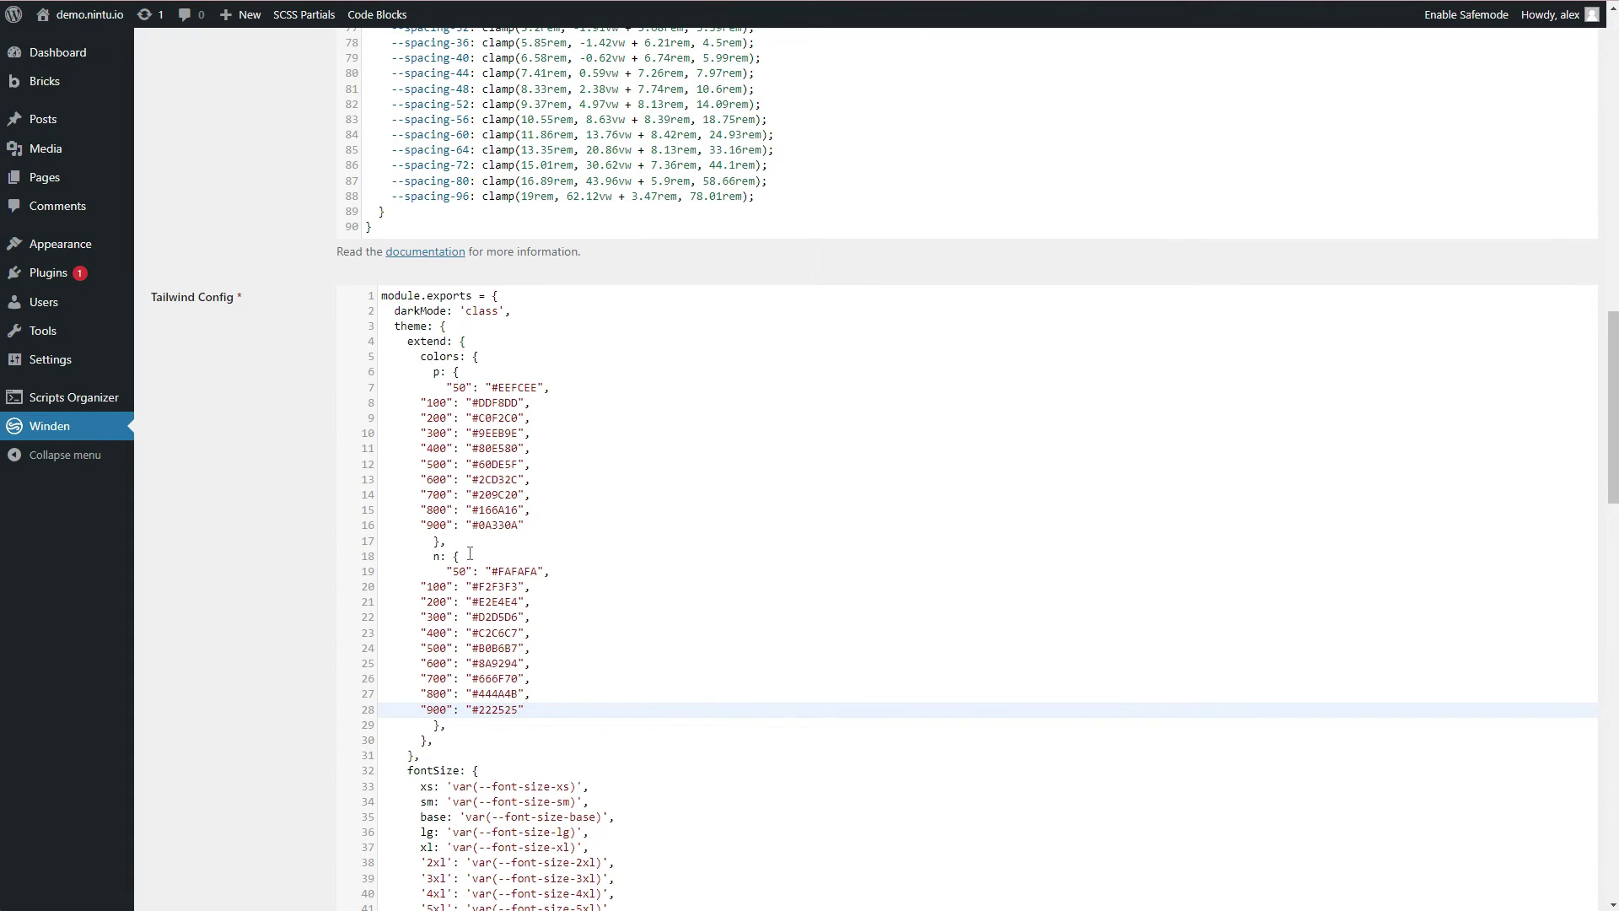
Step: Enable the cached CSS file instead of CDN and Disable for Admin under Production Mode, and save the Winden settings
{"action": "scroll", "coordinate": [470, 554], "scroll_direction": "down", "scroll_amount": 1}
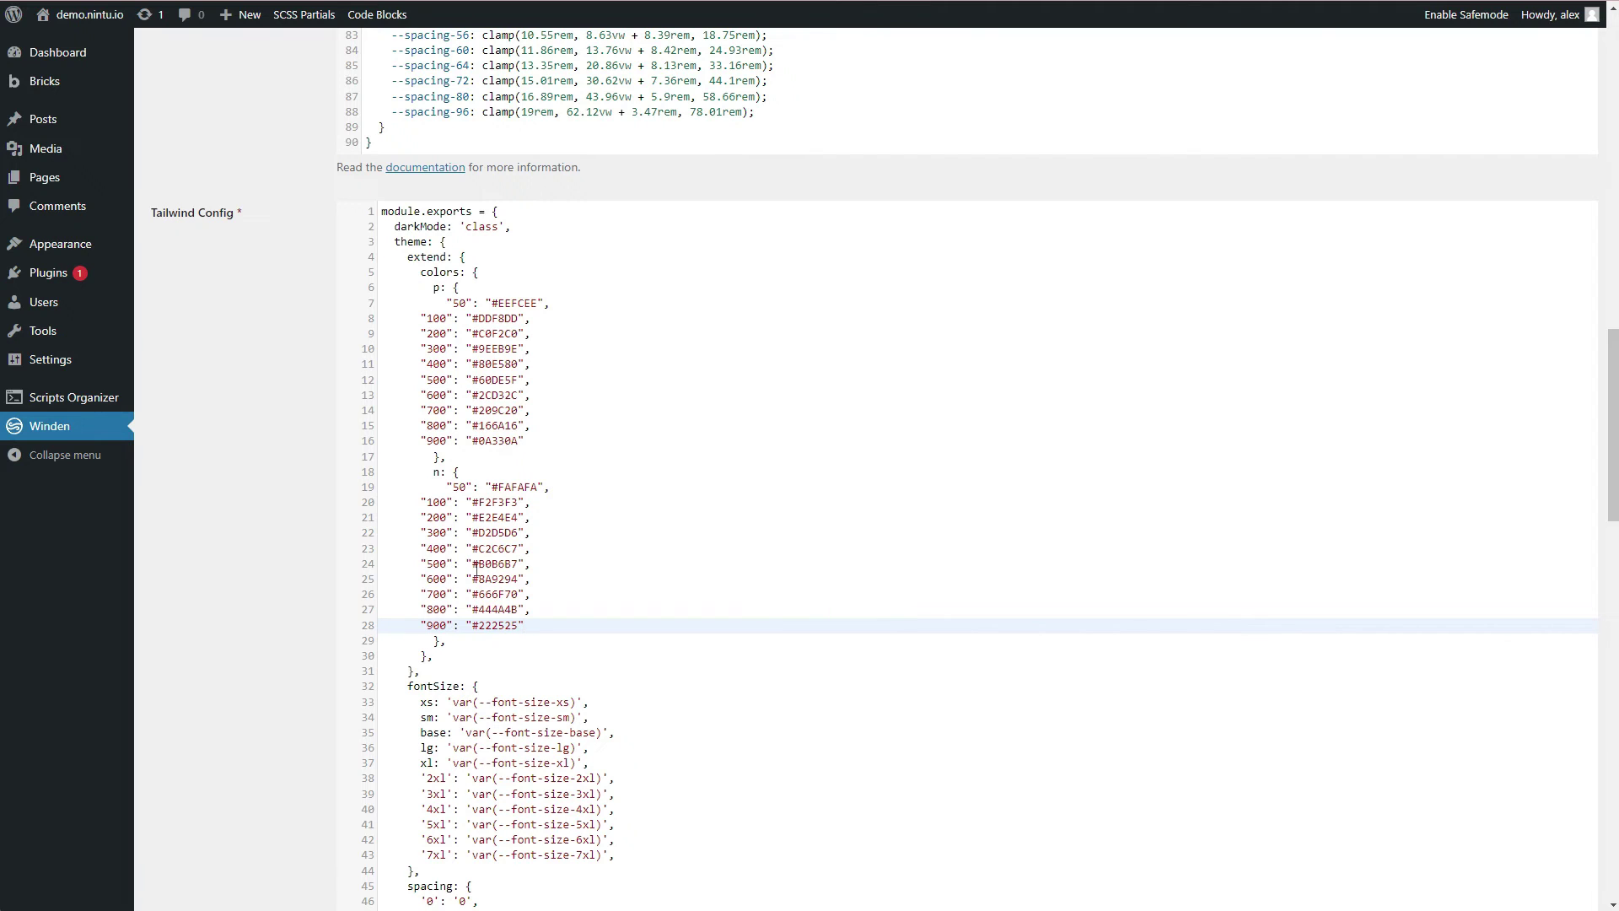
{"action": "scroll", "coordinate": [504, 571], "scroll_direction": "down", "scroll_amount": 20}
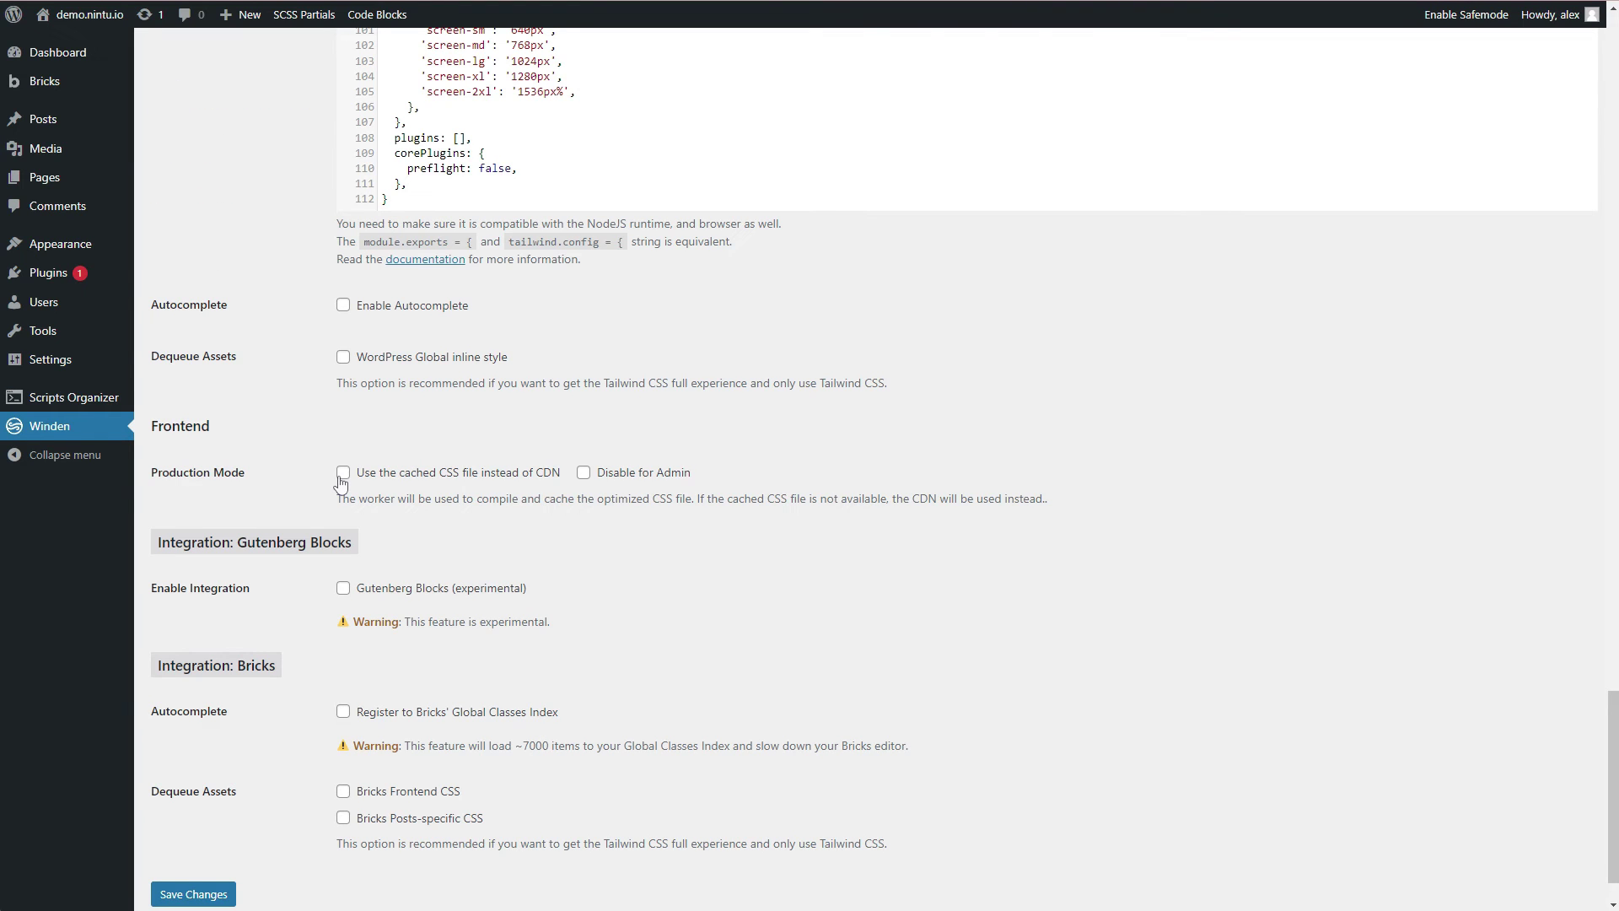
{"action": "left_click", "coordinate": [342, 475]}
{"action": "left_click", "coordinate": [584, 472]}
{"action": "left_click", "coordinate": [211, 894]}
Step: Check the Cached CSS compile details and re-generate Winden's CSS cache
{"action": "scroll", "coordinate": [272, 619], "scroll_direction": "down", "scroll_amount": 10}
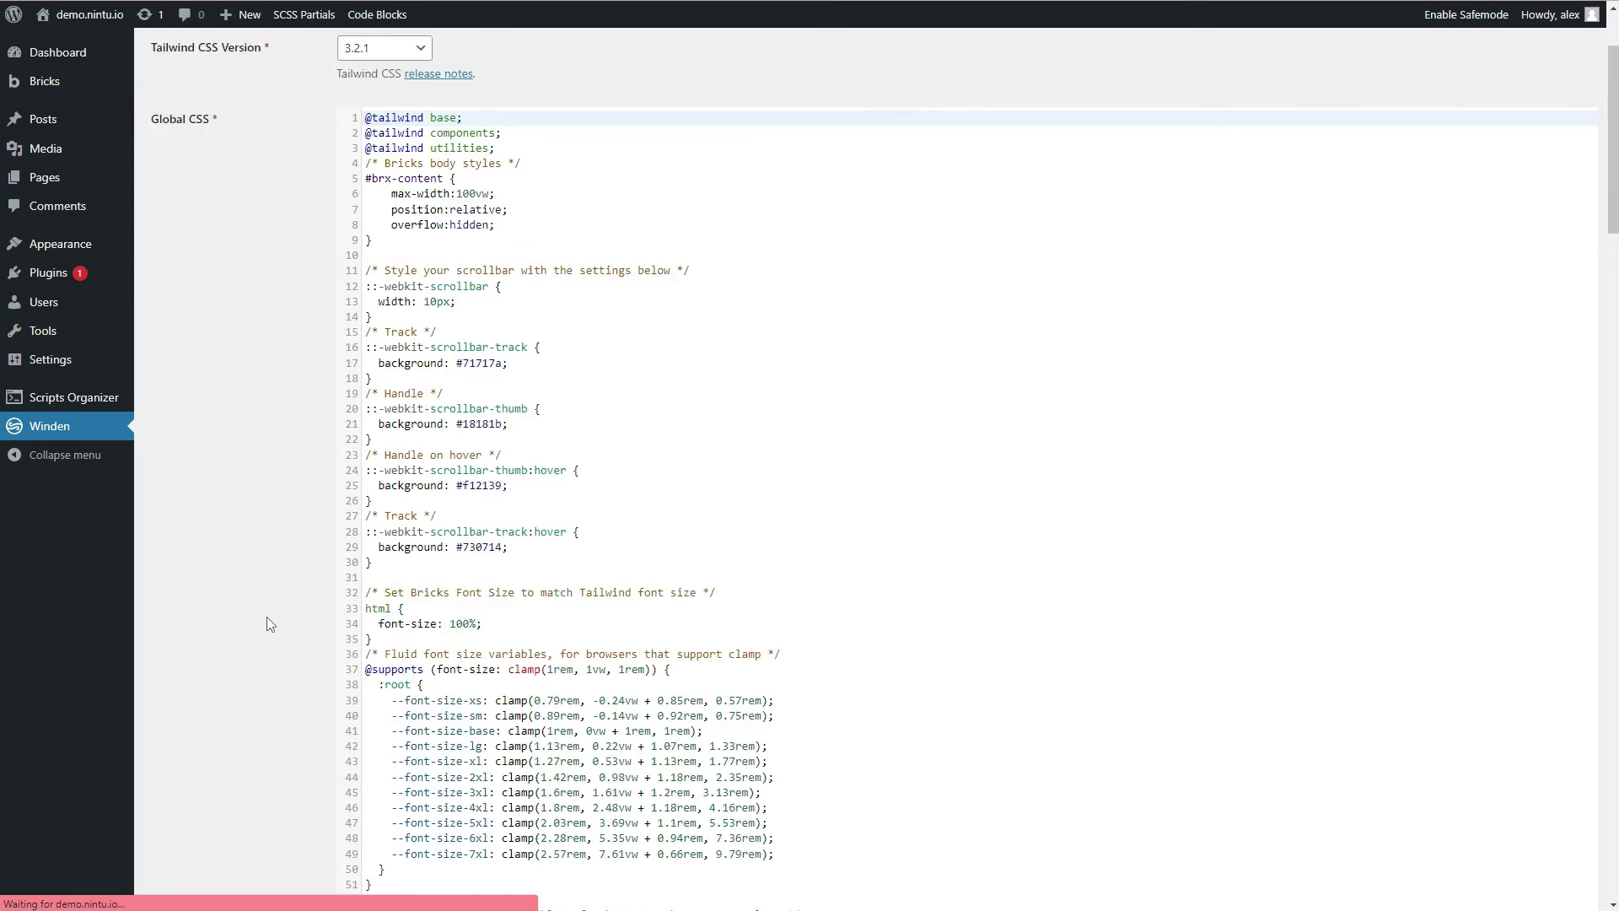
{"action": "scroll", "coordinate": [270, 616], "scroll_direction": "down", "scroll_amount": 13}
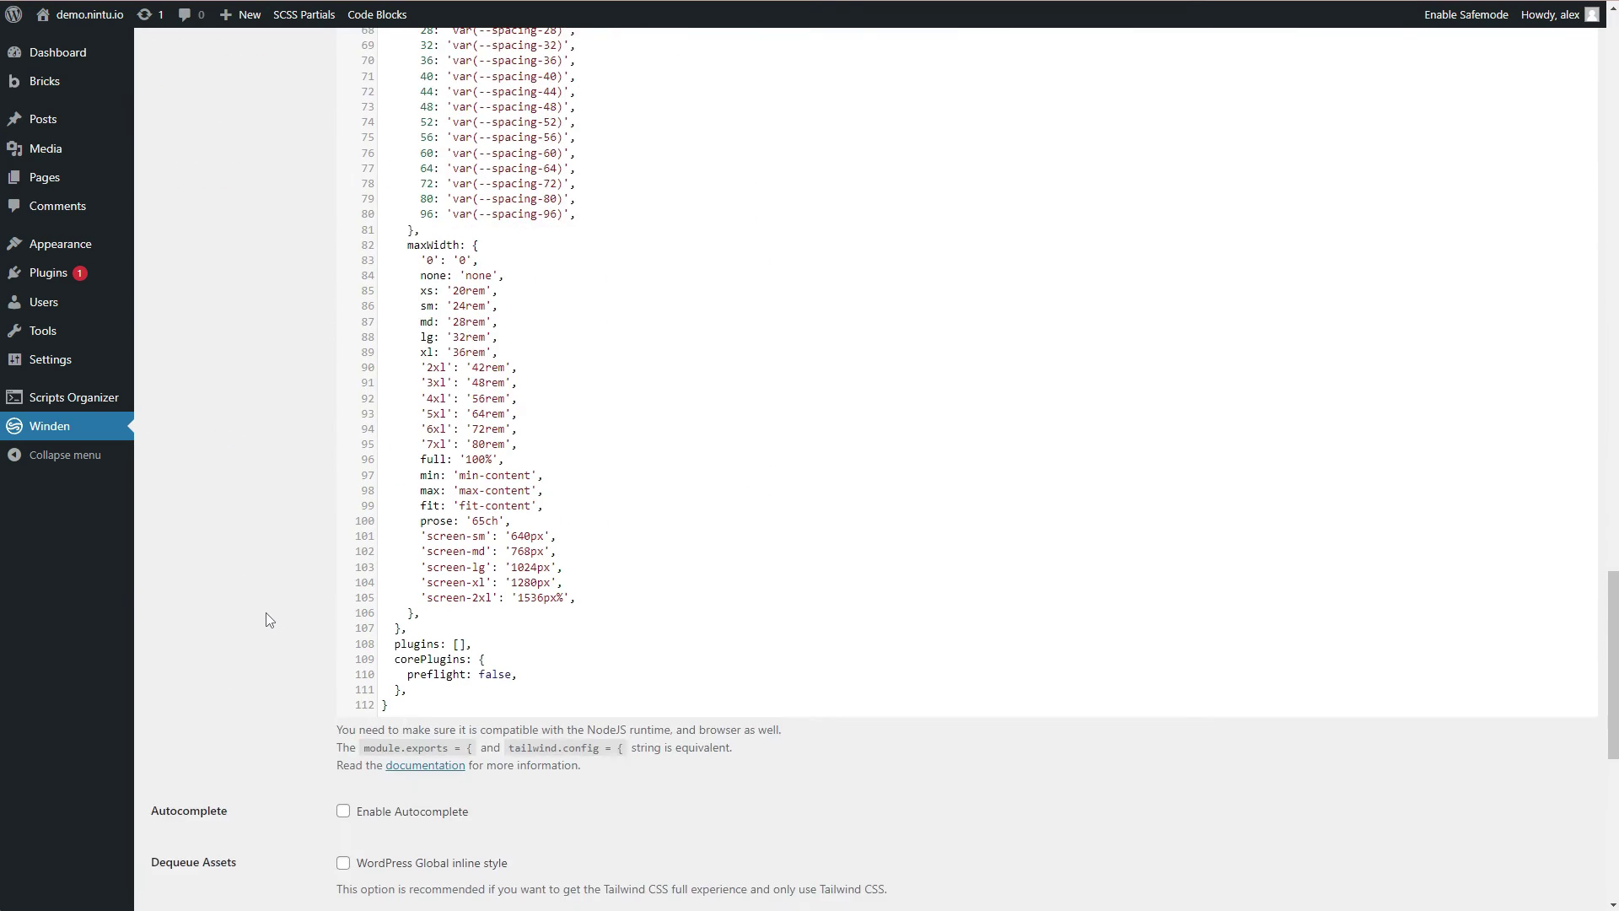
{"action": "scroll", "coordinate": [268, 621], "scroll_direction": "down", "scroll_amount": 5}
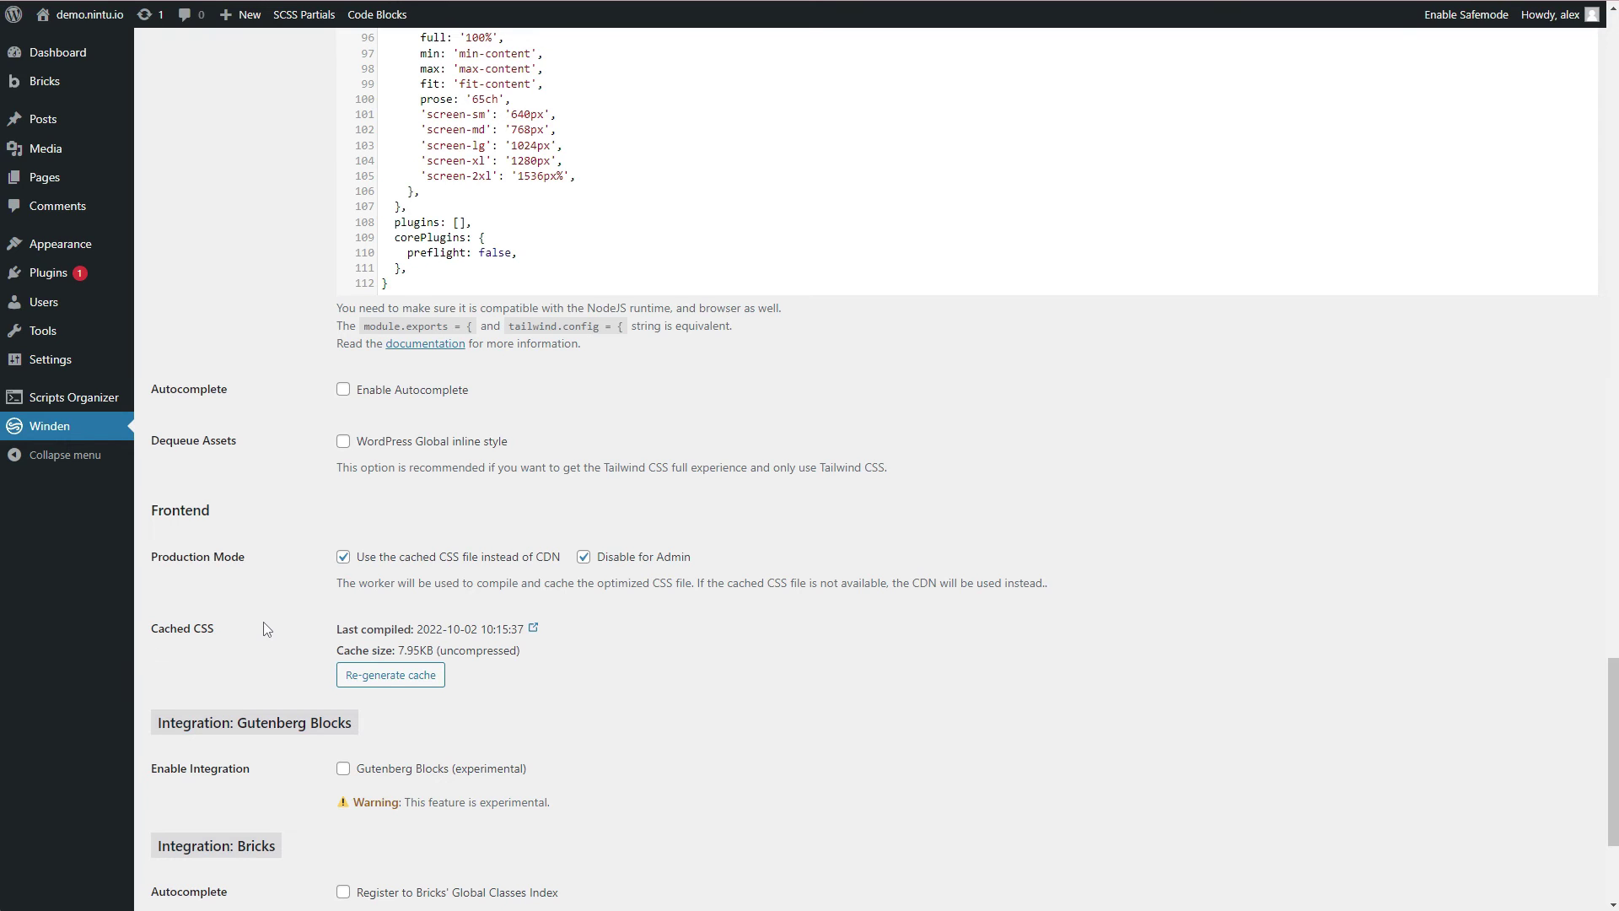
{"action": "scroll", "coordinate": [278, 609], "scroll_direction": "down", "scroll_amount": 1}
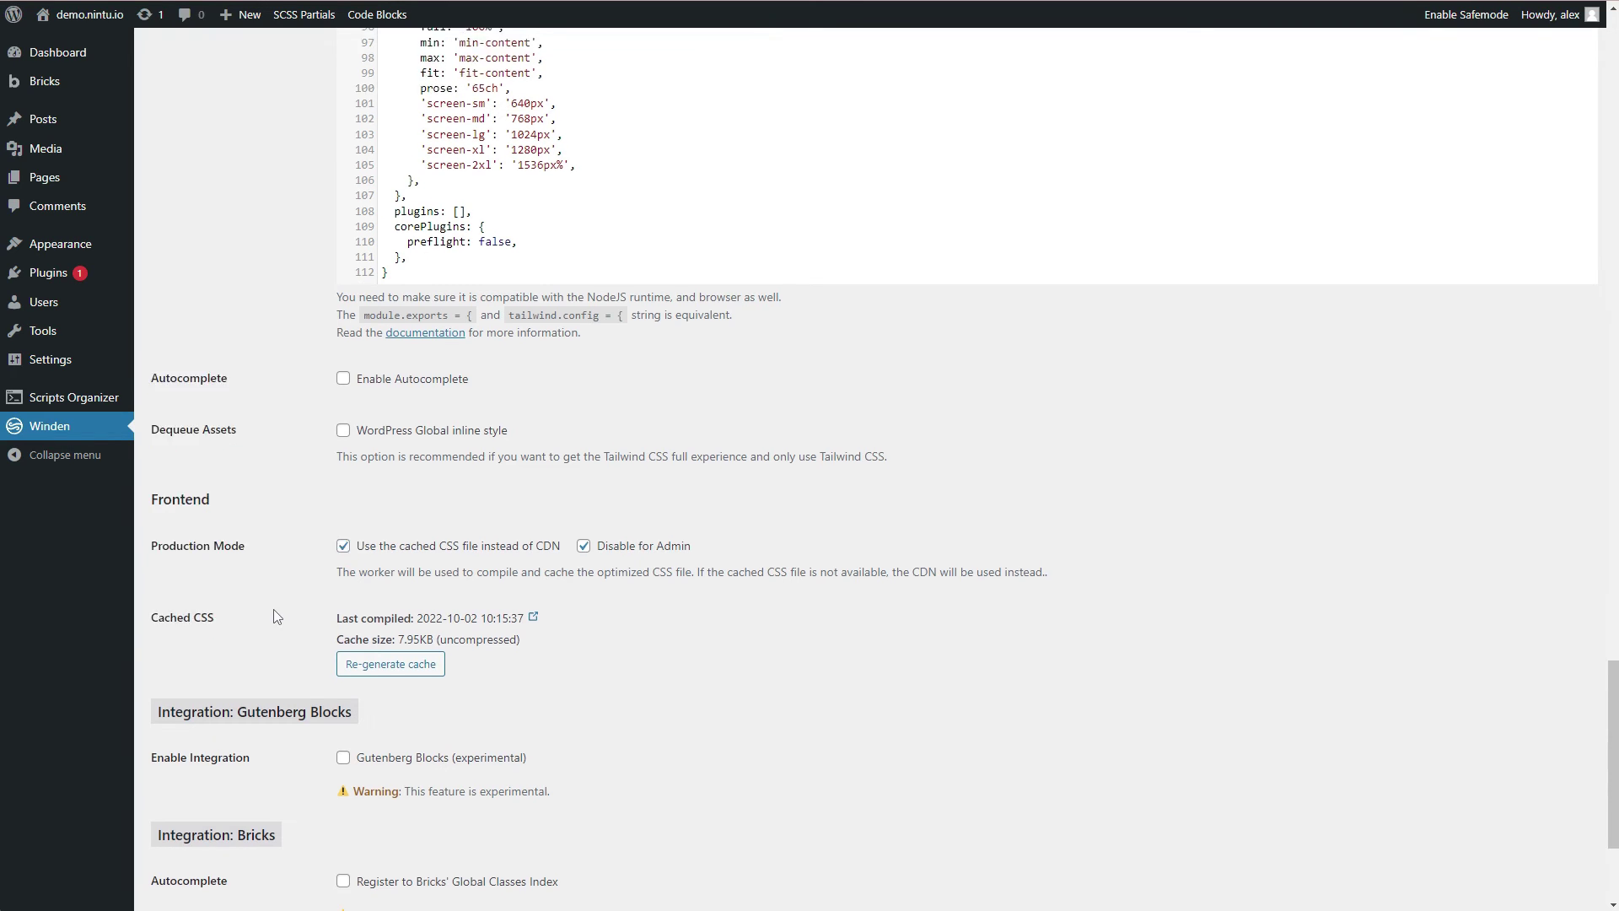
{"action": "left_click_drag", "start_coordinate": [398, 566], "coordinate": [436, 565]}
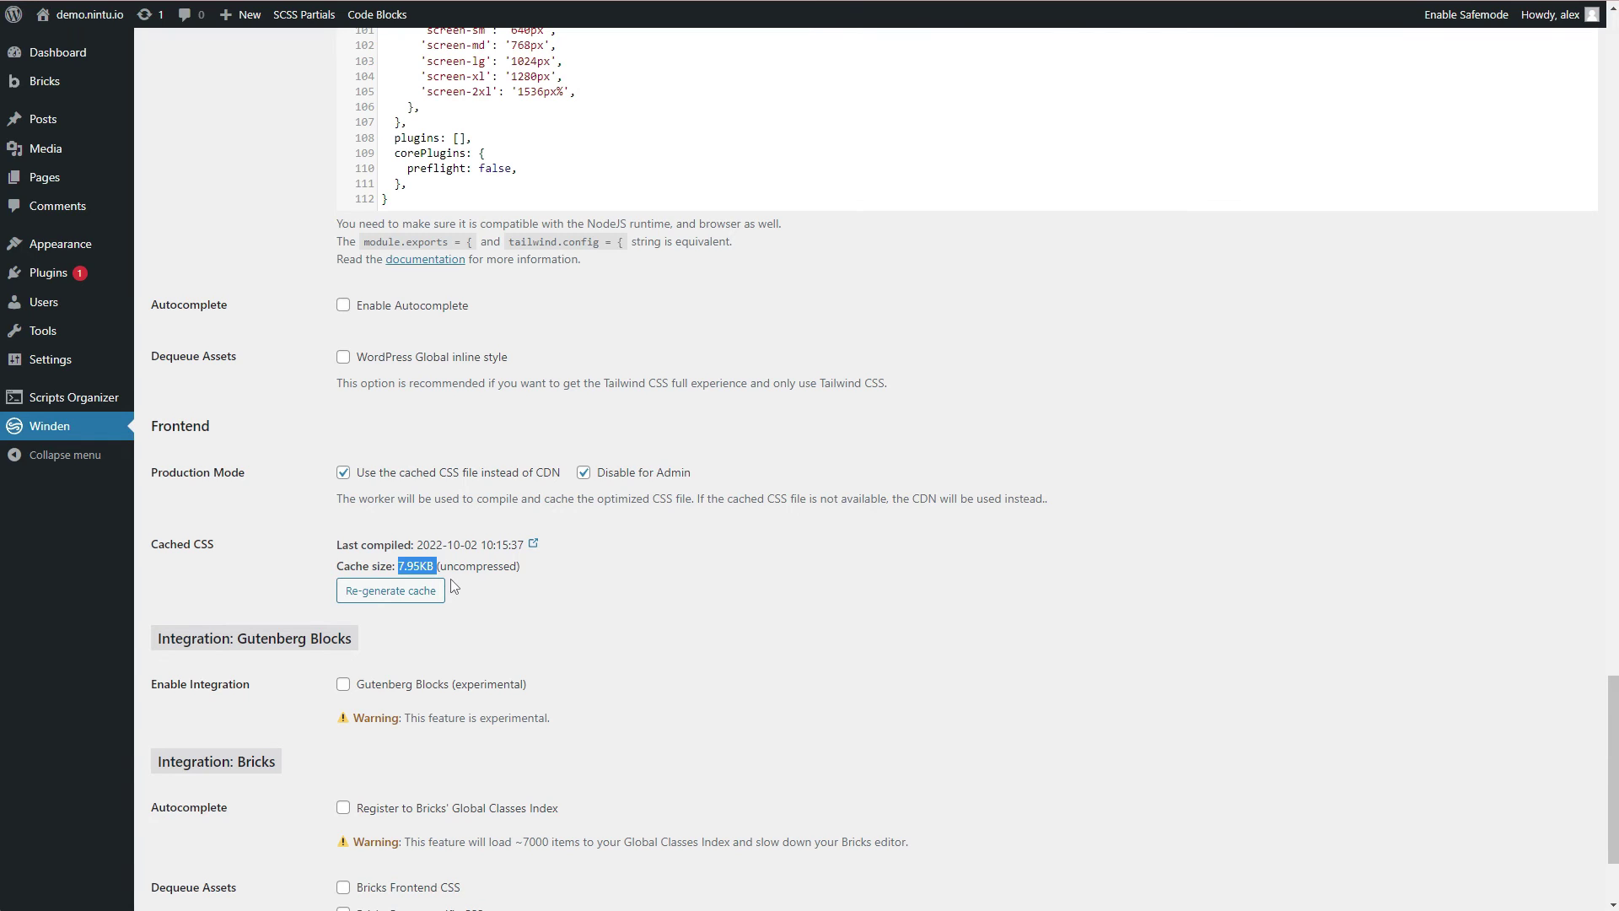
{"action": "left_click", "coordinate": [549, 577]}
{"action": "left_click", "coordinate": [392, 596]}
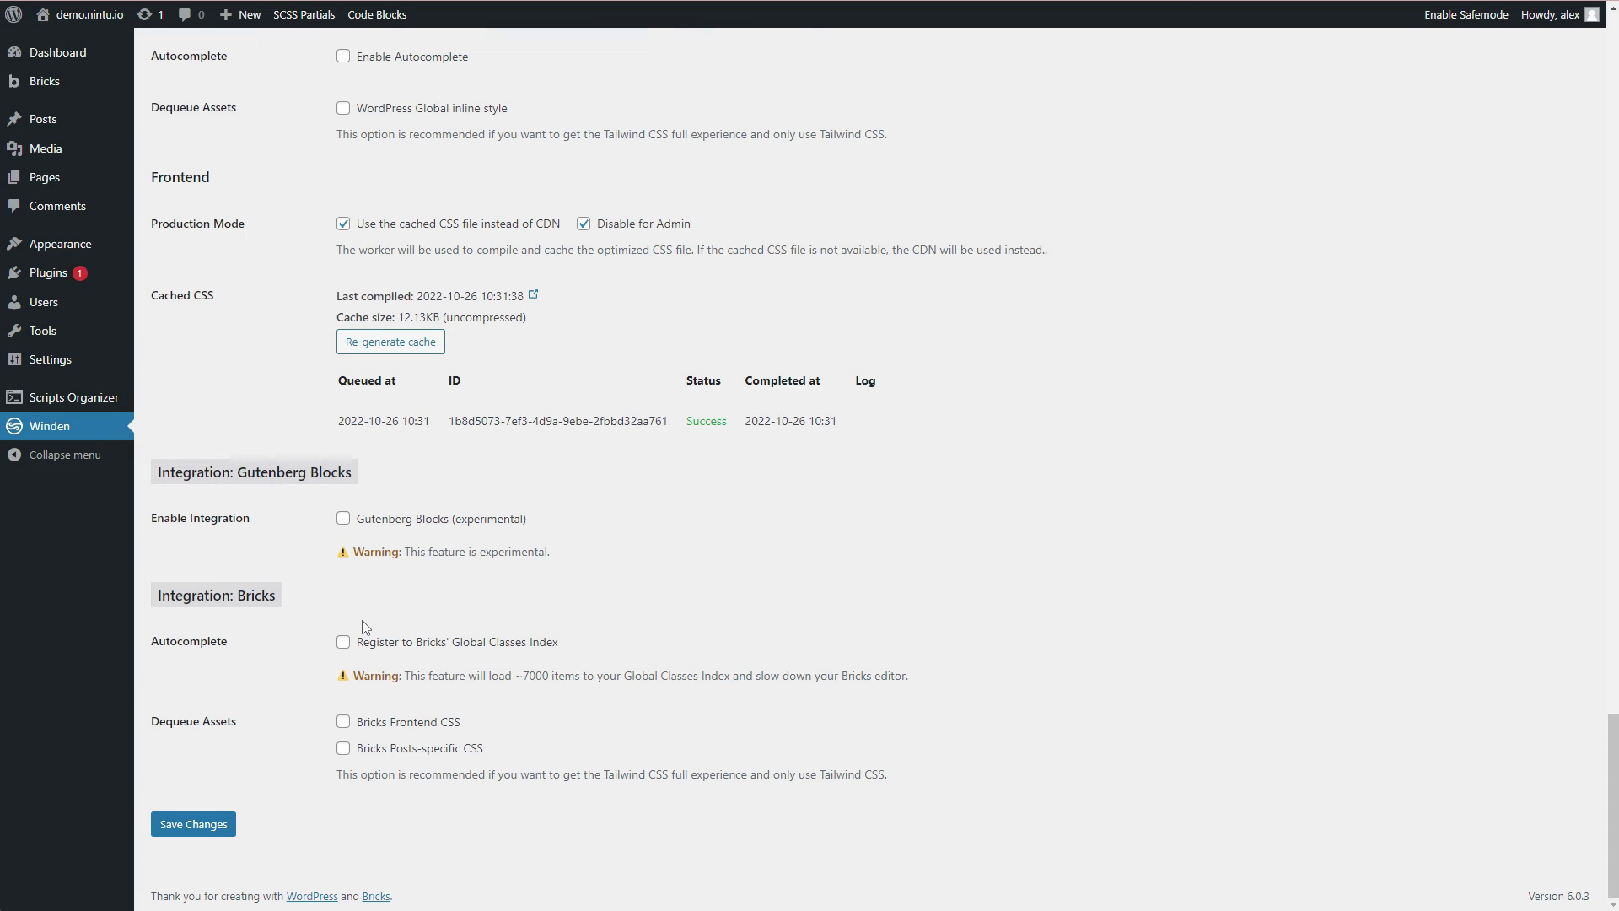
Step: Create a new WordPress page titled "test 2345"
{"action": "scroll", "coordinate": [279, 283], "scroll_direction": "up", "scroll_amount": 15}
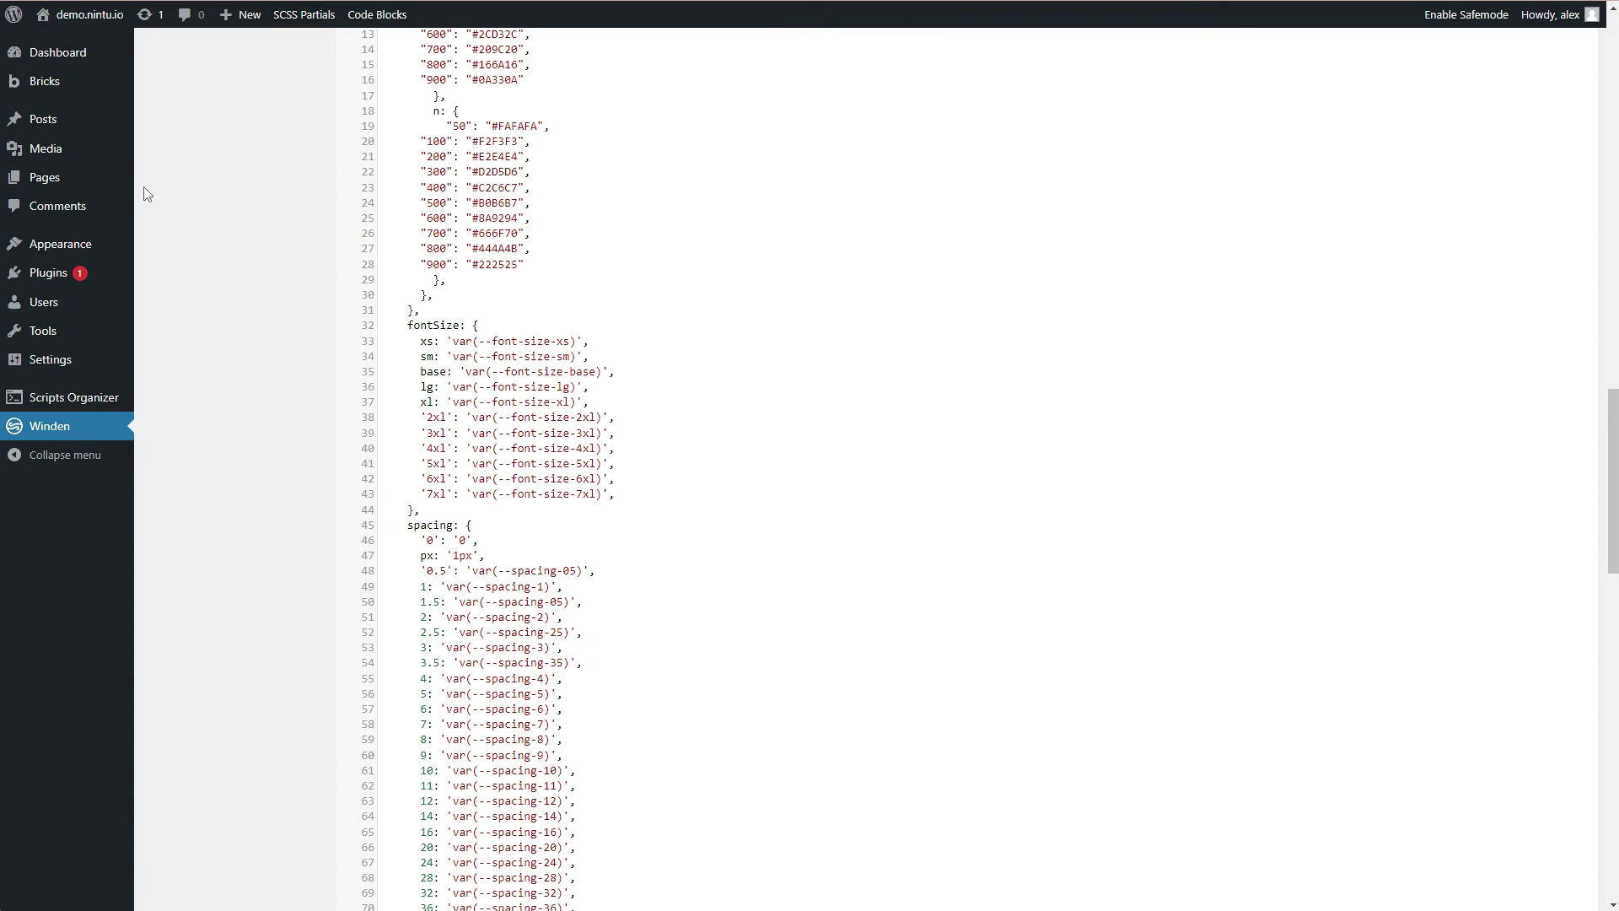
{"action": "mouse_move", "coordinate": [59, 187]}
{"action": "left_click", "coordinate": [188, 187]}
{"action": "left_click", "coordinate": [240, 59]}
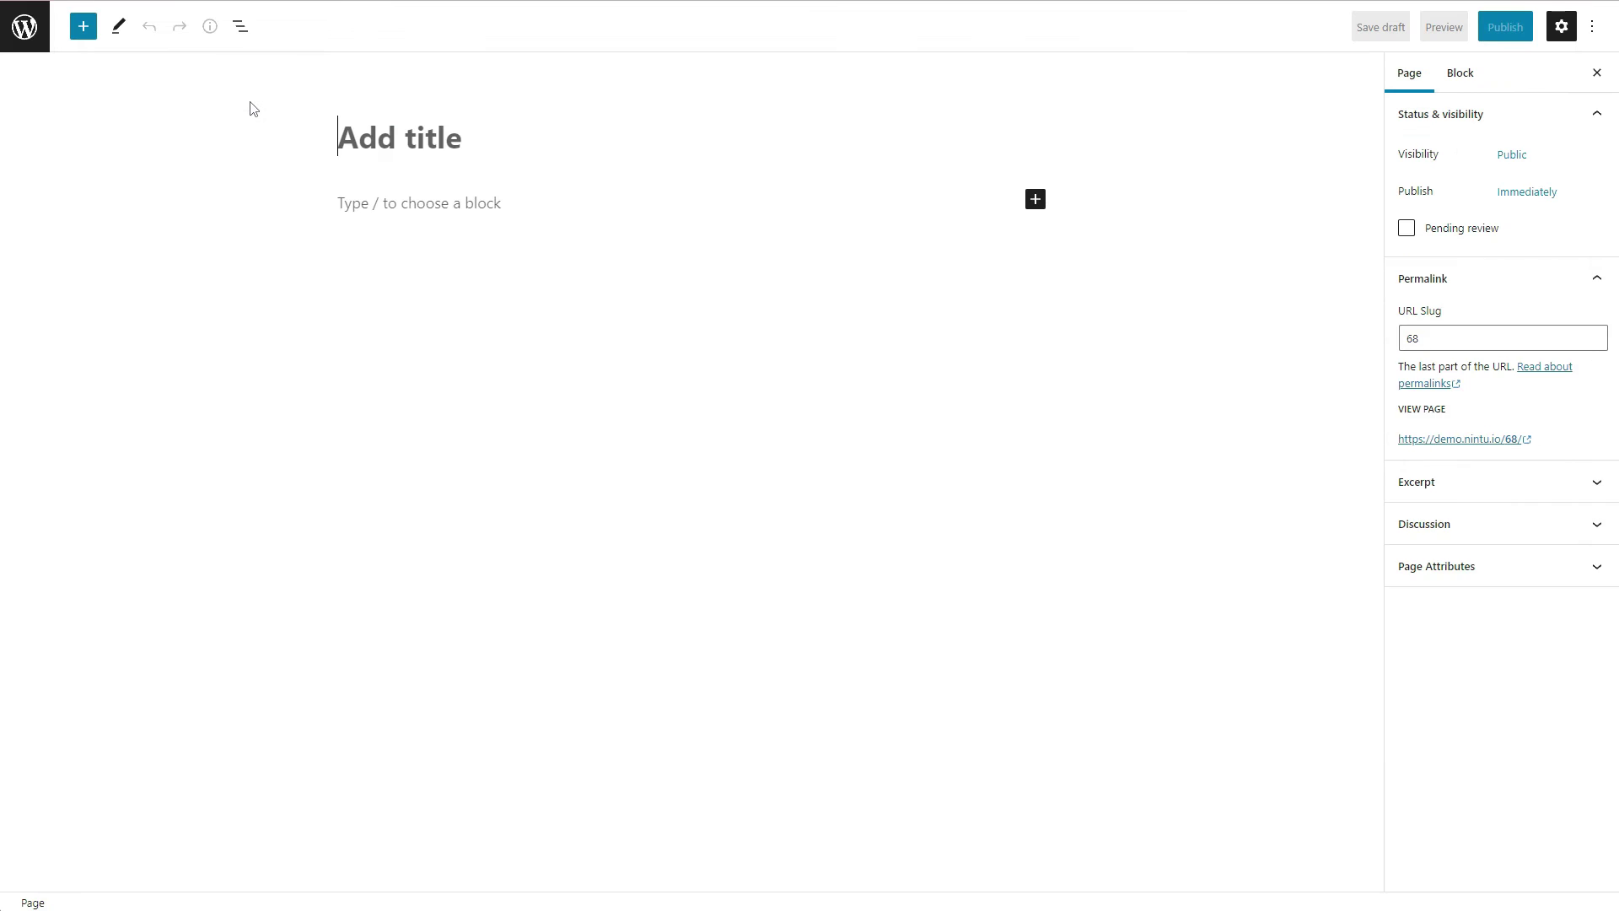
{"action": "type", "text": "tes"}
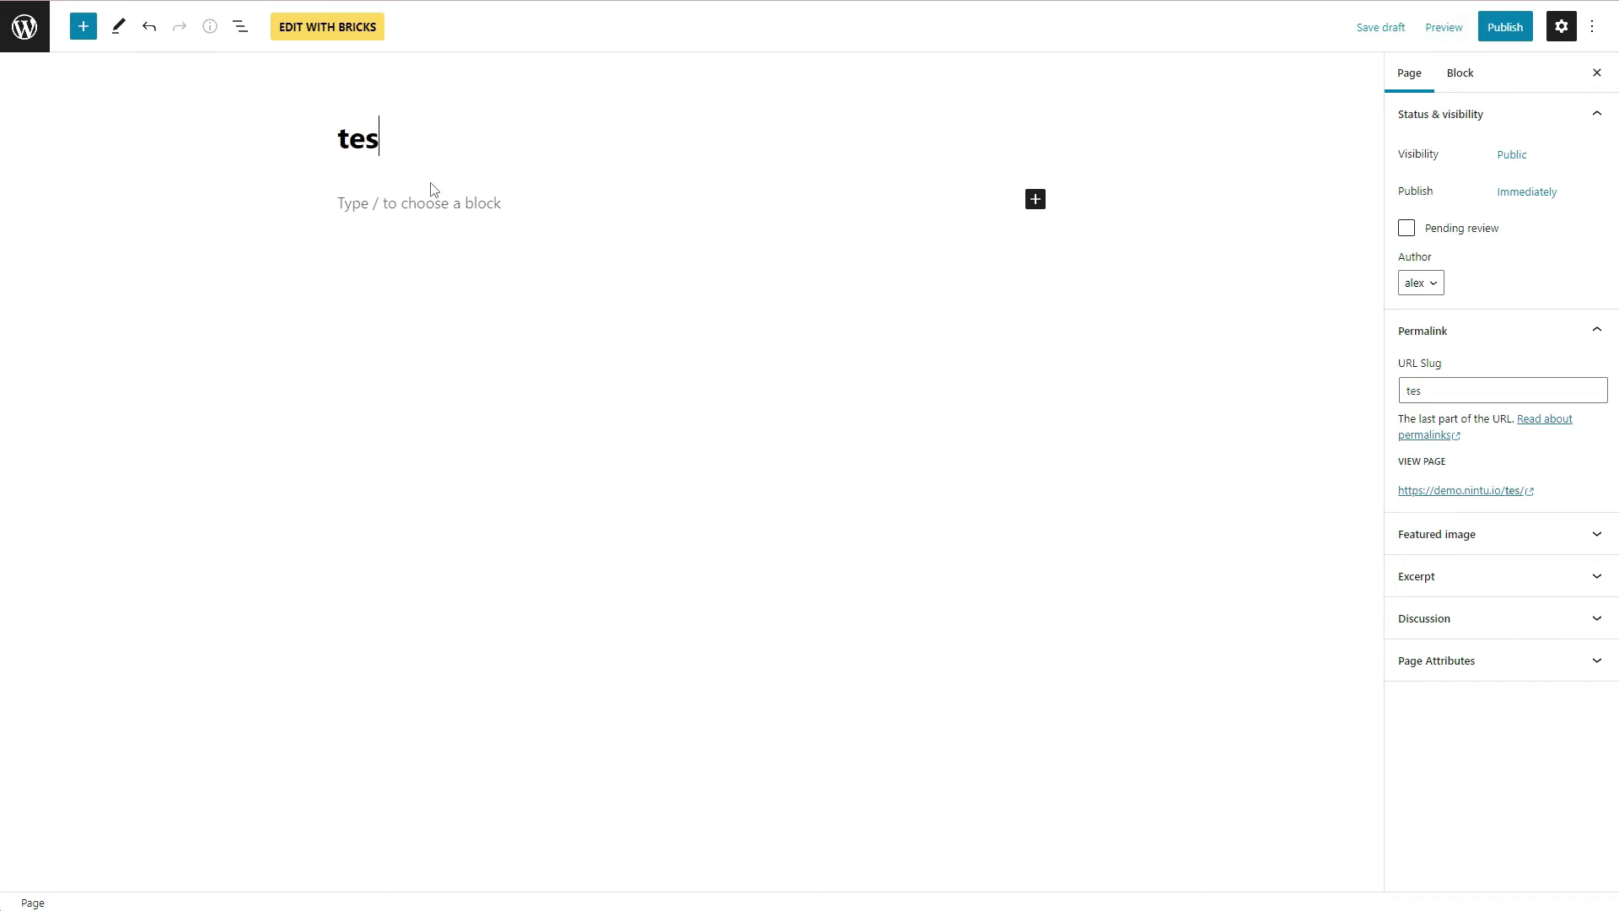
{"action": "type", "text": "t 2345"}
{"action": "left_click", "coordinate": [416, 206]}
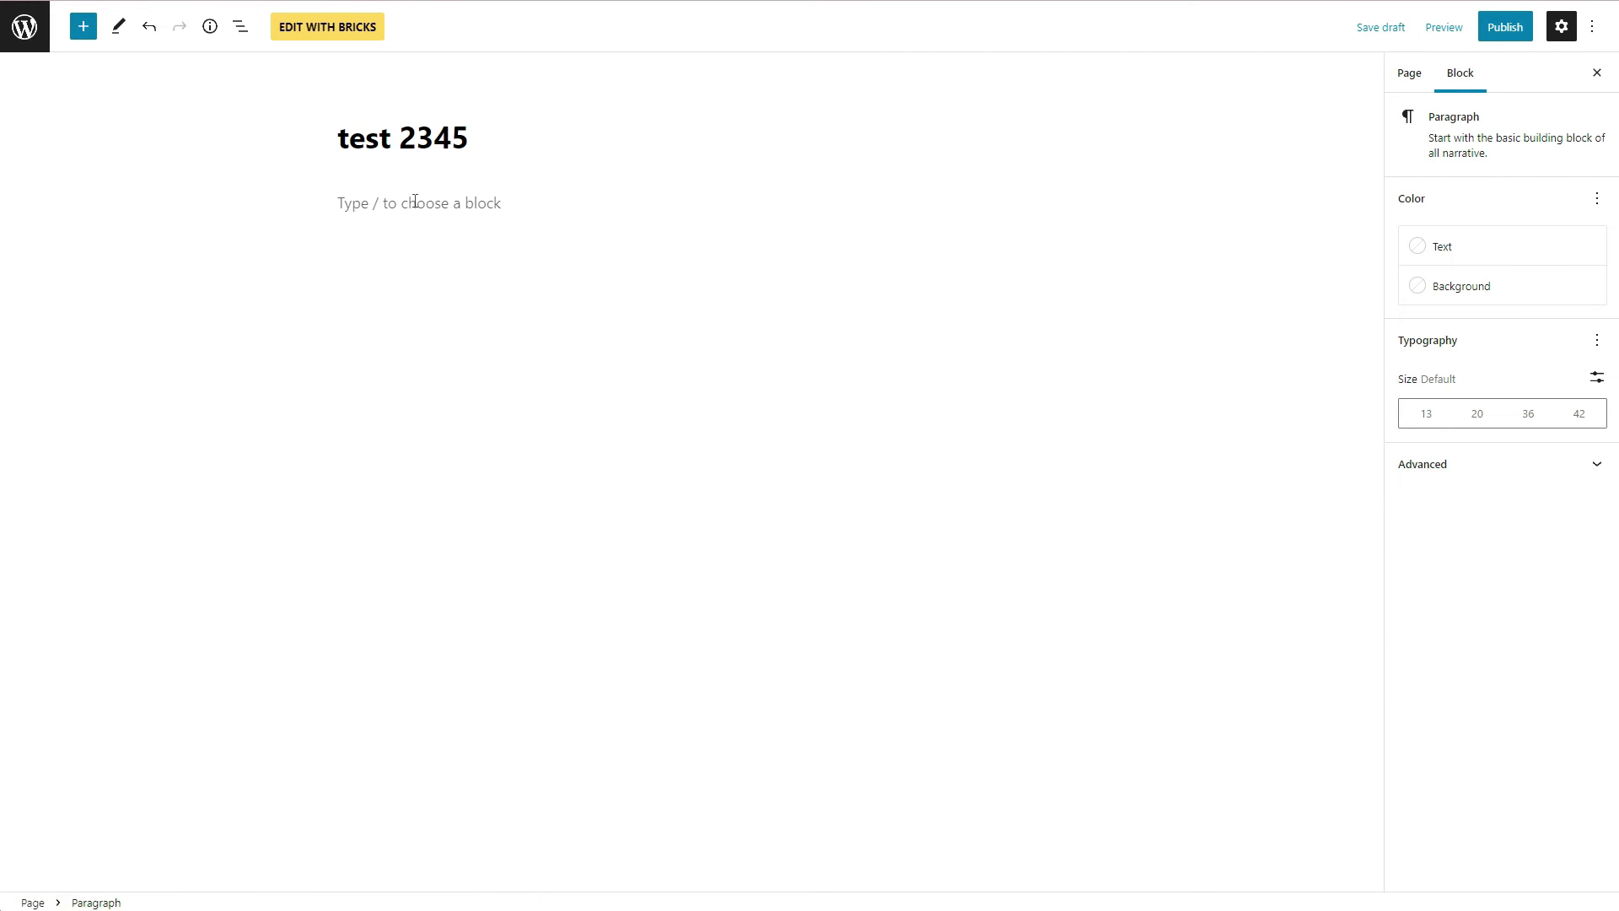
Step: Publish the new page and open it for editing with Bricks
{"action": "left_click", "coordinate": [1505, 27]}
{"action": "left_click", "coordinate": [1447, 27]}
{"action": "left_click", "coordinate": [370, 36]}
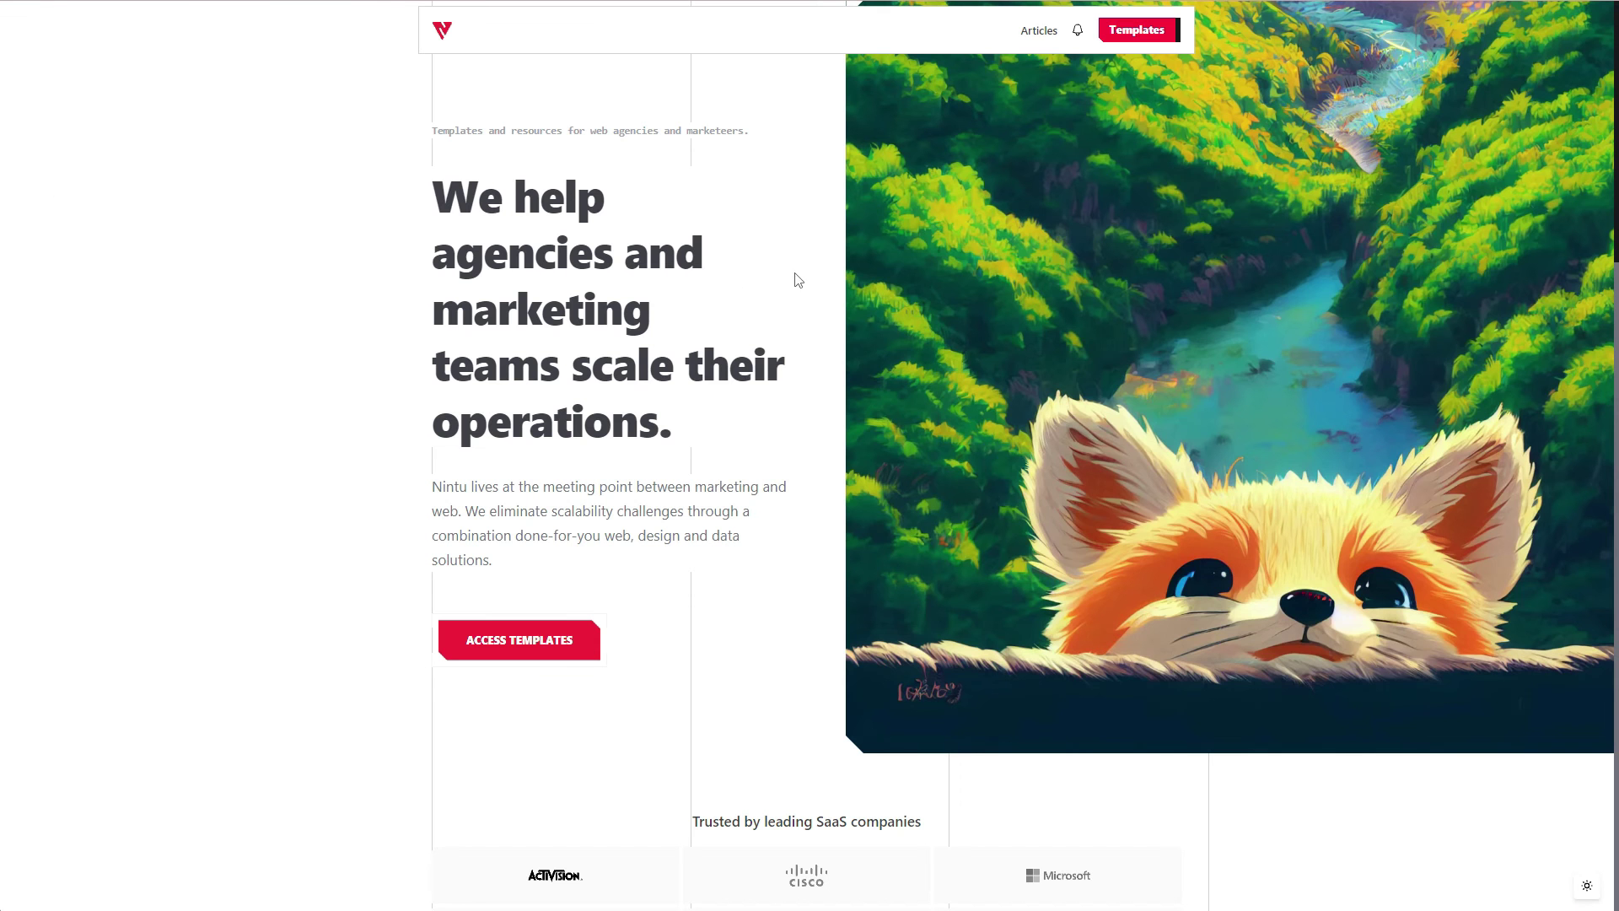
Step: Switch to the Nintu website and open the Hero templates category in its template library
{"action": "left_click", "coordinate": [1137, 30]}
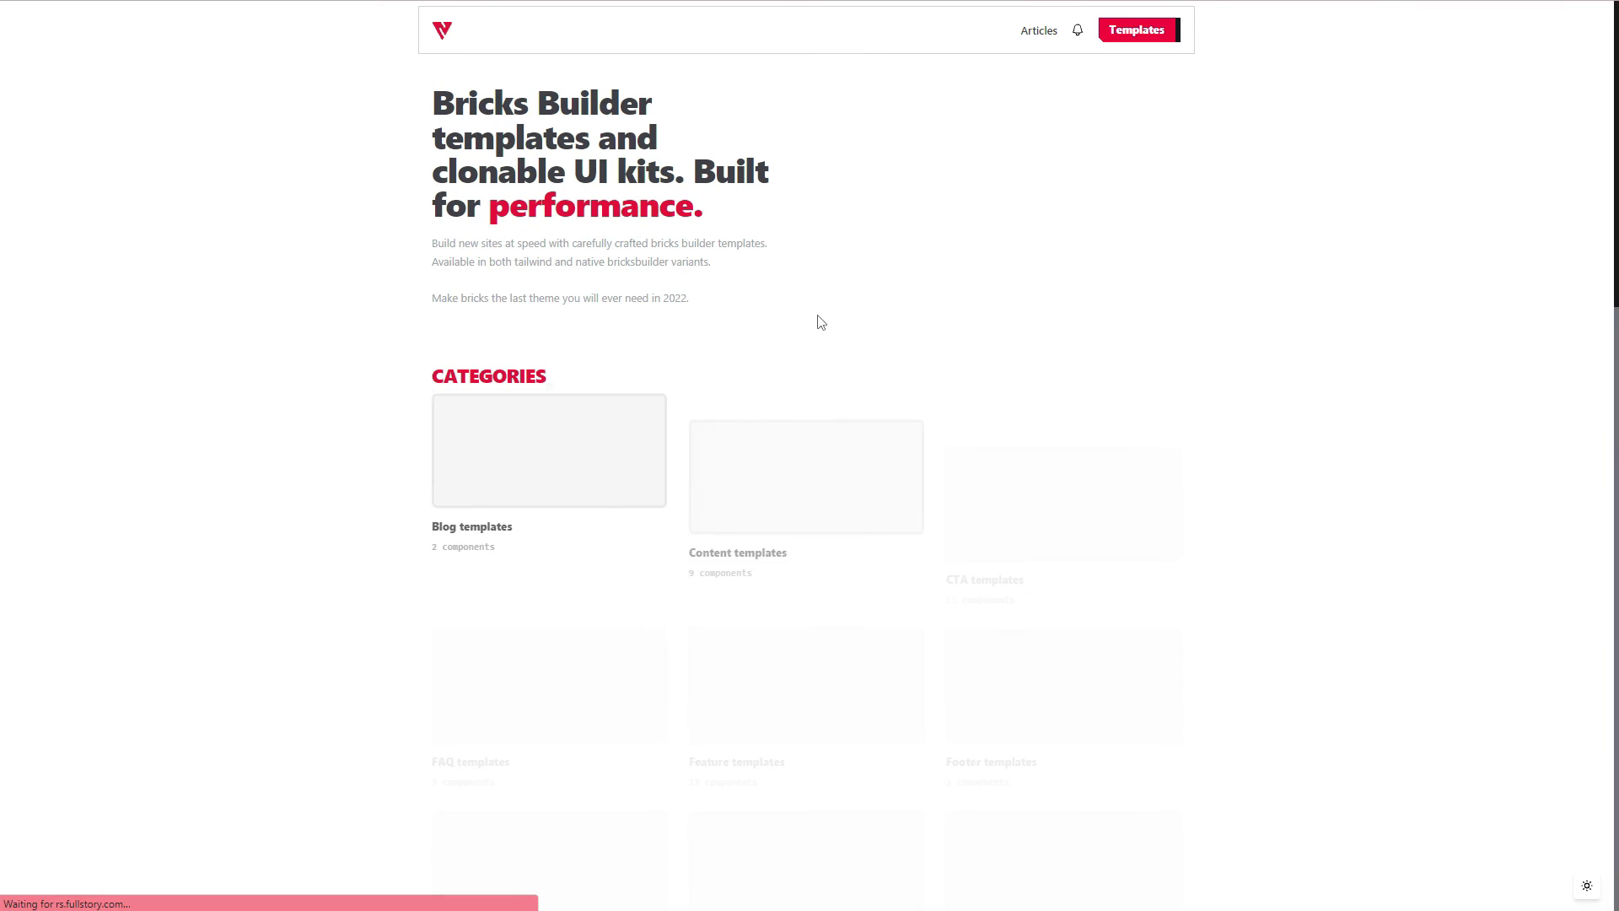
{"action": "scroll", "coordinate": [362, 296], "scroll_direction": "down", "scroll_amount": 3}
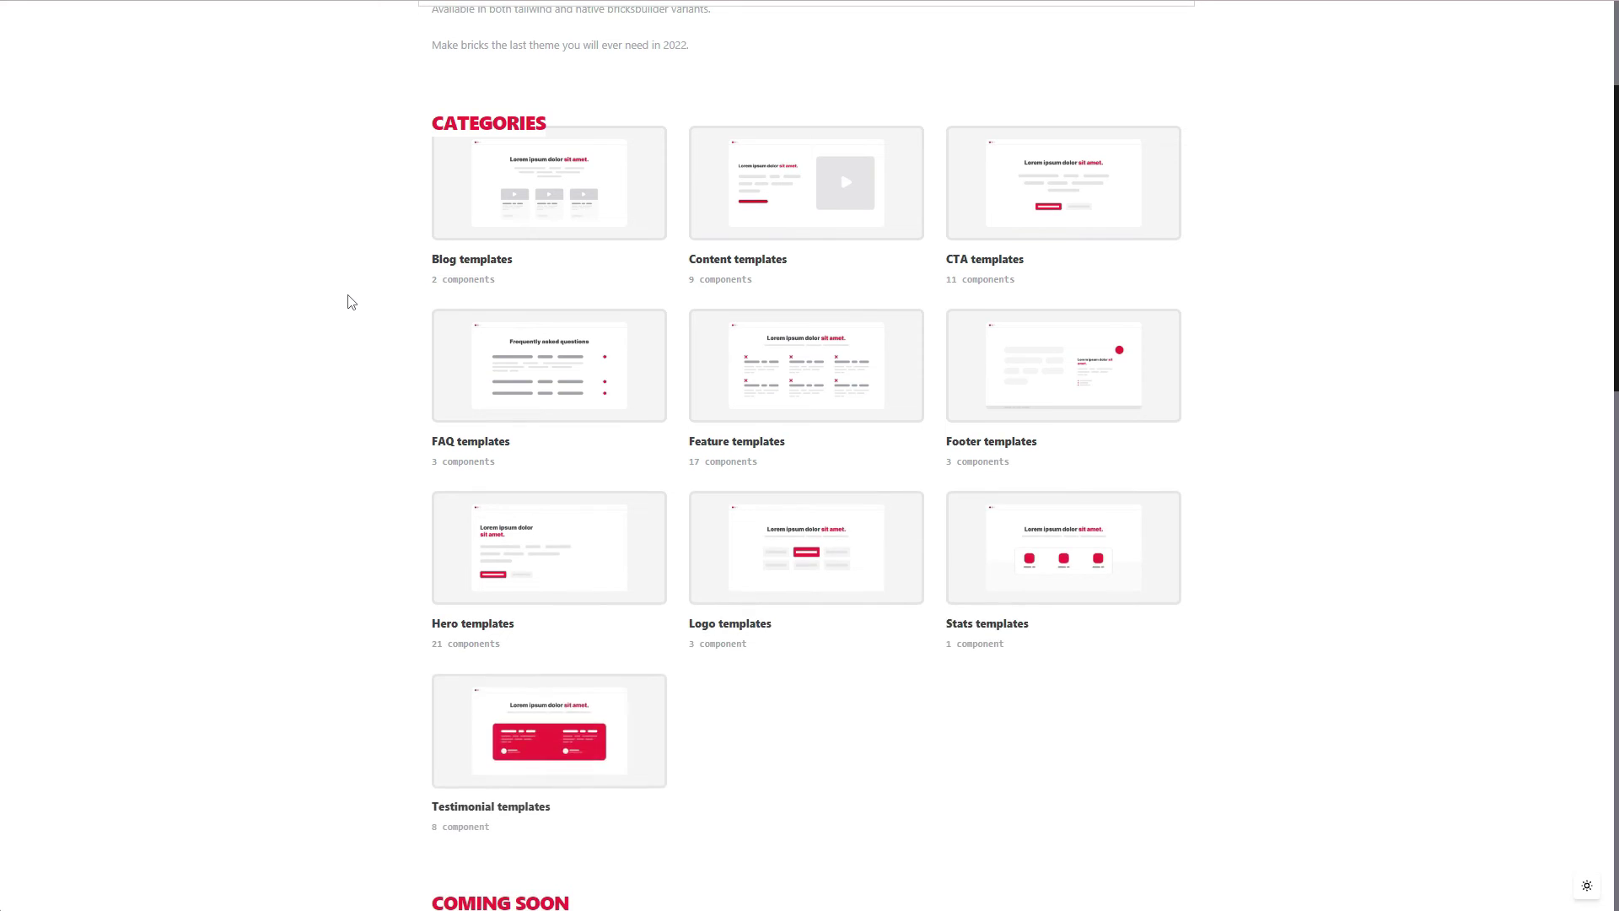
{"action": "scroll", "coordinate": [344, 285], "scroll_direction": "down", "scroll_amount": 1}
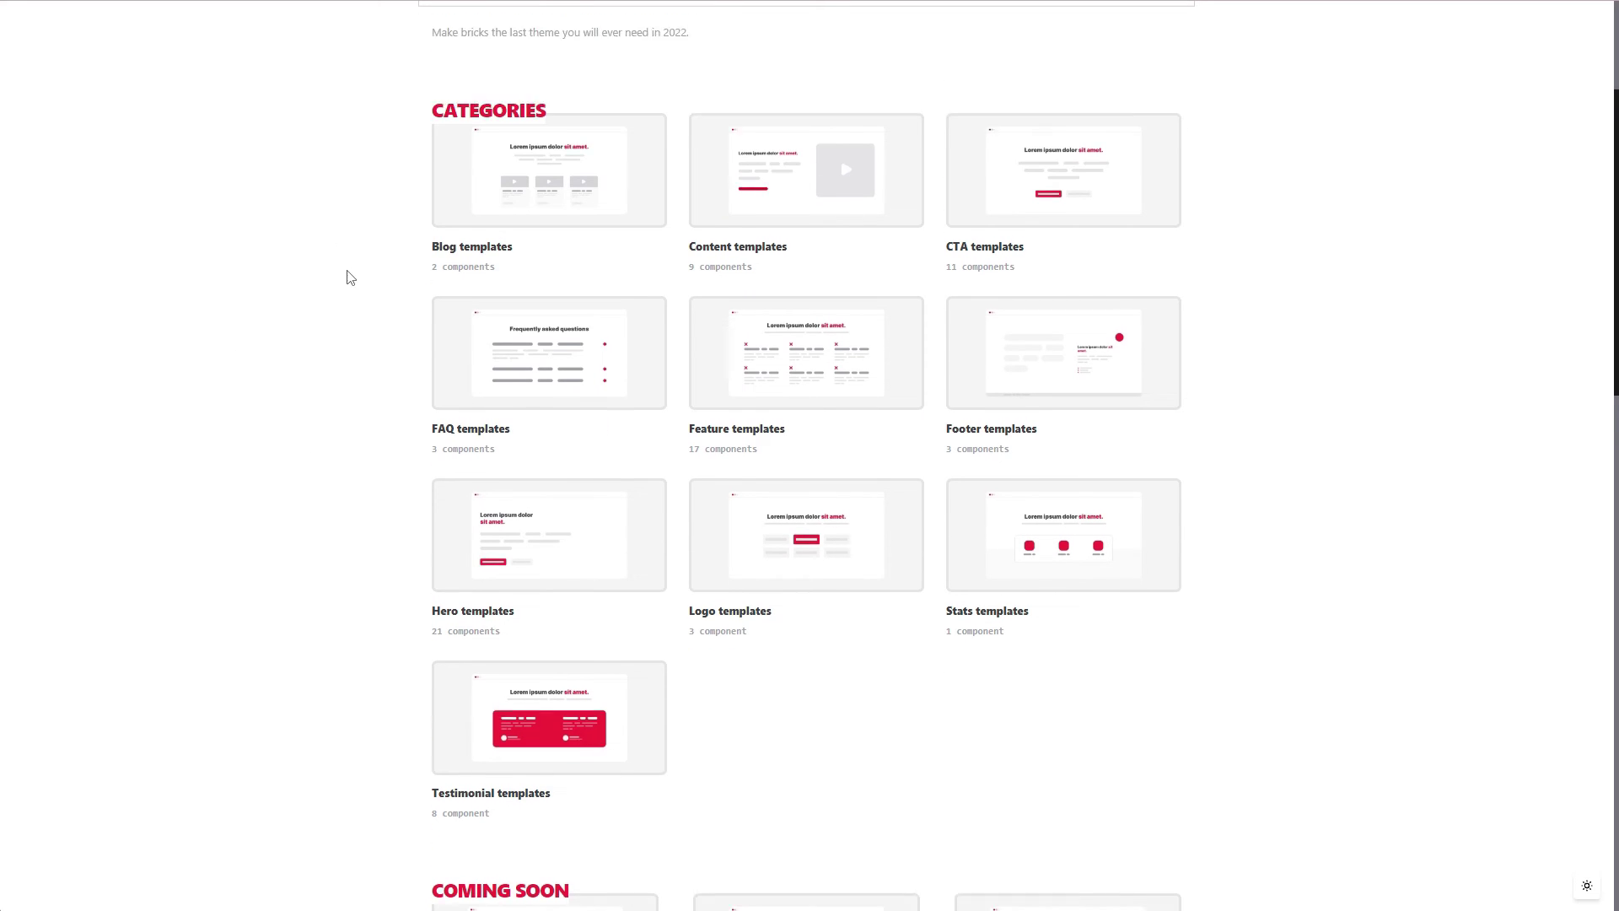
{"action": "left_click", "coordinate": [529, 468]}
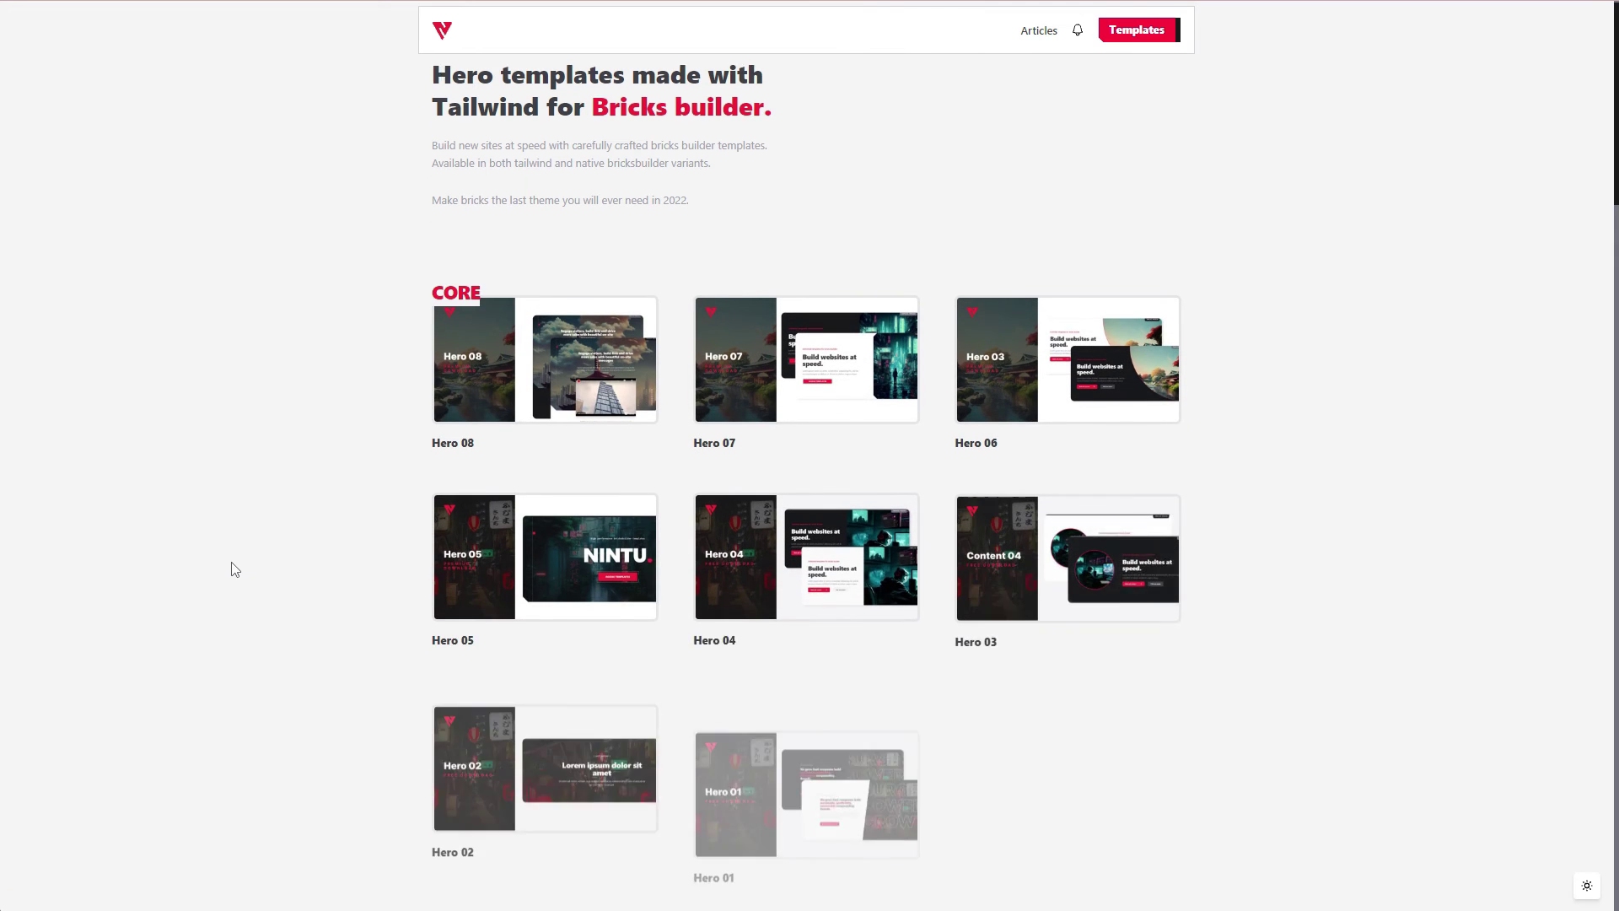
Step: Copy the Hero 06 template from the Core group and paste it onto the empty Bricks canvas of the new page
{"action": "scroll", "coordinate": [233, 569], "scroll_direction": "down", "scroll_amount": 2}
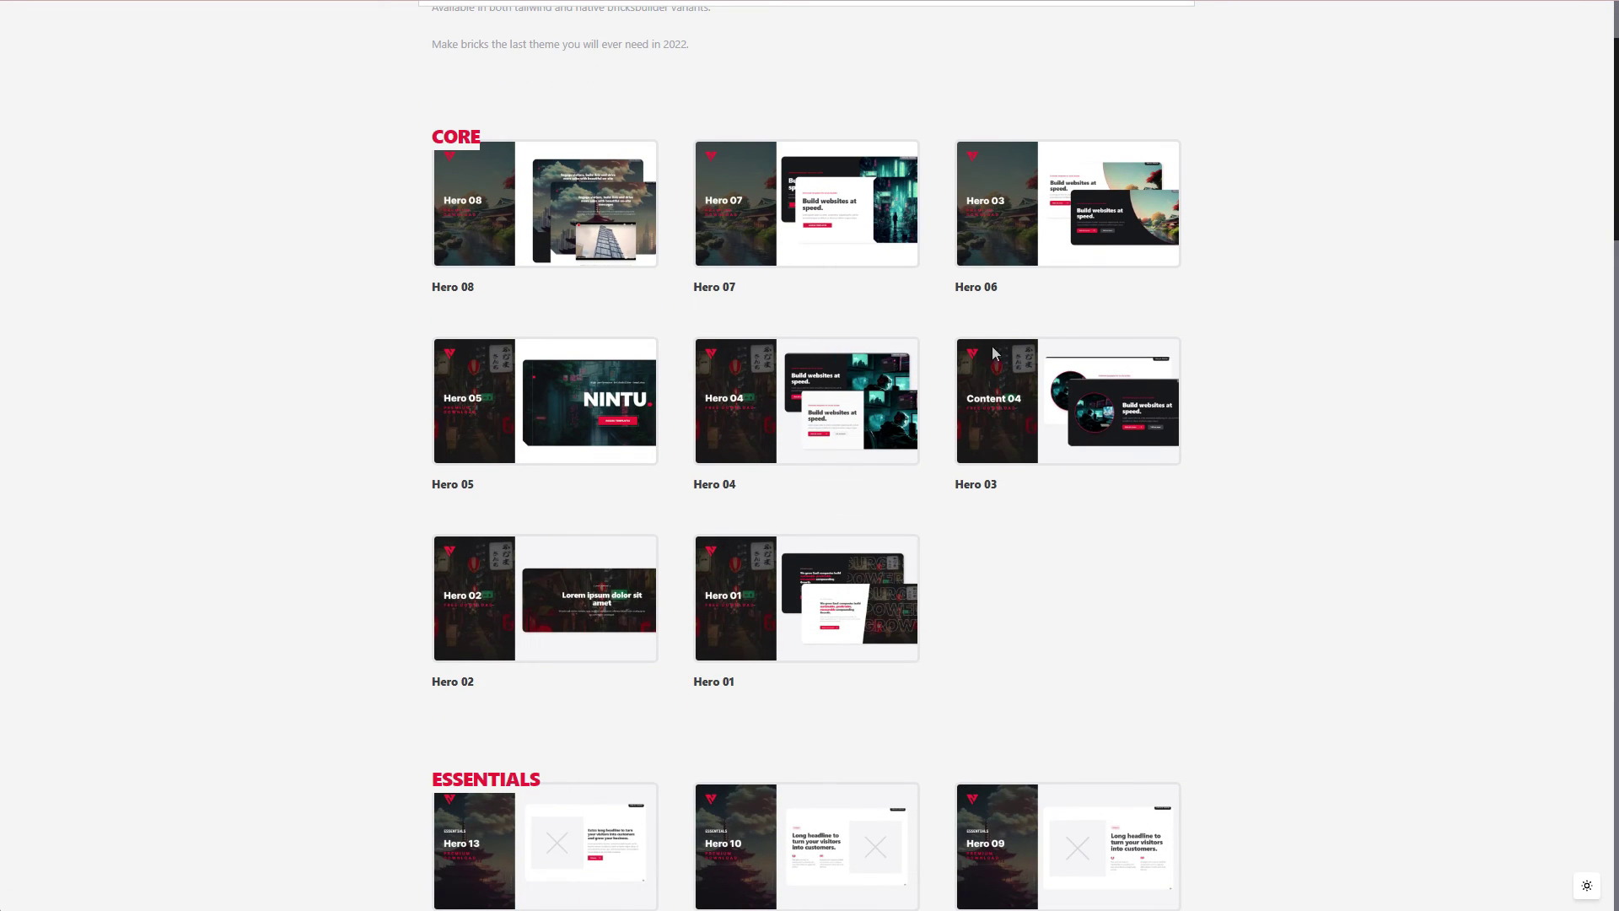
{"action": "left_click", "coordinate": [982, 279]}
{"action": "left_click", "coordinate": [1442, 840]}
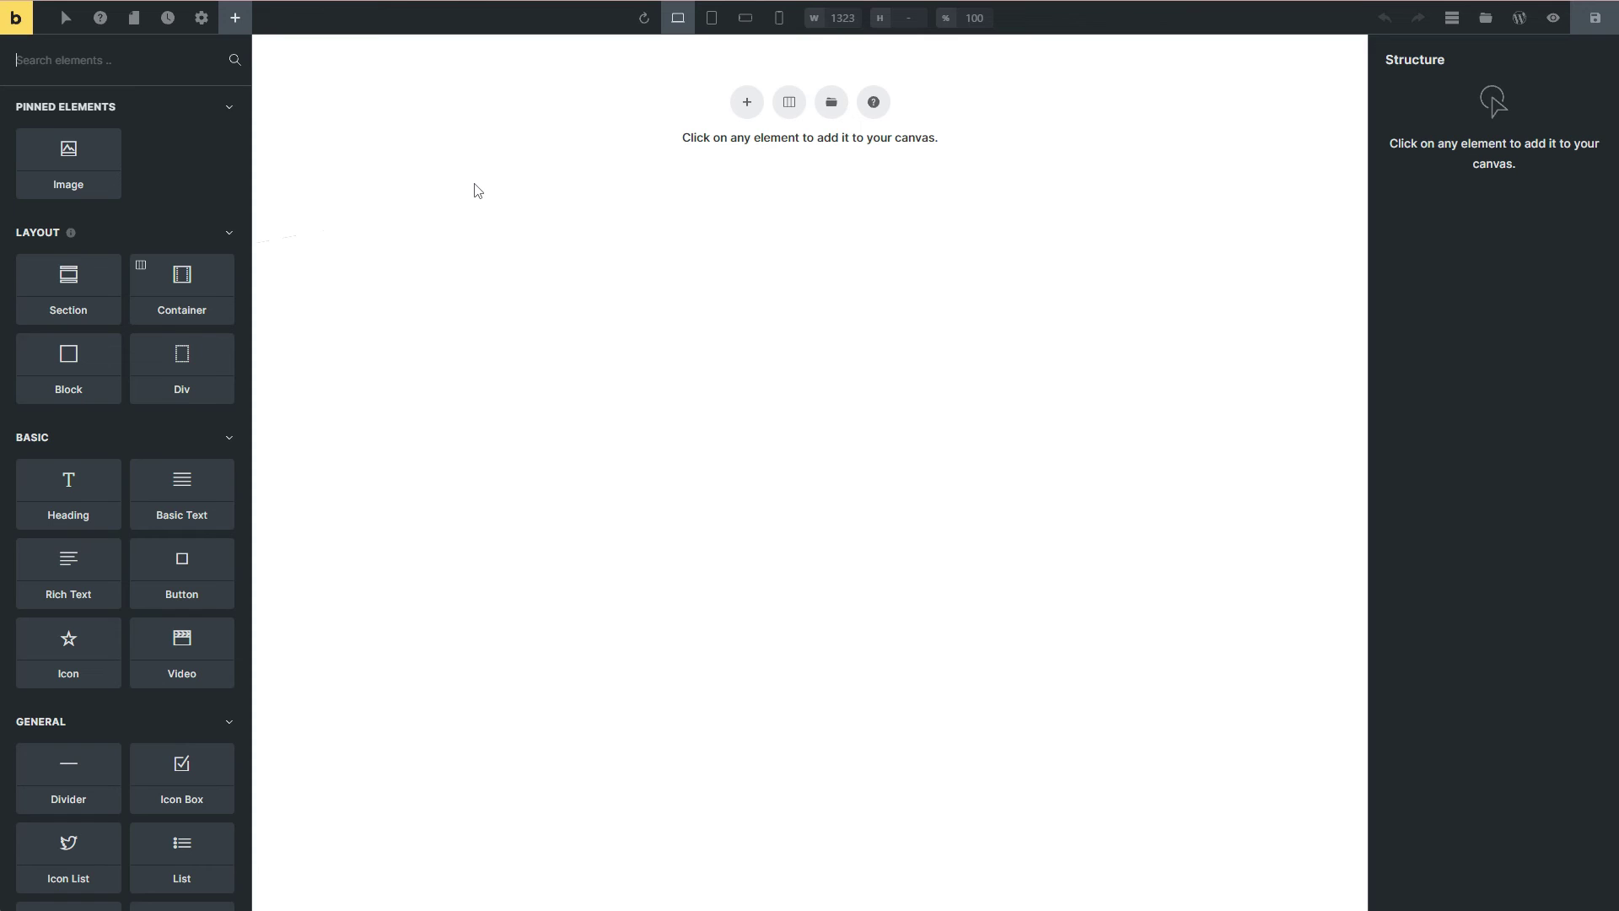
{"action": "key", "text": "ctrl+v"}
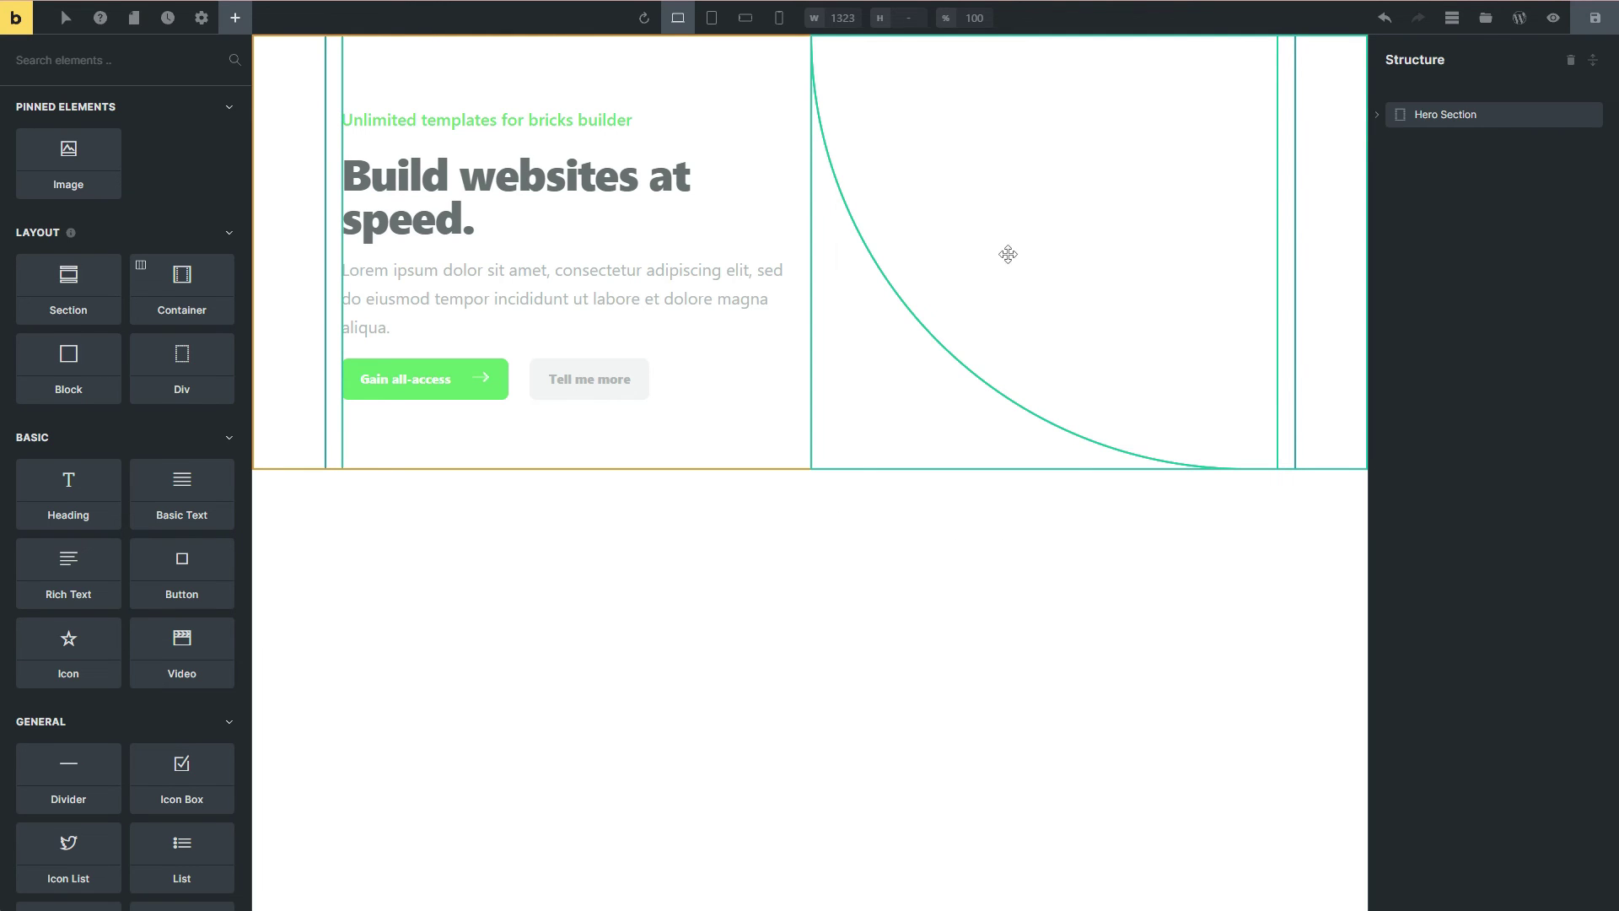
{"action": "left_click", "coordinate": [1153, 147]}
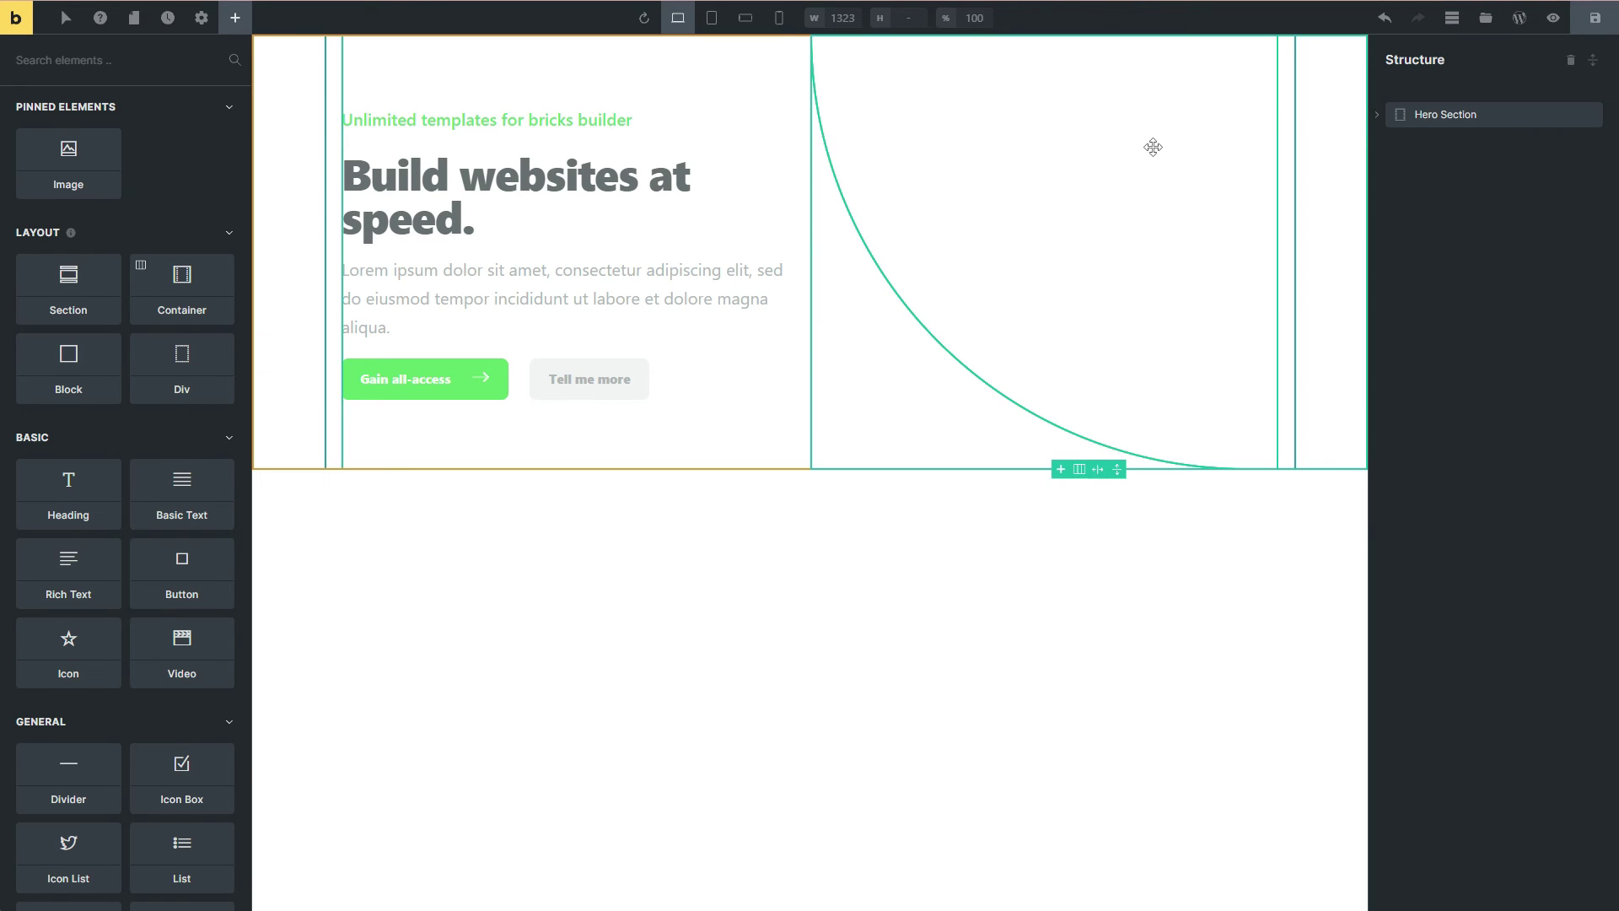
Step: Set the hero section's image to the green river valley picture from the media library
{"action": "left_click", "coordinate": [1469, 295]}
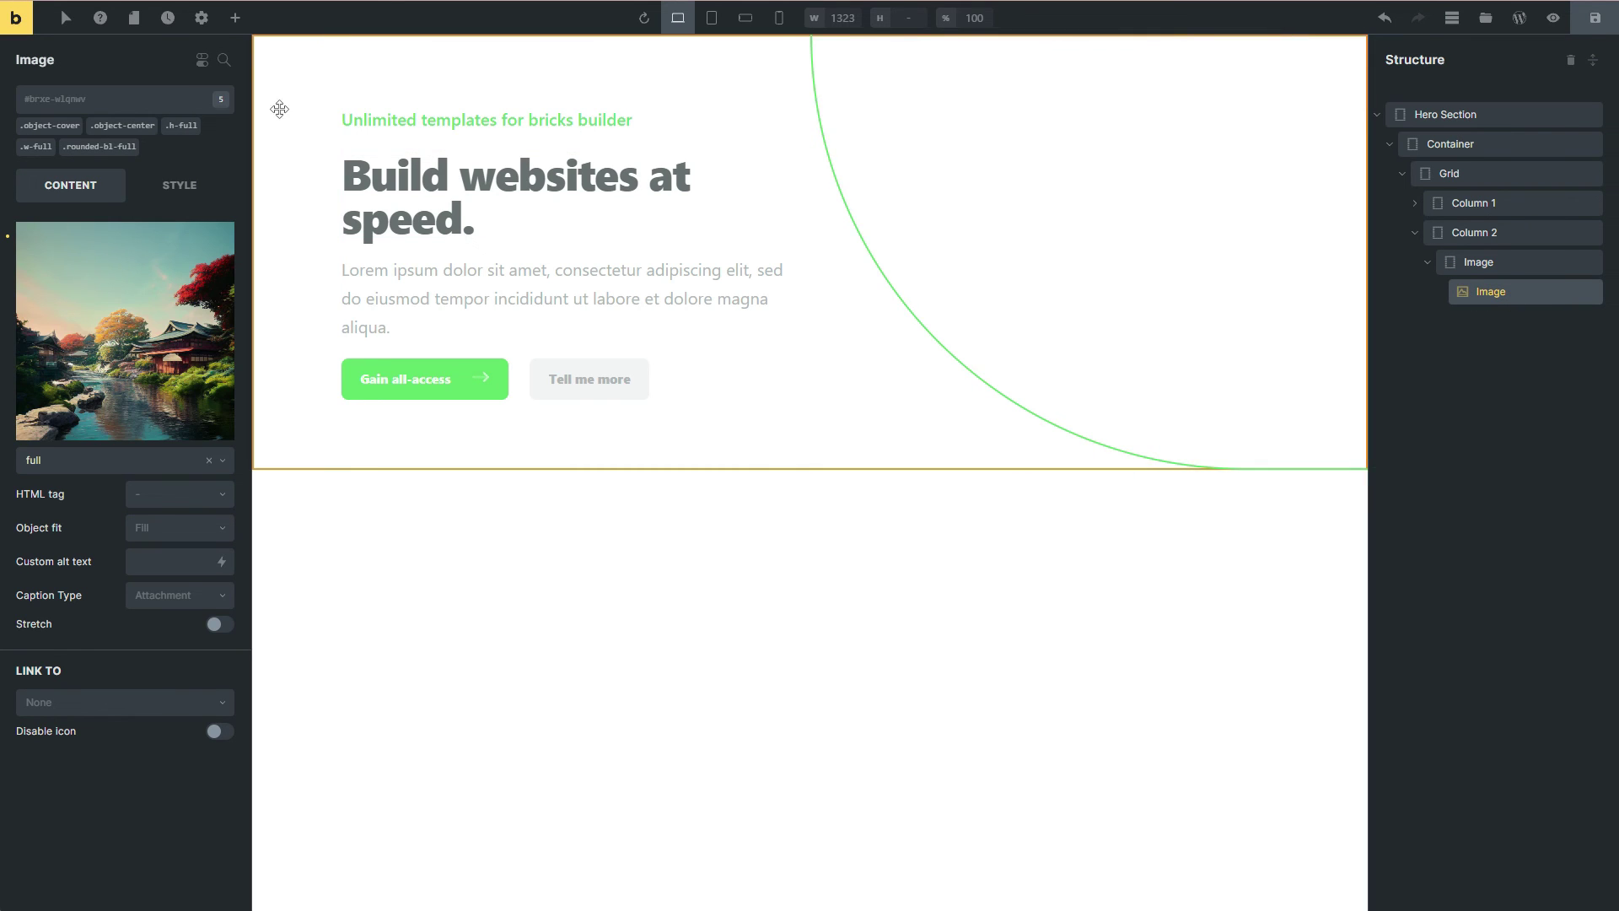
{"action": "left_click", "coordinate": [138, 296]}
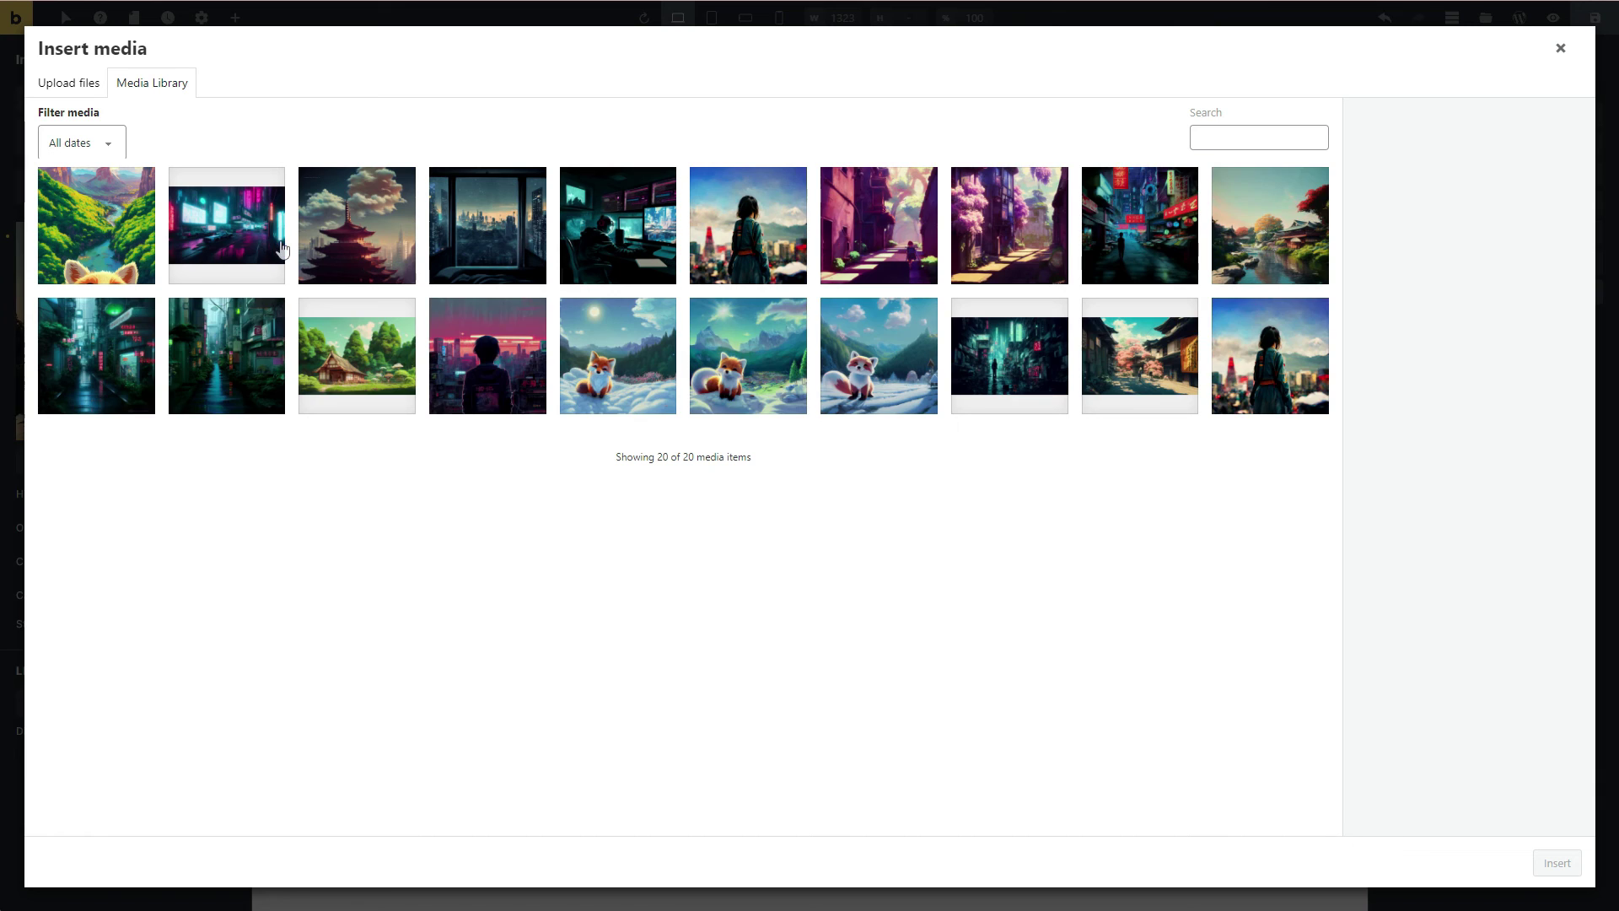
{"action": "left_click", "coordinate": [101, 243]}
{"action": "left_click", "coordinate": [1556, 862]}
Step: Switch to the Nintu website and open the Content templates category
{"action": "key", "text": "alt+Tab"}
{"action": "scroll", "coordinate": [665, 472], "scroll_direction": "down", "scroll_amount": 8}
{"action": "scroll", "coordinate": [667, 468], "scroll_direction": "down", "scroll_amount": 10}
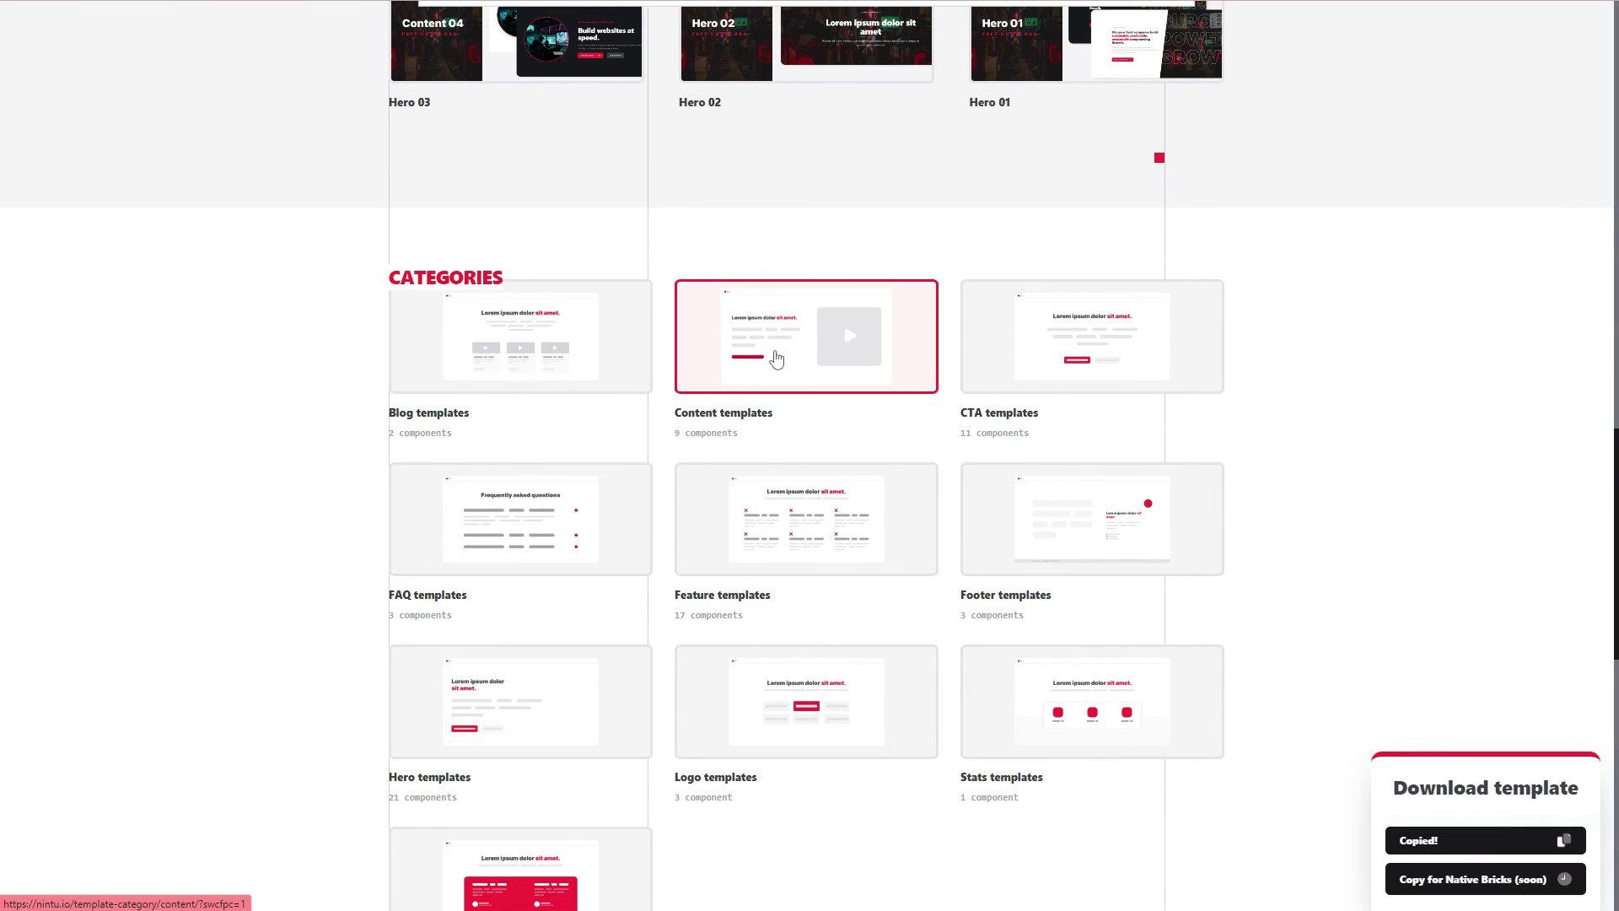
{"action": "left_click", "coordinate": [930, 549]}
{"action": "scroll", "coordinate": [922, 543], "scroll_direction": "down", "scroll_amount": 2}
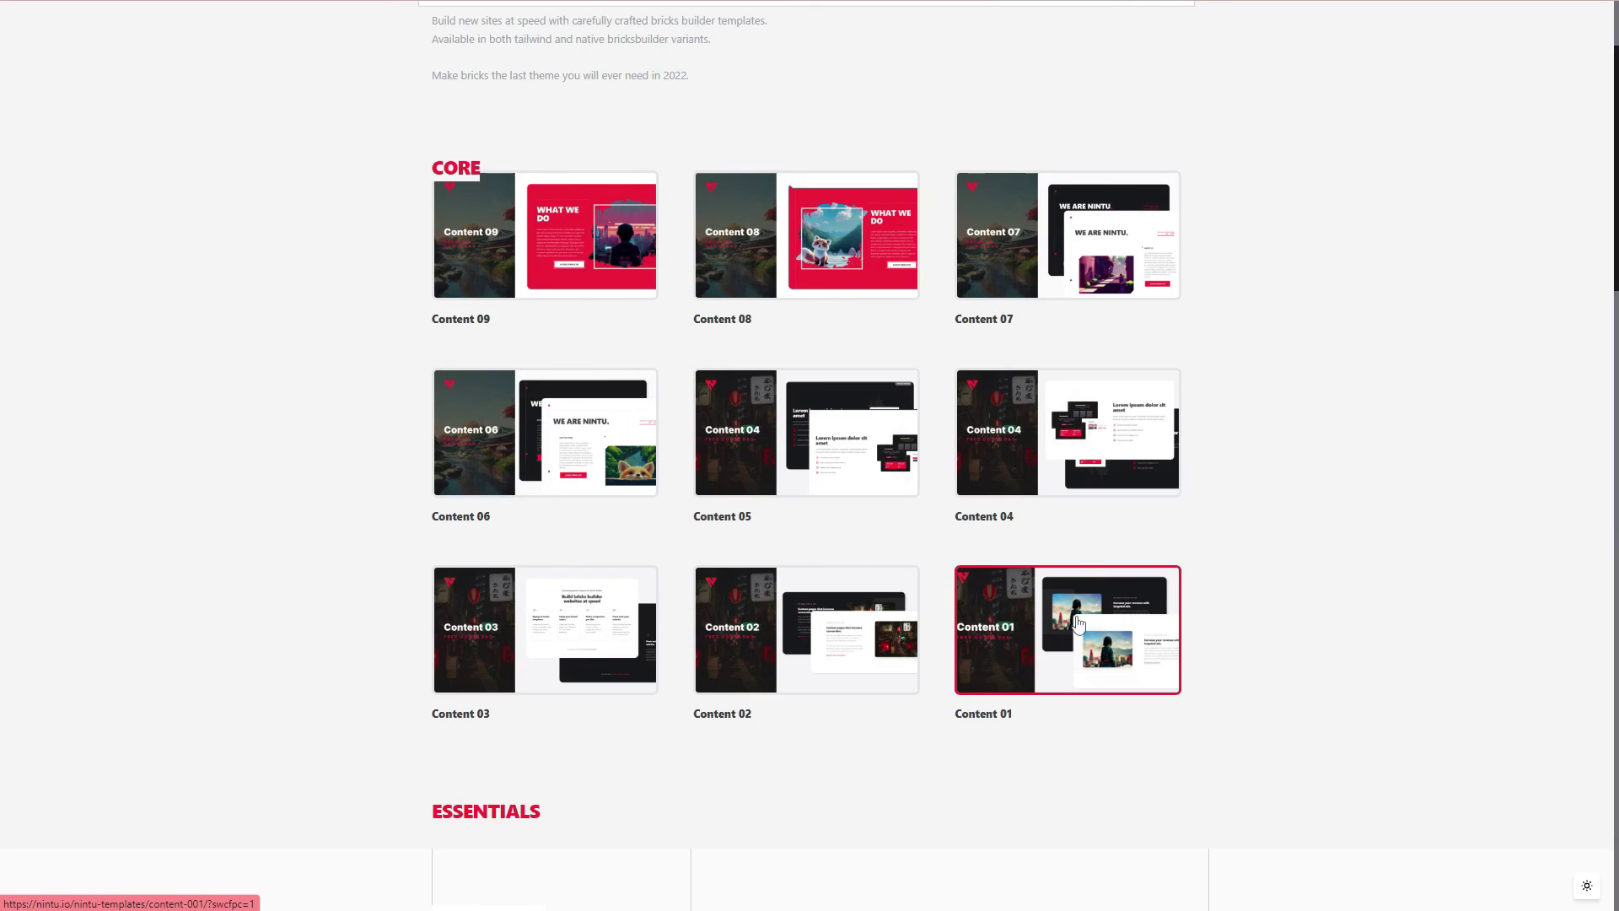
Step: Copy the Content 01 template from the Core group for Winden + Bricks and paste it below the hero section on the Bricks page
{"action": "left_click", "coordinate": [831, 666]}
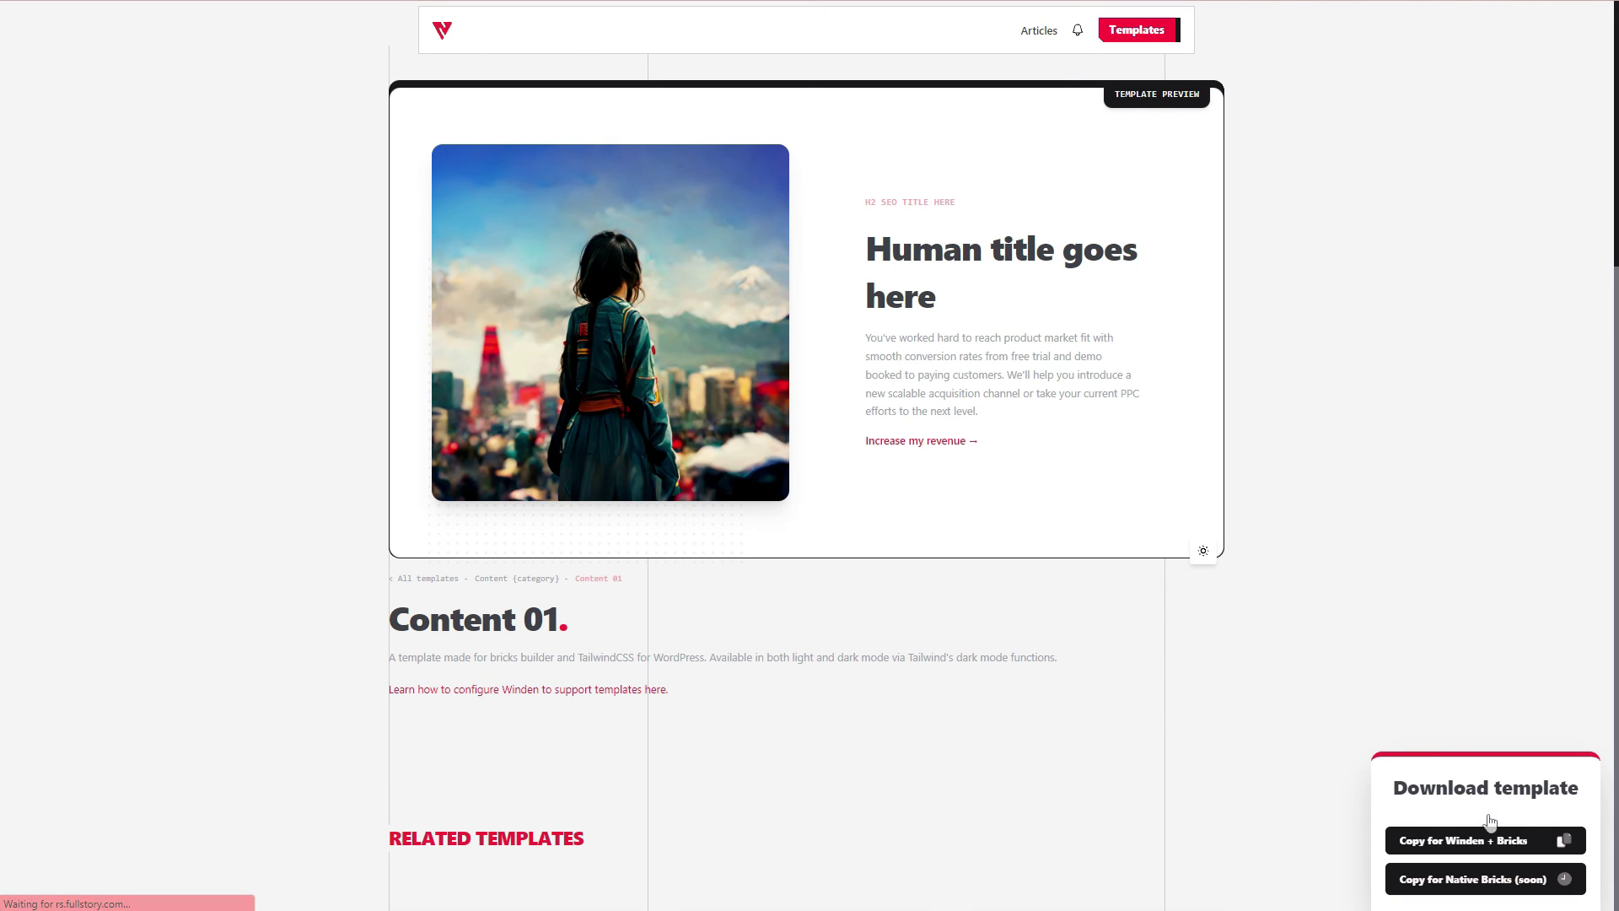
{"action": "left_click", "coordinate": [1439, 839]}
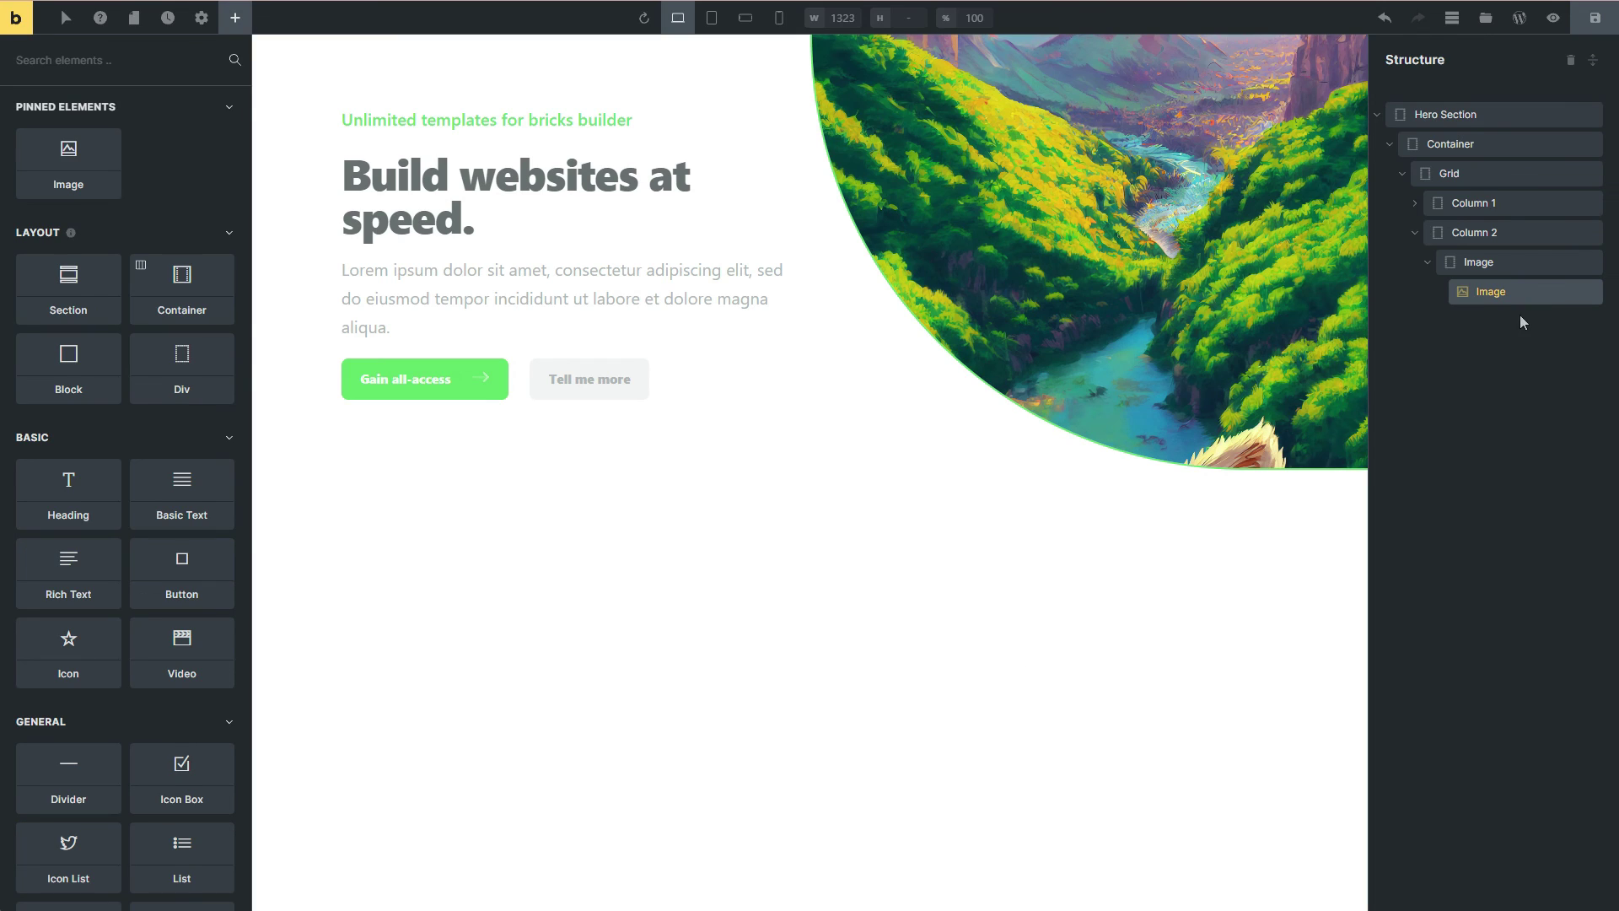
{"action": "left_click", "coordinate": [1461, 425]}
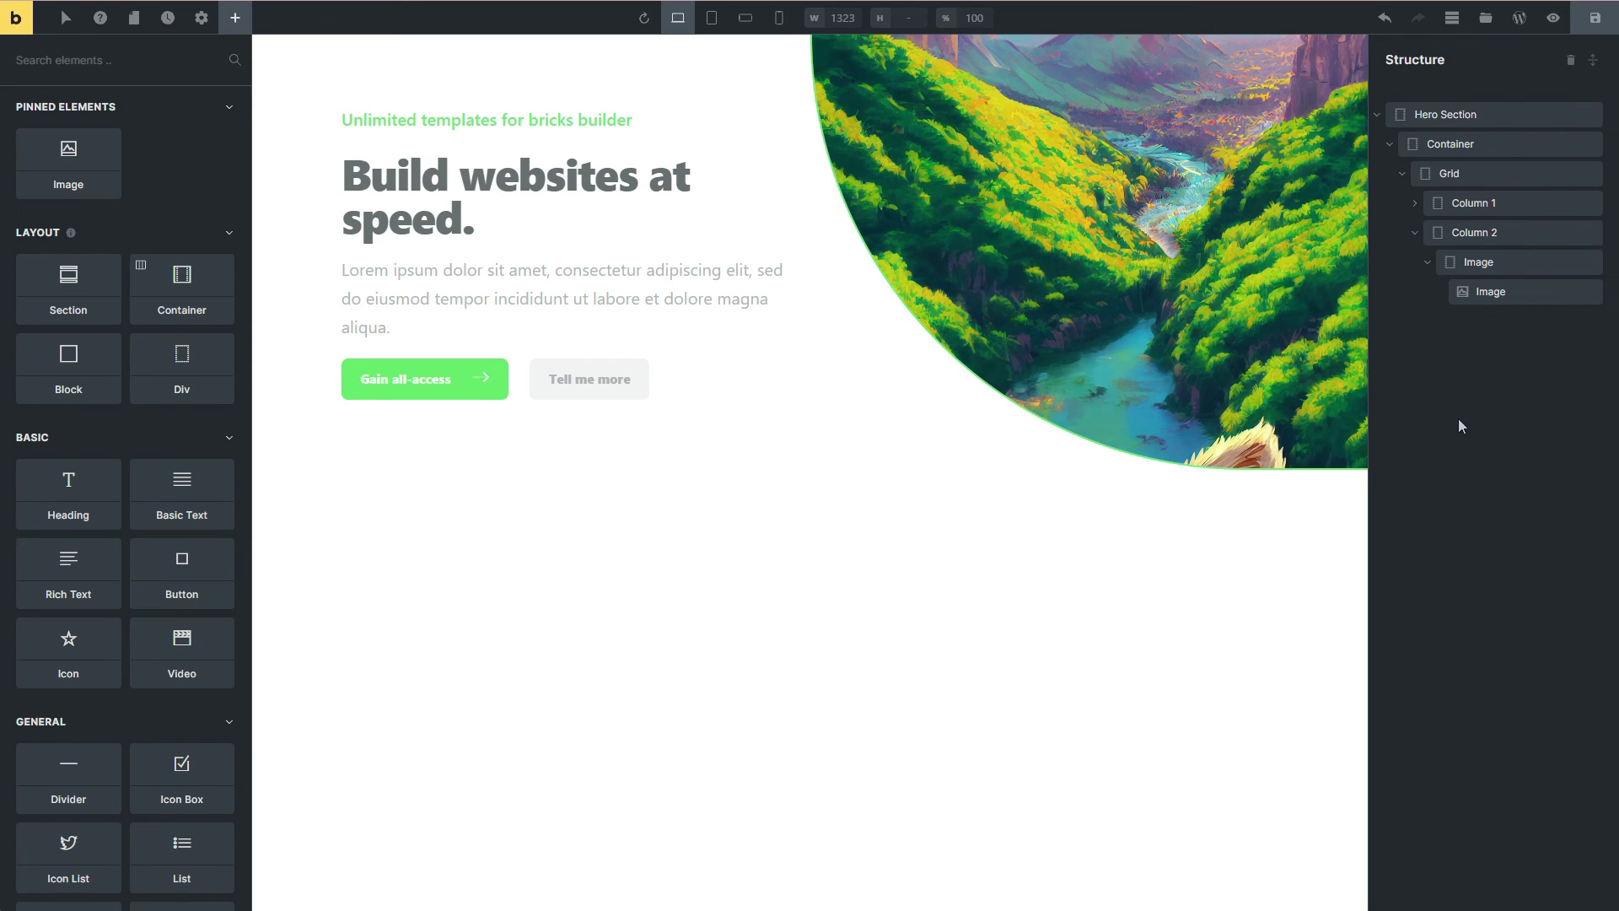
{"action": "key", "text": "ctrl+v"}
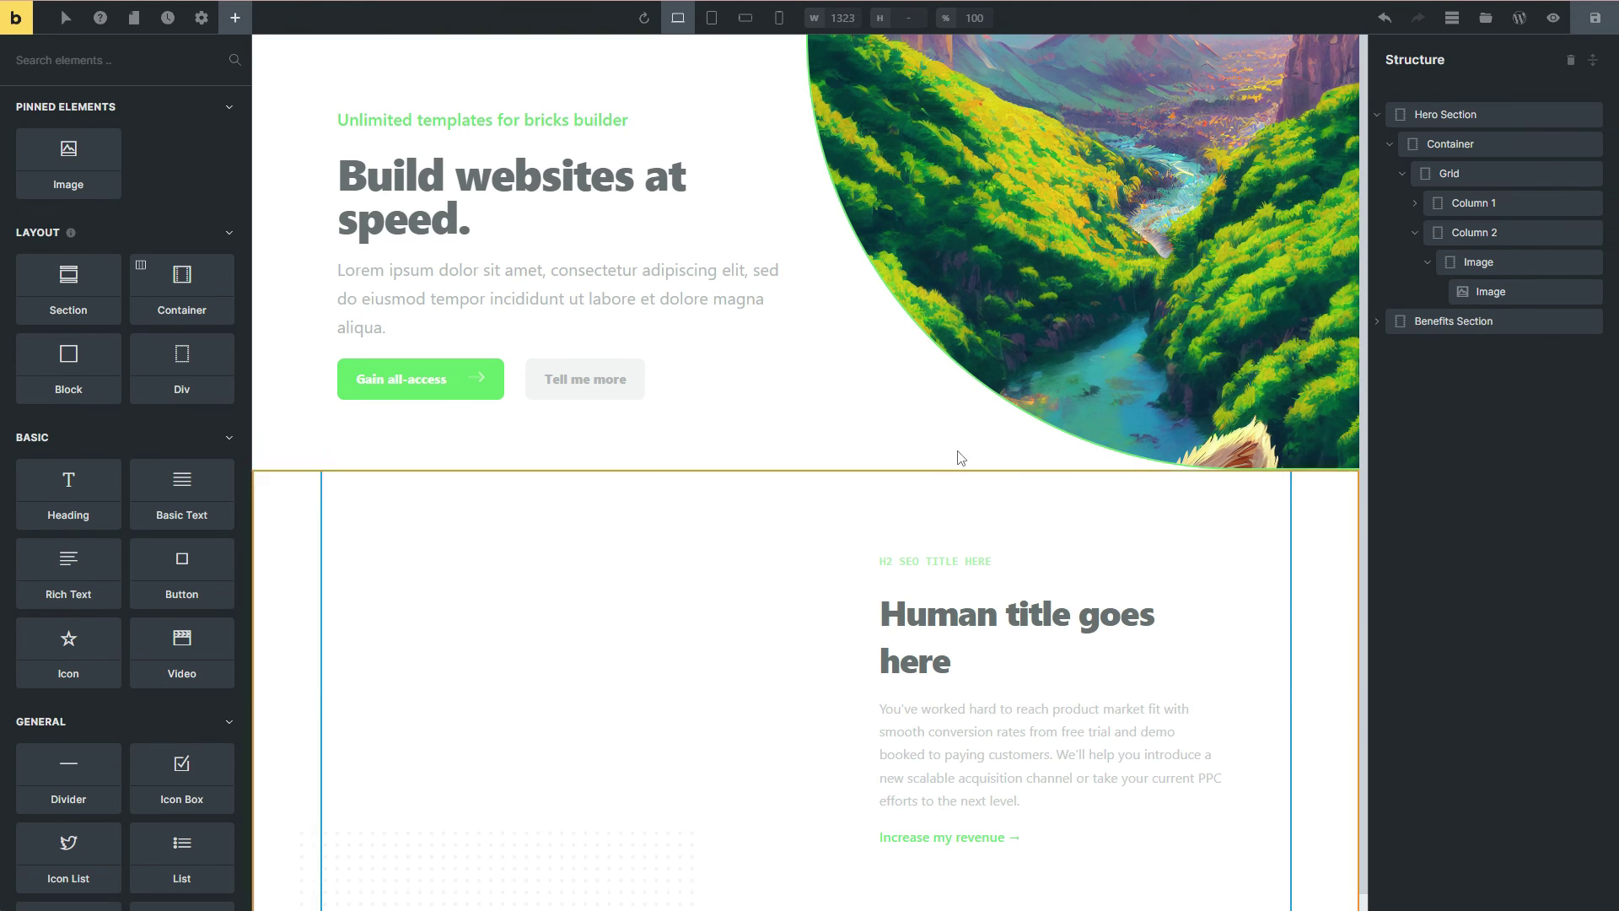
Step: Set the image in the Benefits Section's image column to the wooden house in a green garden from the media library
{"action": "scroll", "coordinate": [843, 481], "scroll_direction": "down", "scroll_amount": 1}
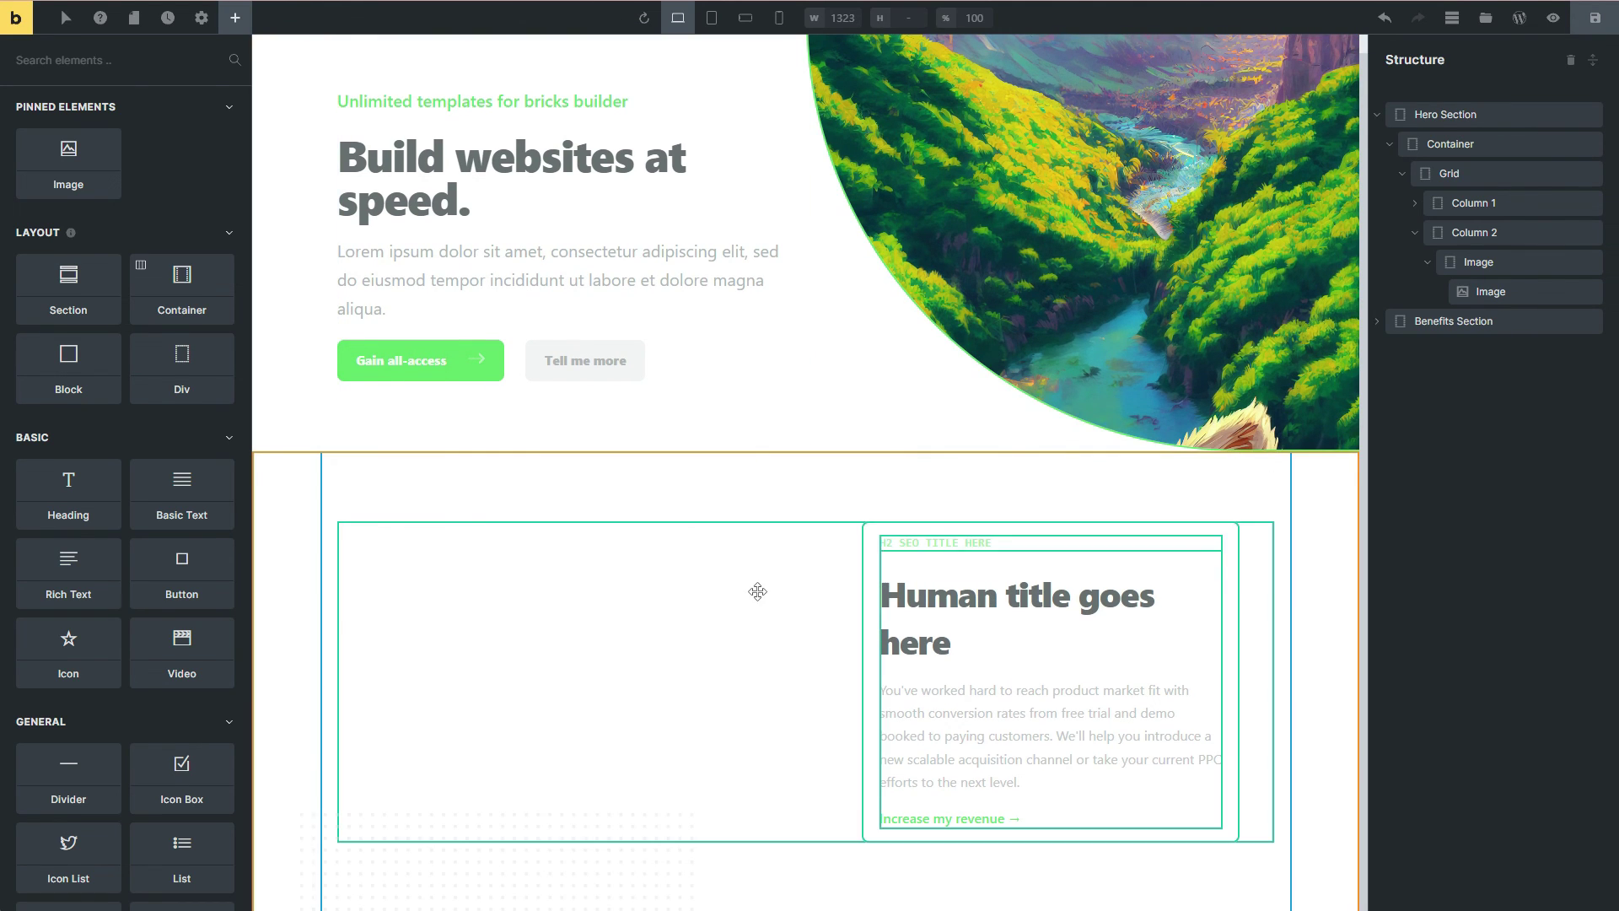
{"action": "left_click", "coordinate": [482, 623]}
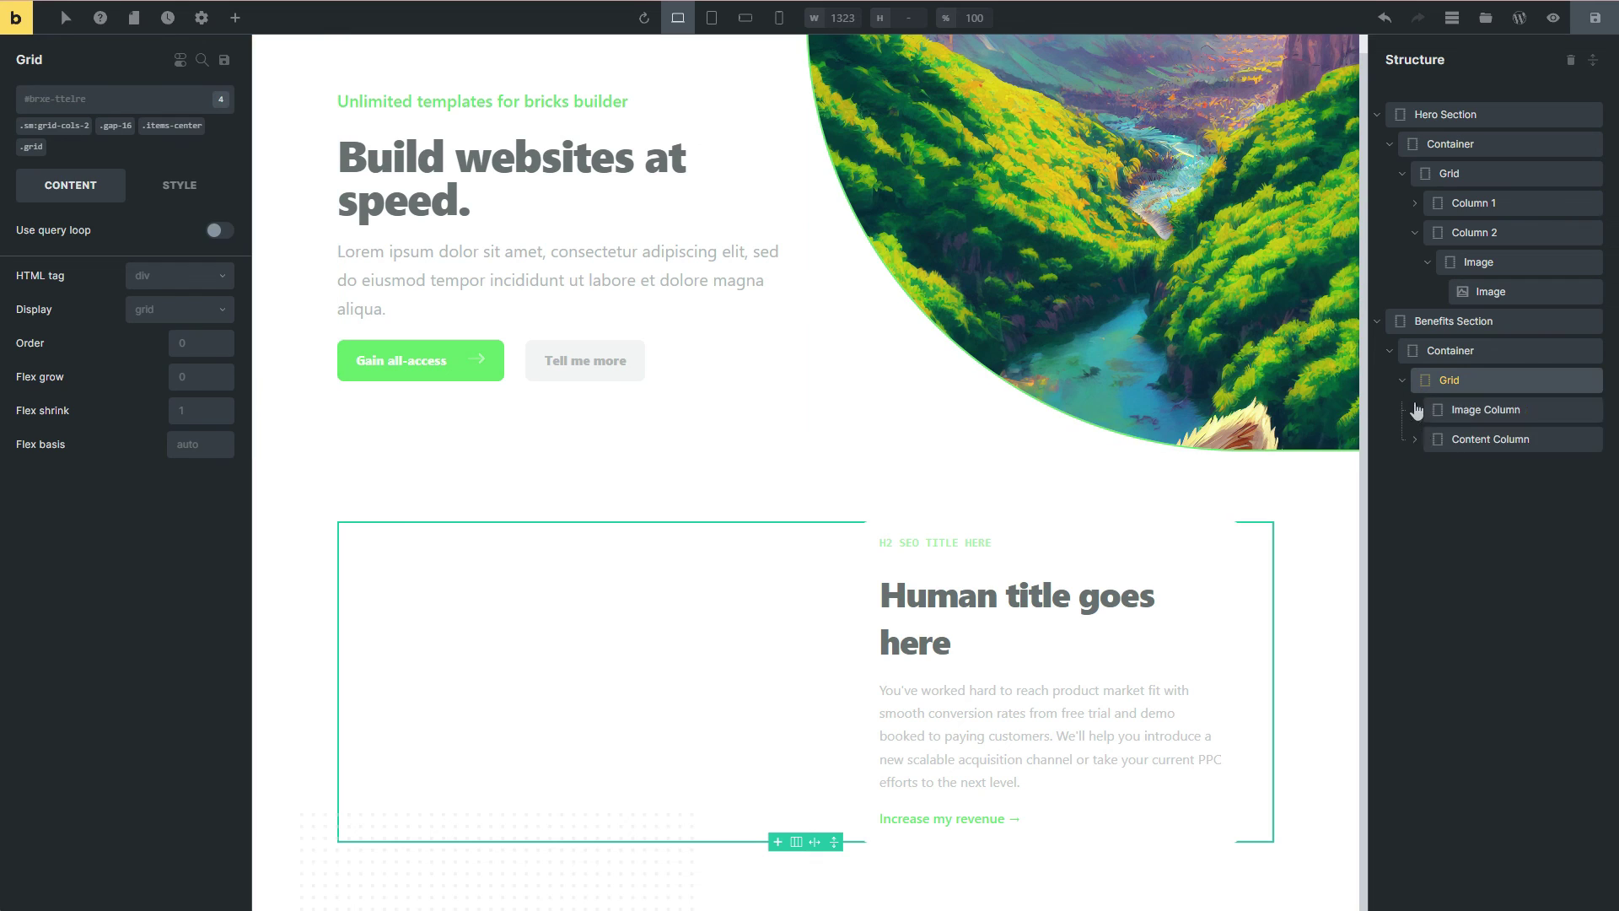
{"action": "left_click", "coordinate": [1417, 412]}
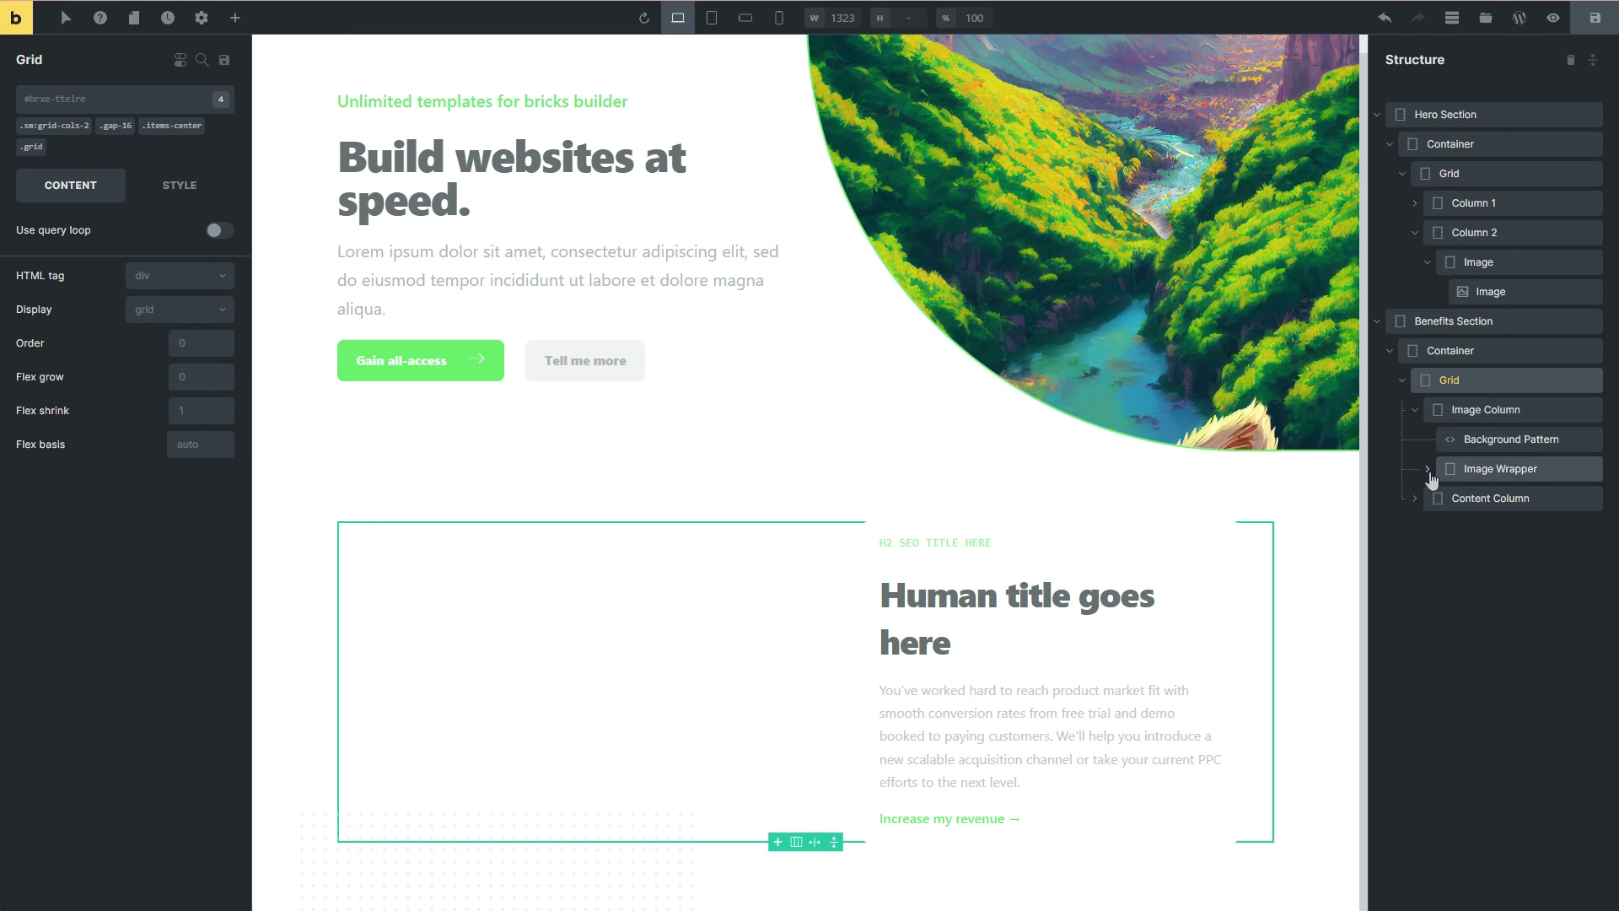
{"action": "left_click", "coordinate": [1428, 469]}
{"action": "left_click", "coordinate": [1440, 498]}
{"action": "left_click", "coordinate": [1496, 528]}
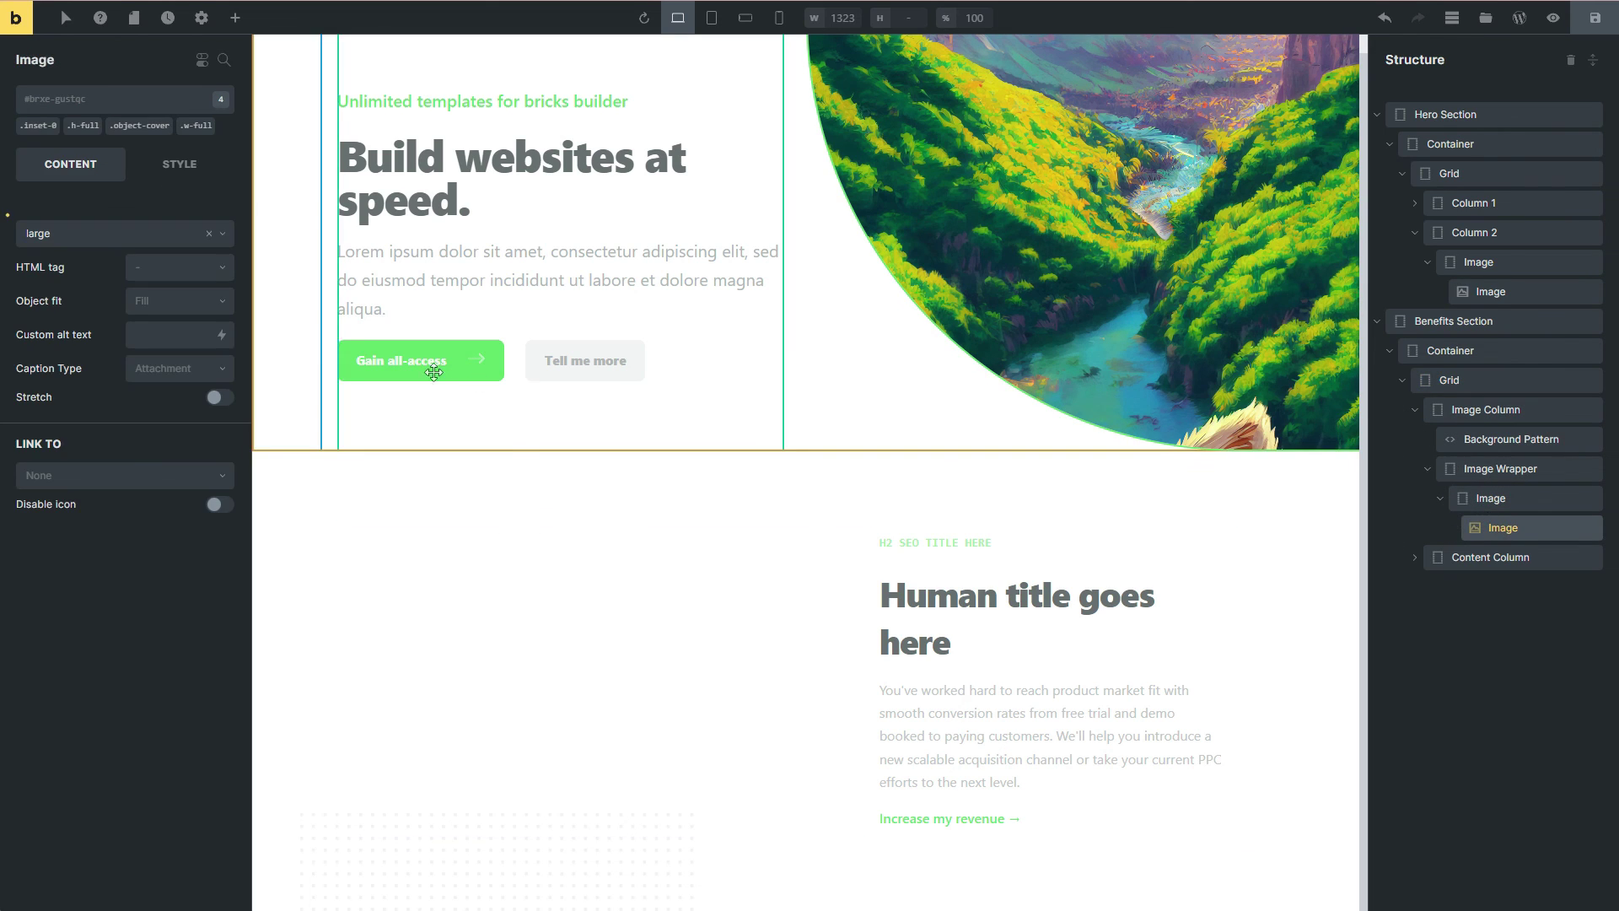
{"action": "left_click", "coordinate": [115, 236]}
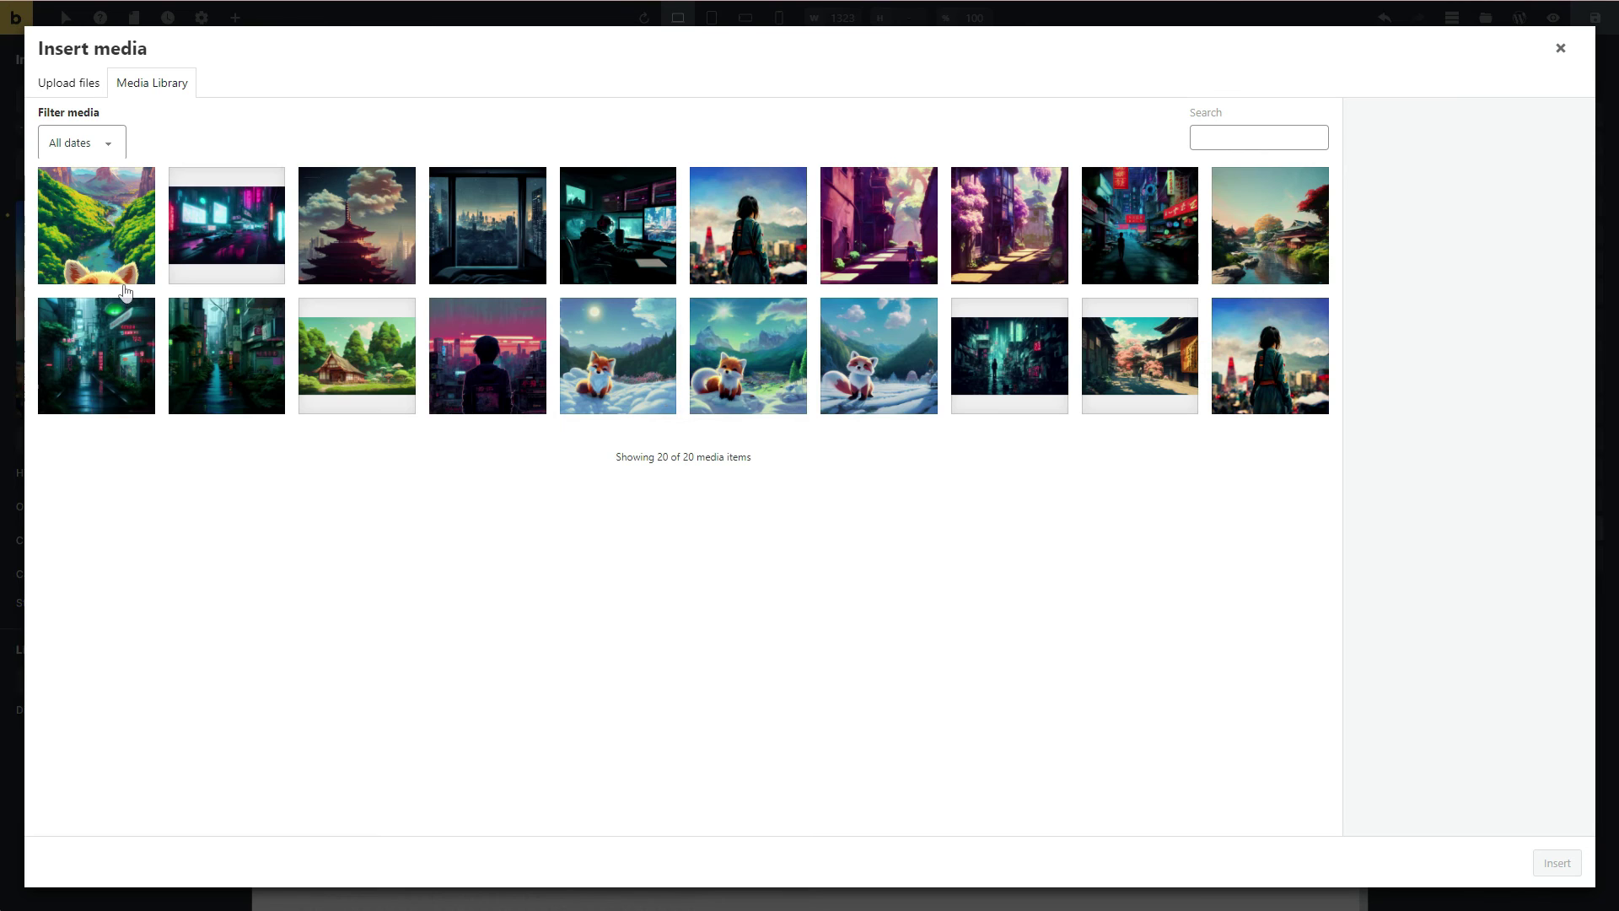
{"action": "left_click", "coordinate": [346, 380]}
{"action": "left_click", "coordinate": [1557, 863]}
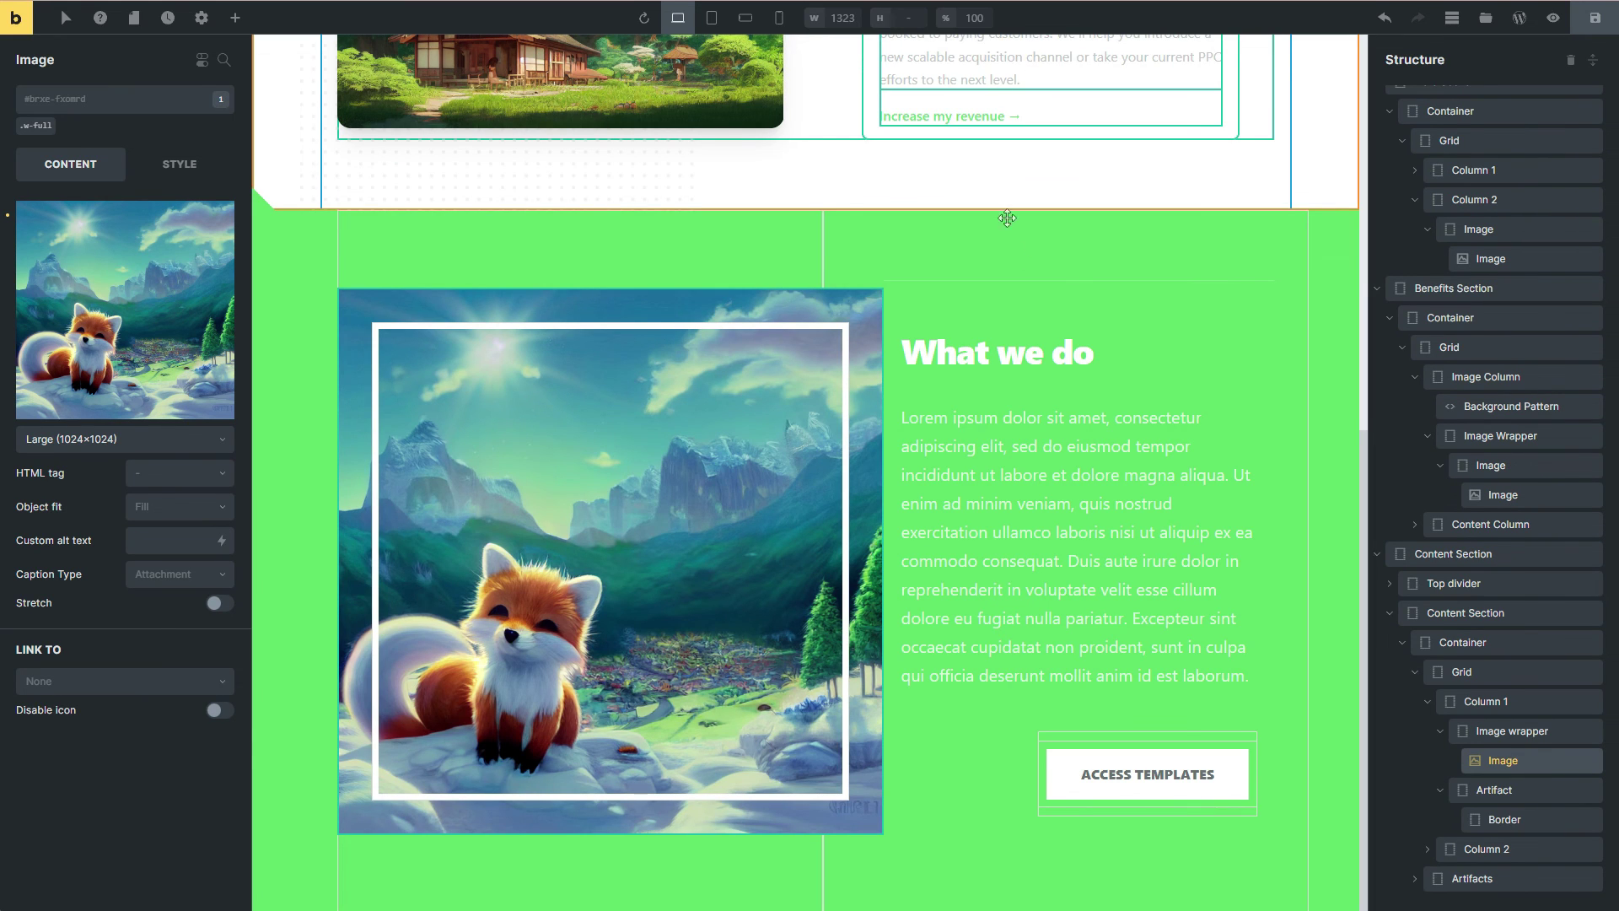
Step: Switch to the Nintu website and go from the Content 08 template page to the site's homepage
{"action": "scroll", "coordinate": [1058, 253], "scroll_direction": "up", "scroll_amount": 8}
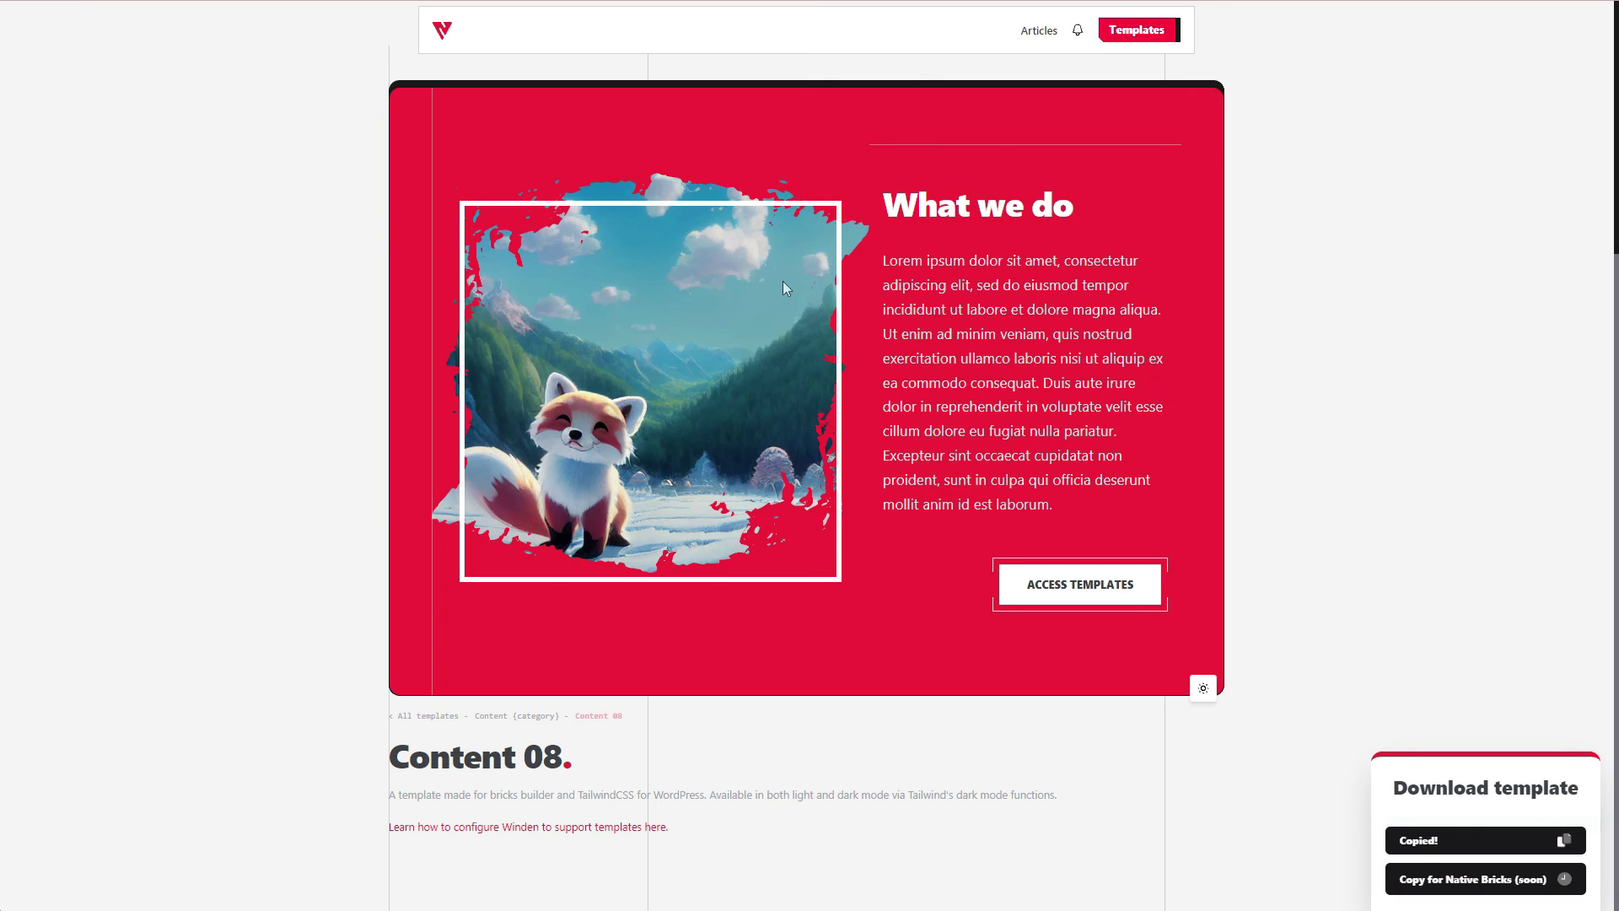
{"action": "left_click", "coordinate": [445, 33]}
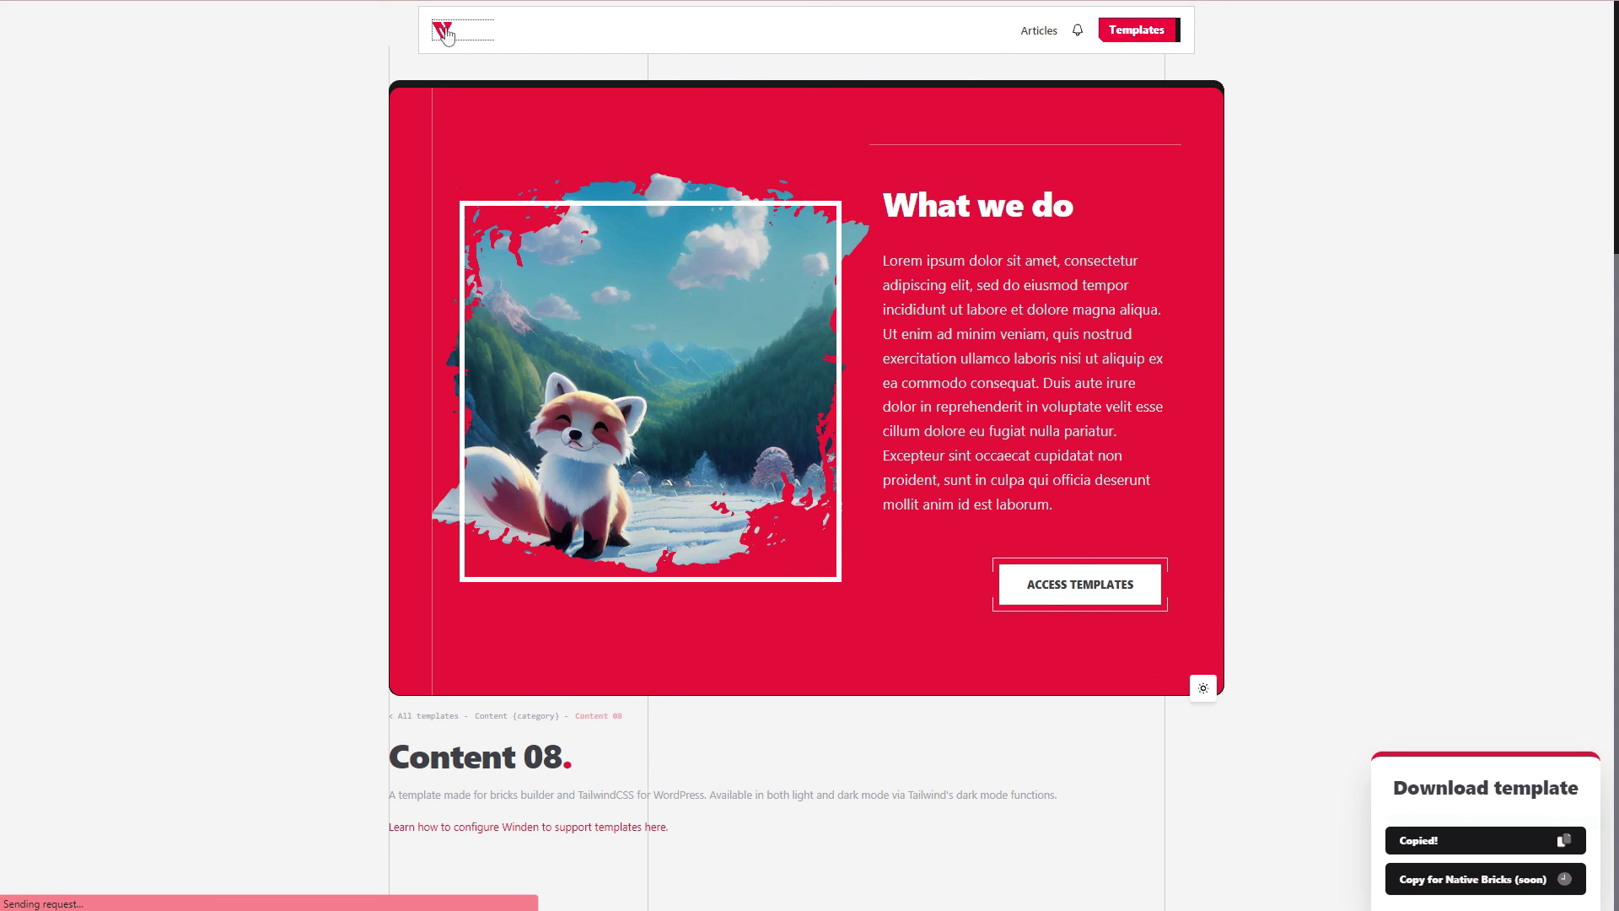